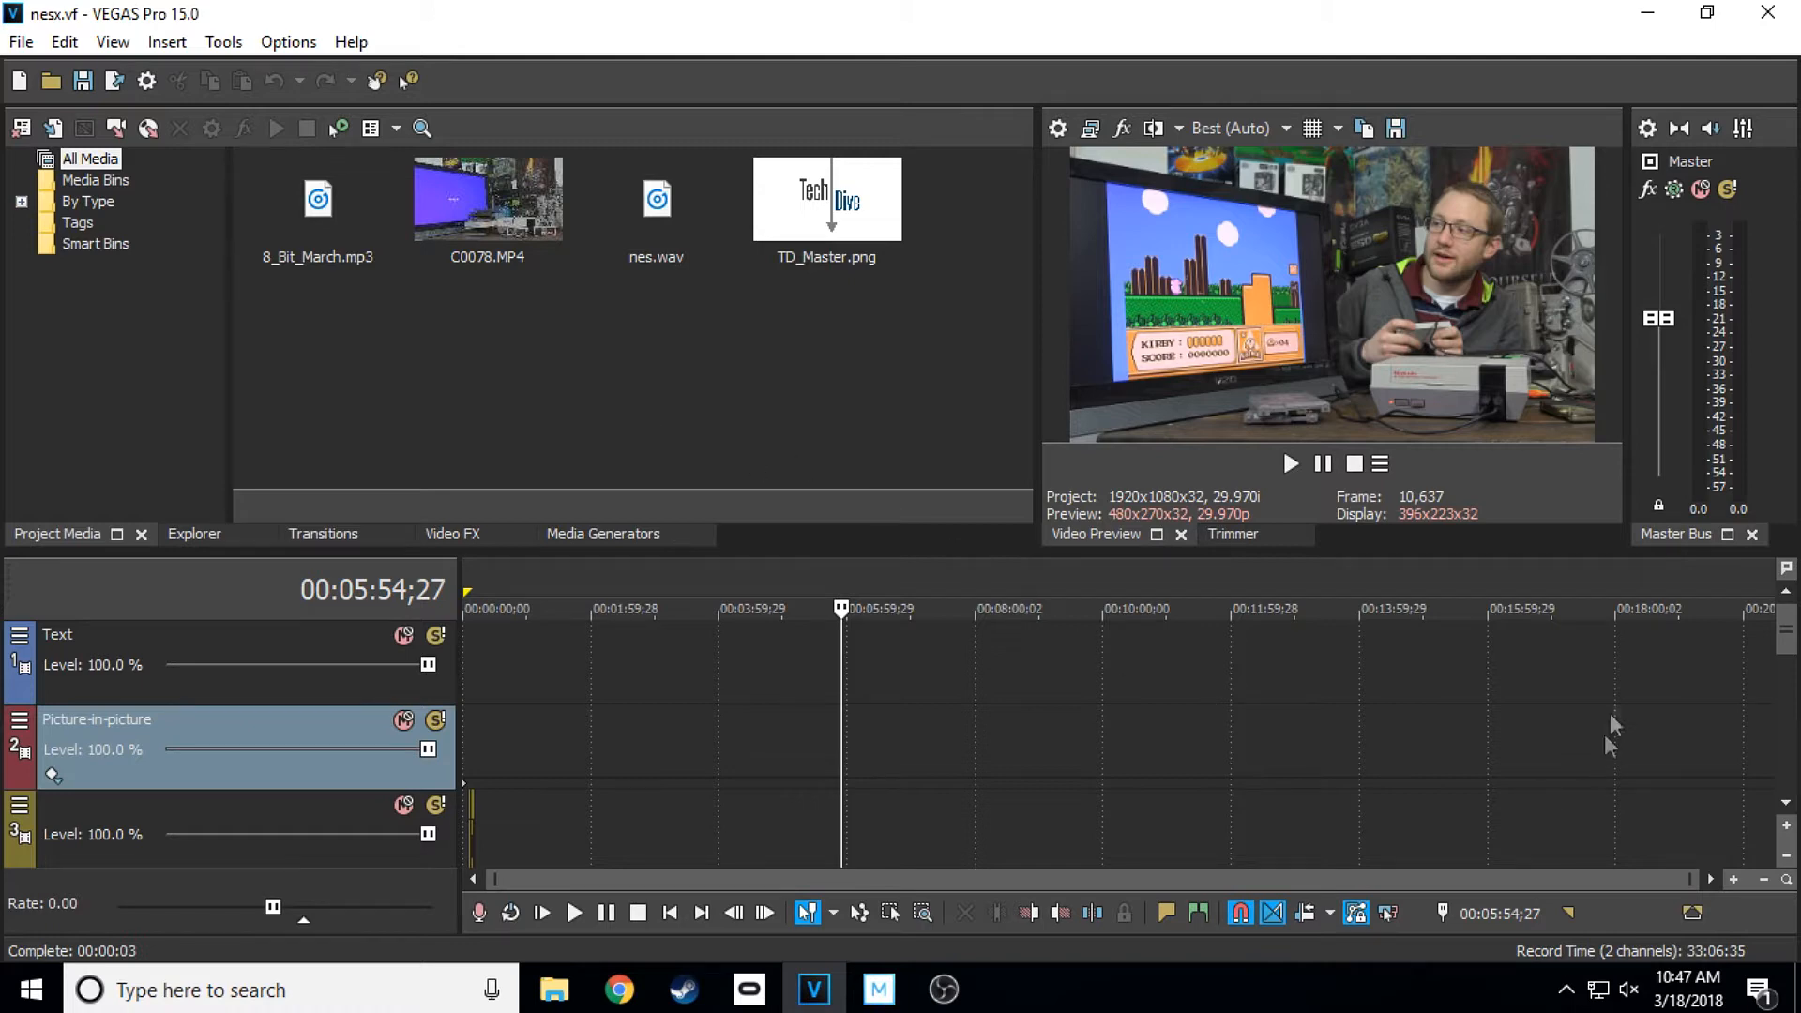
Compare the VEGAS Pro 15.0 workspace with the Movie Studio 15.0 Platinum workspace, including the nesx.vf project's video and audio tracks
mouse_move(1787, 638)
left_mouse_down()
mouse_move(1791, 693)
mouse_move(1786, 673)
left_mouse_up()
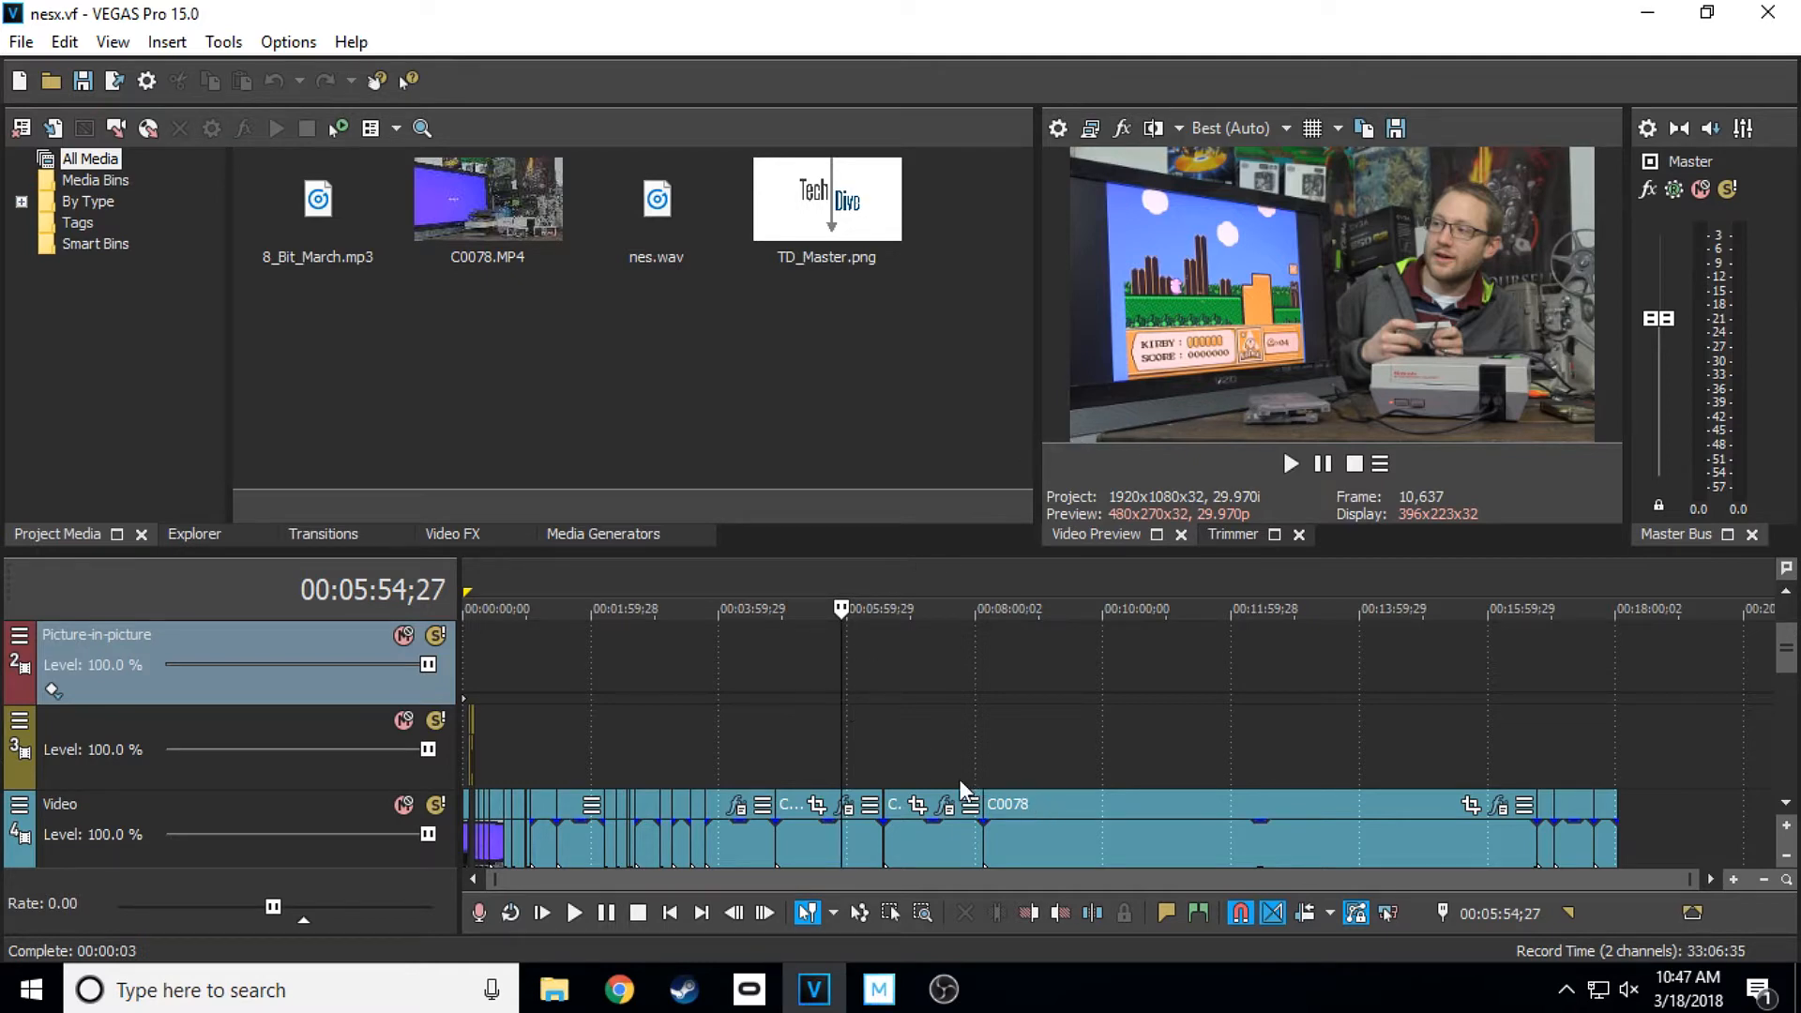
left_click(878, 989)
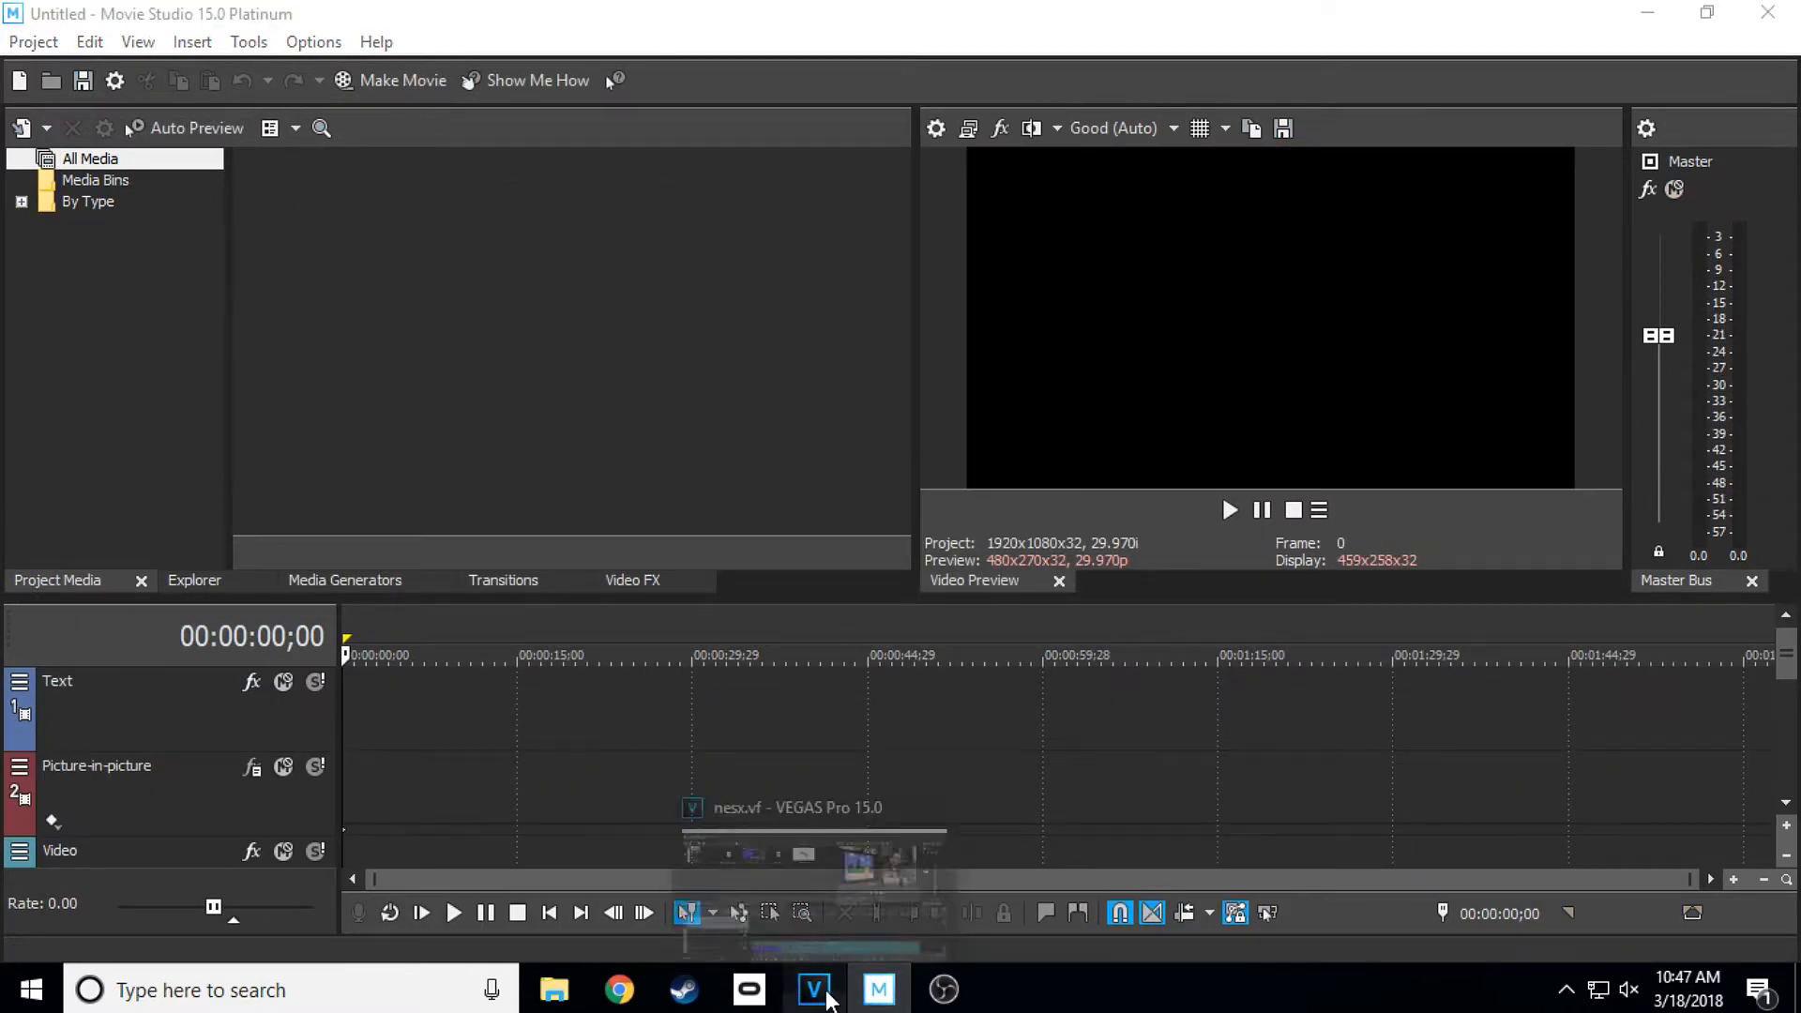
left_click(830, 996)
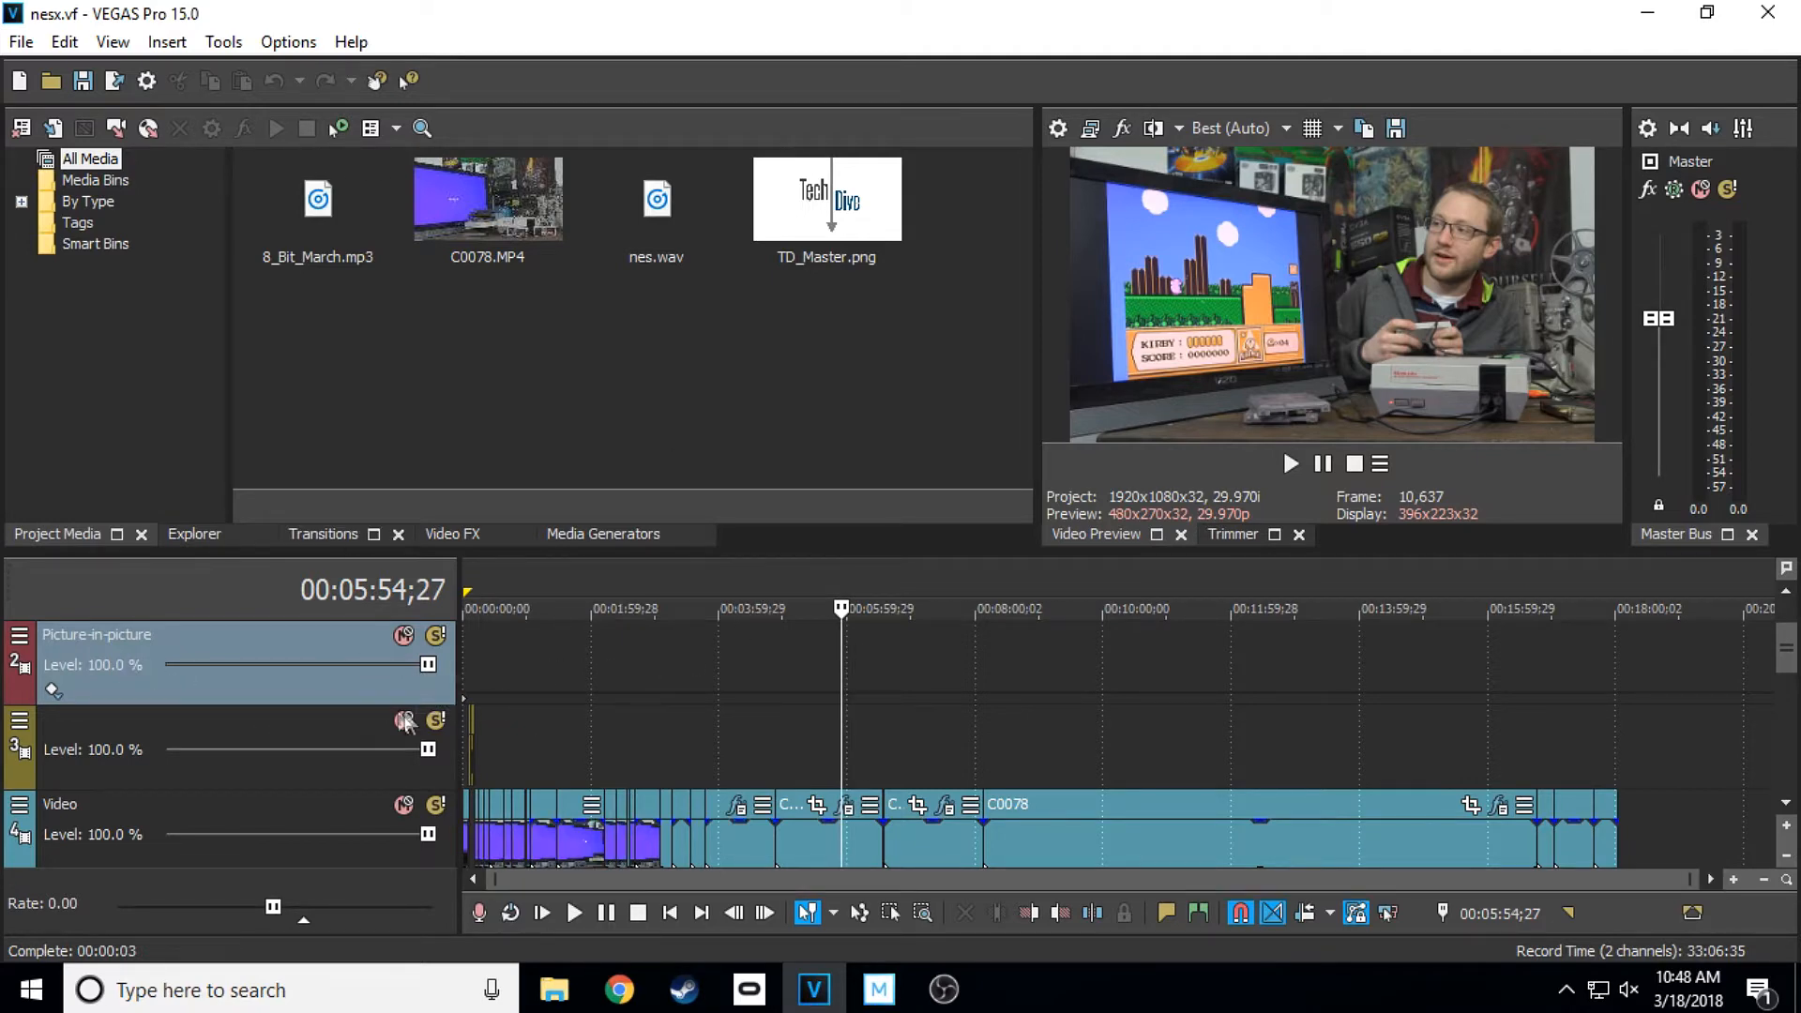
left_click(858, 985)
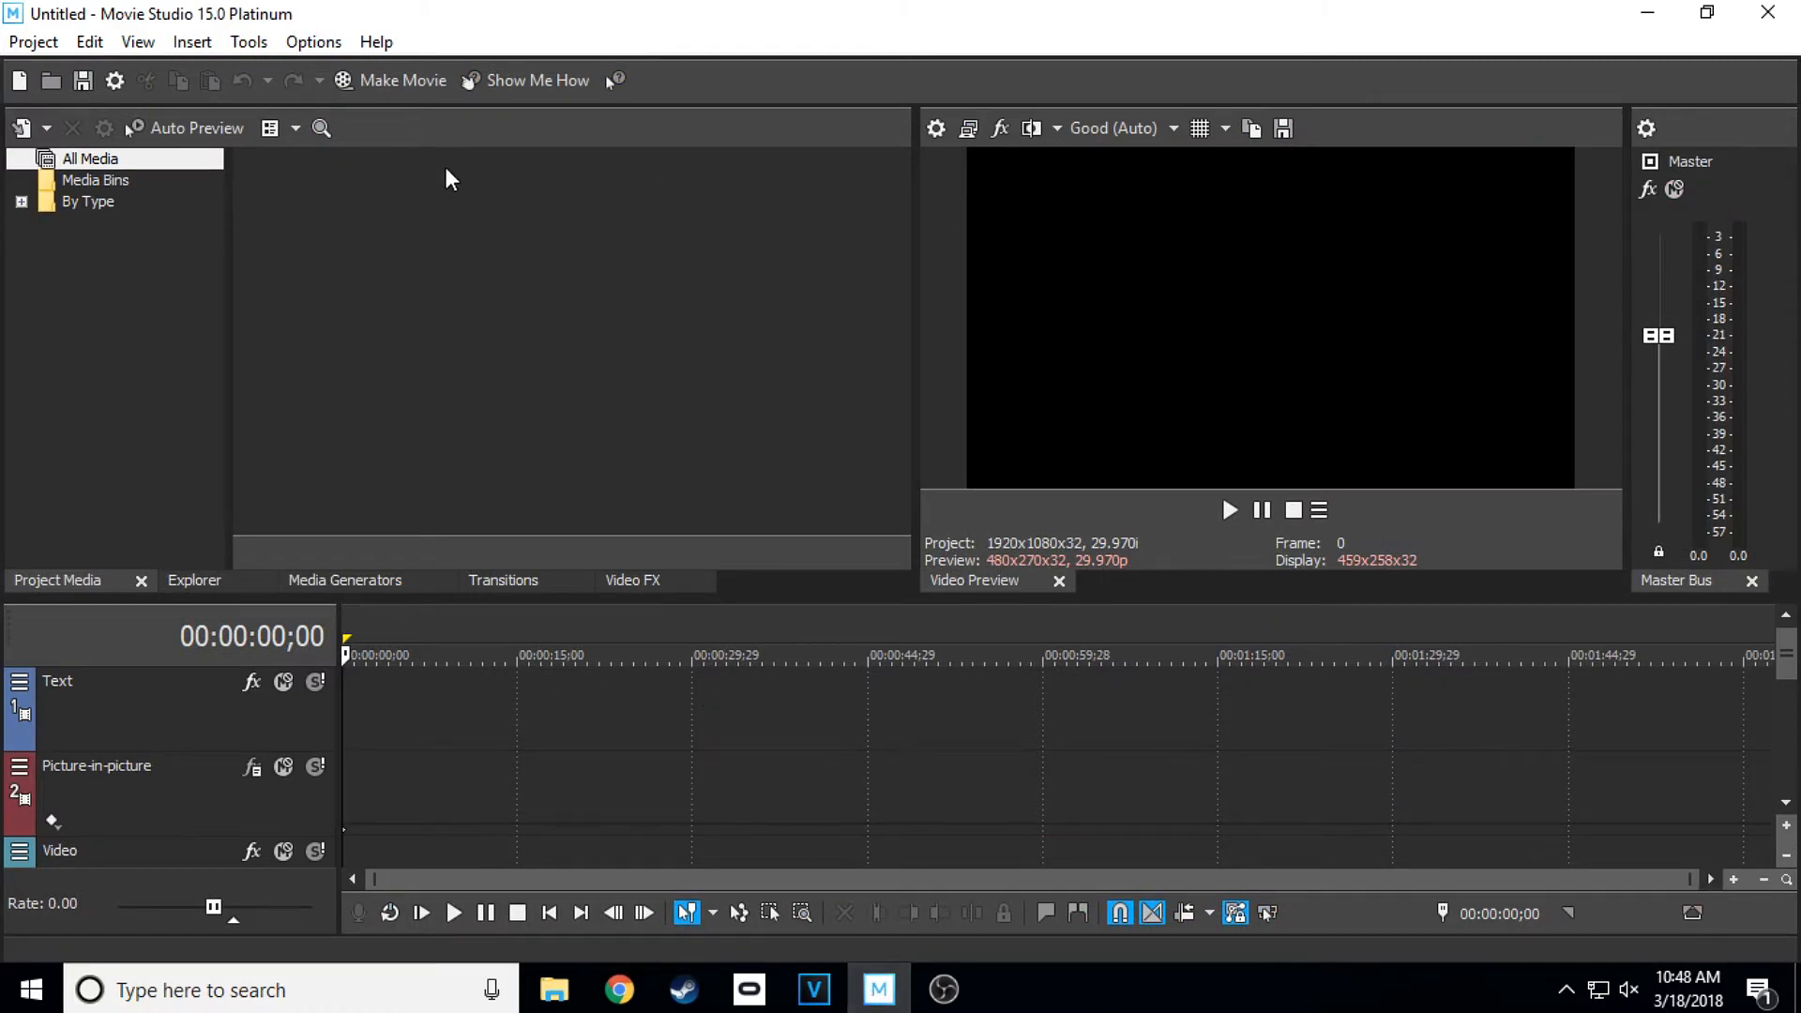
left_click(814, 989)
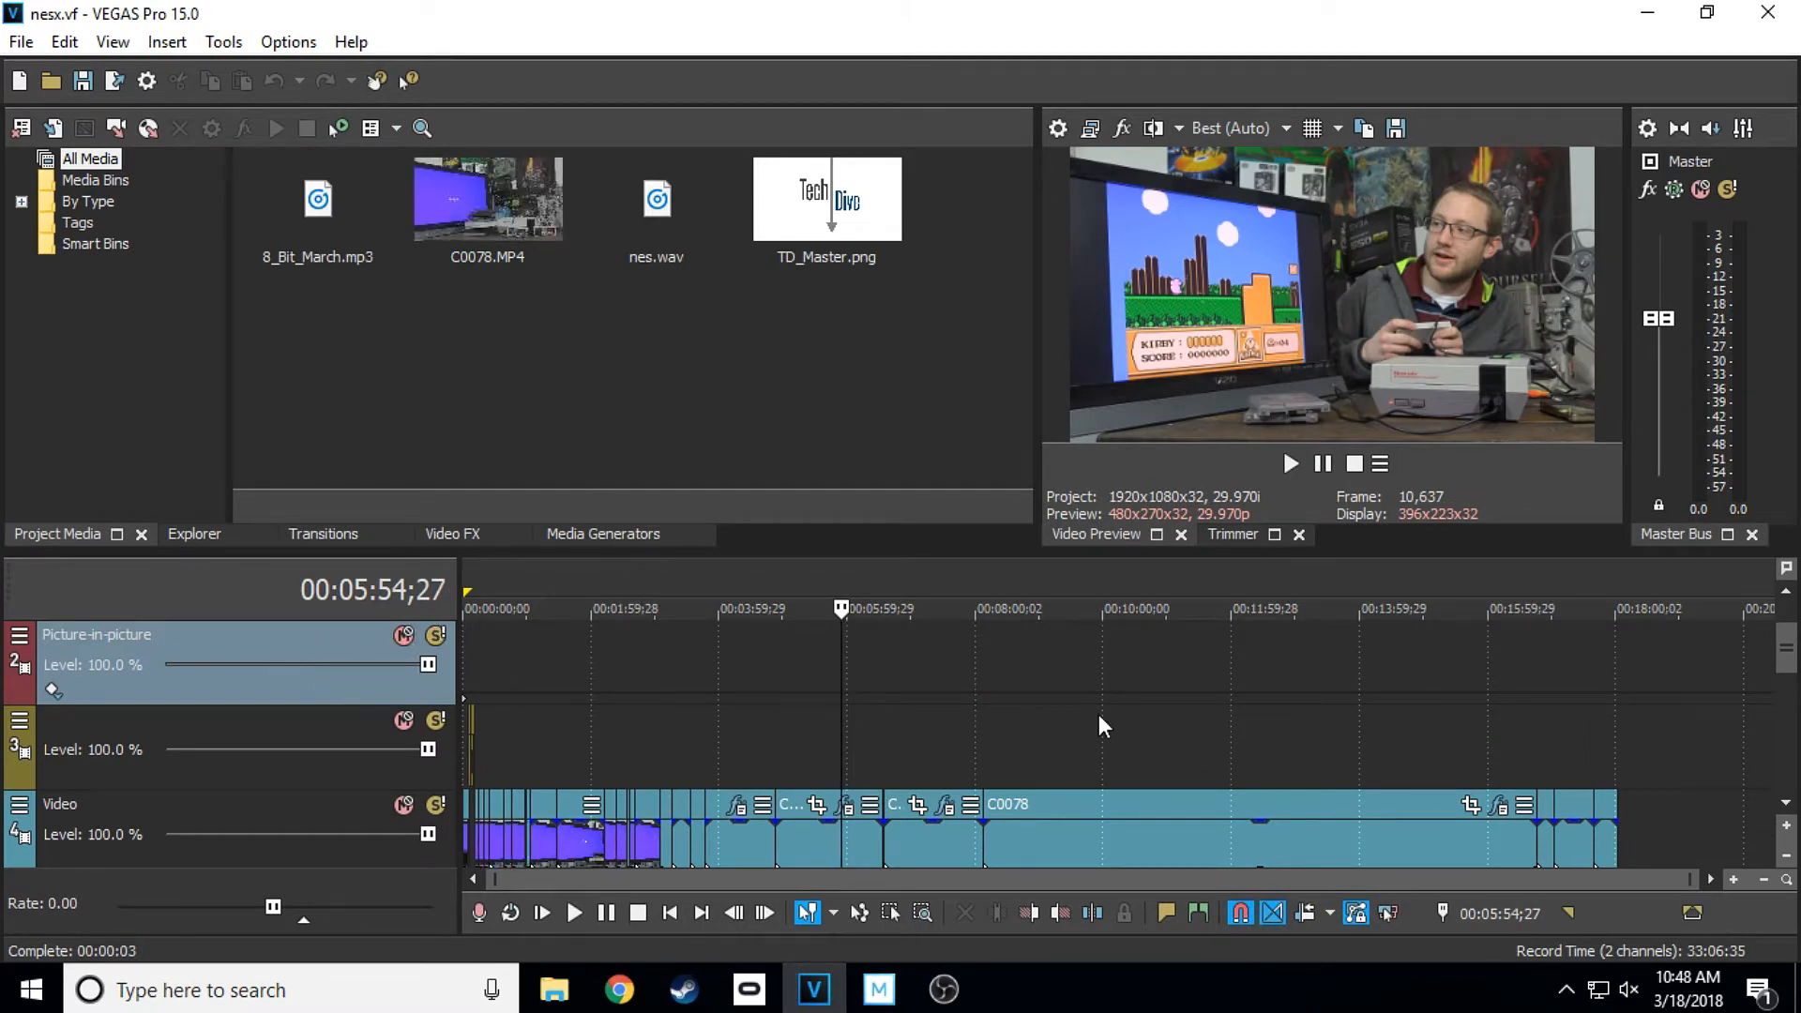
left_click(878, 988)
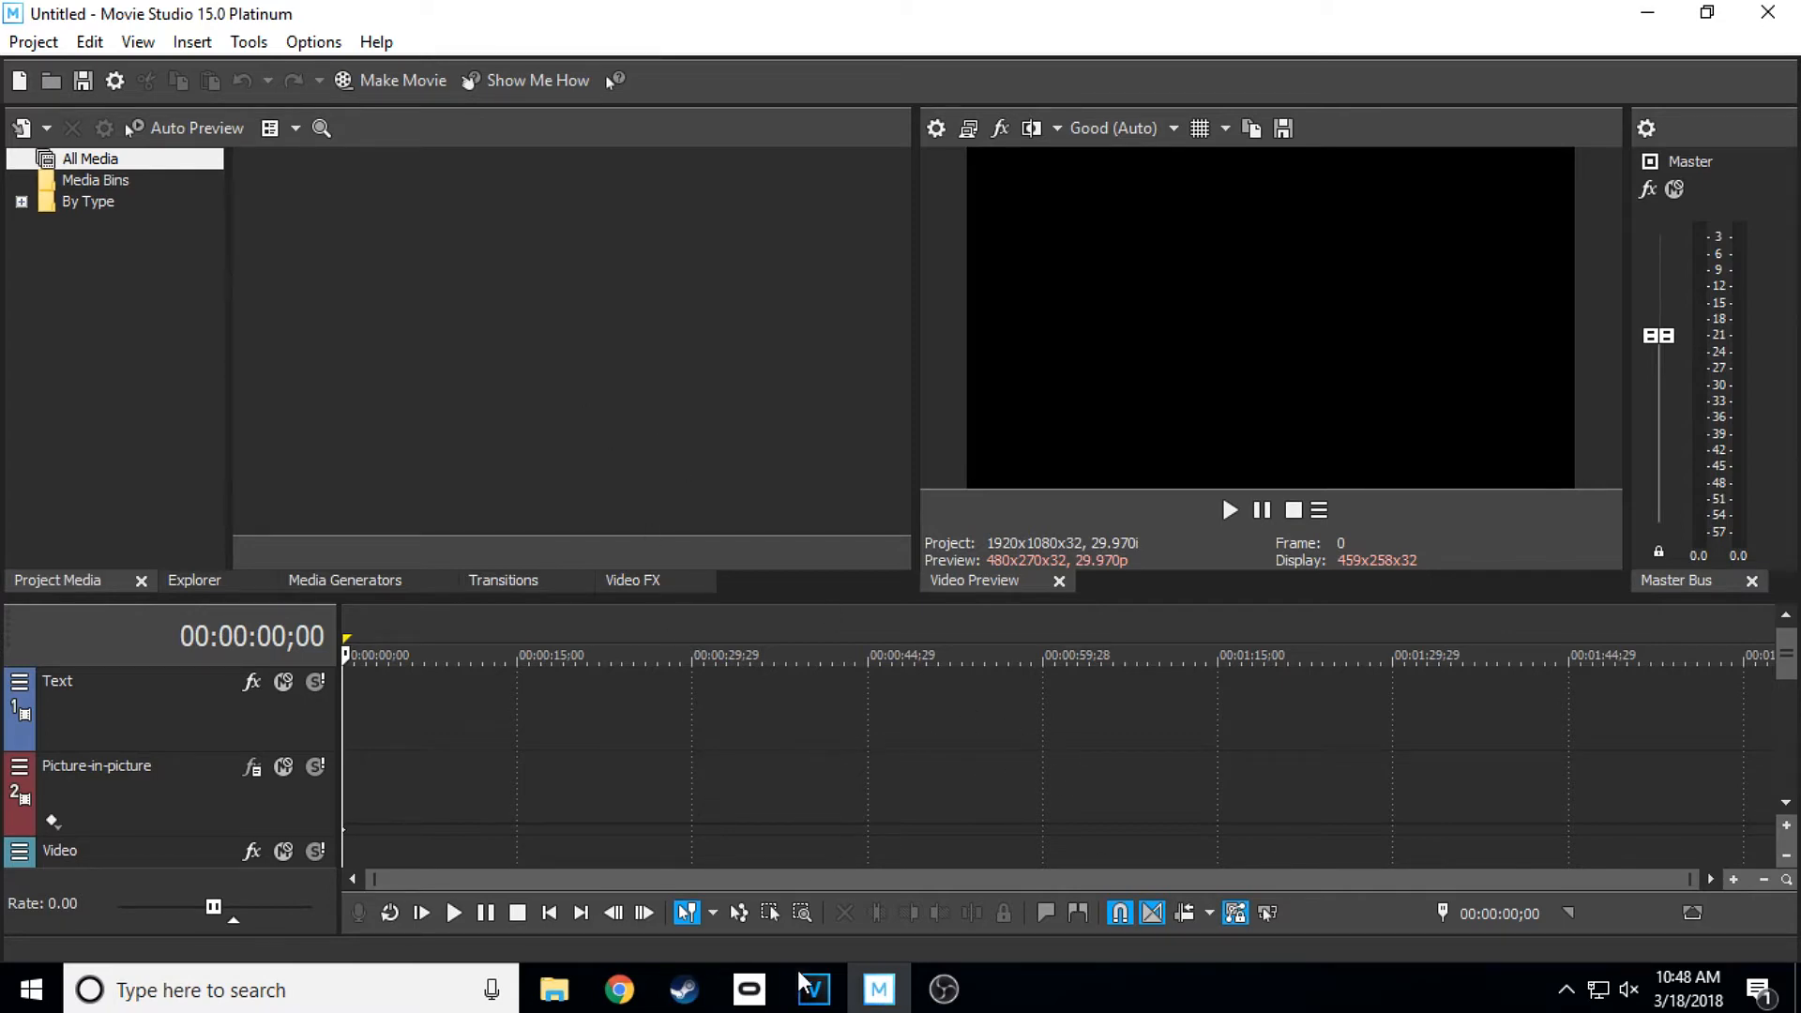
left_click(815, 990)
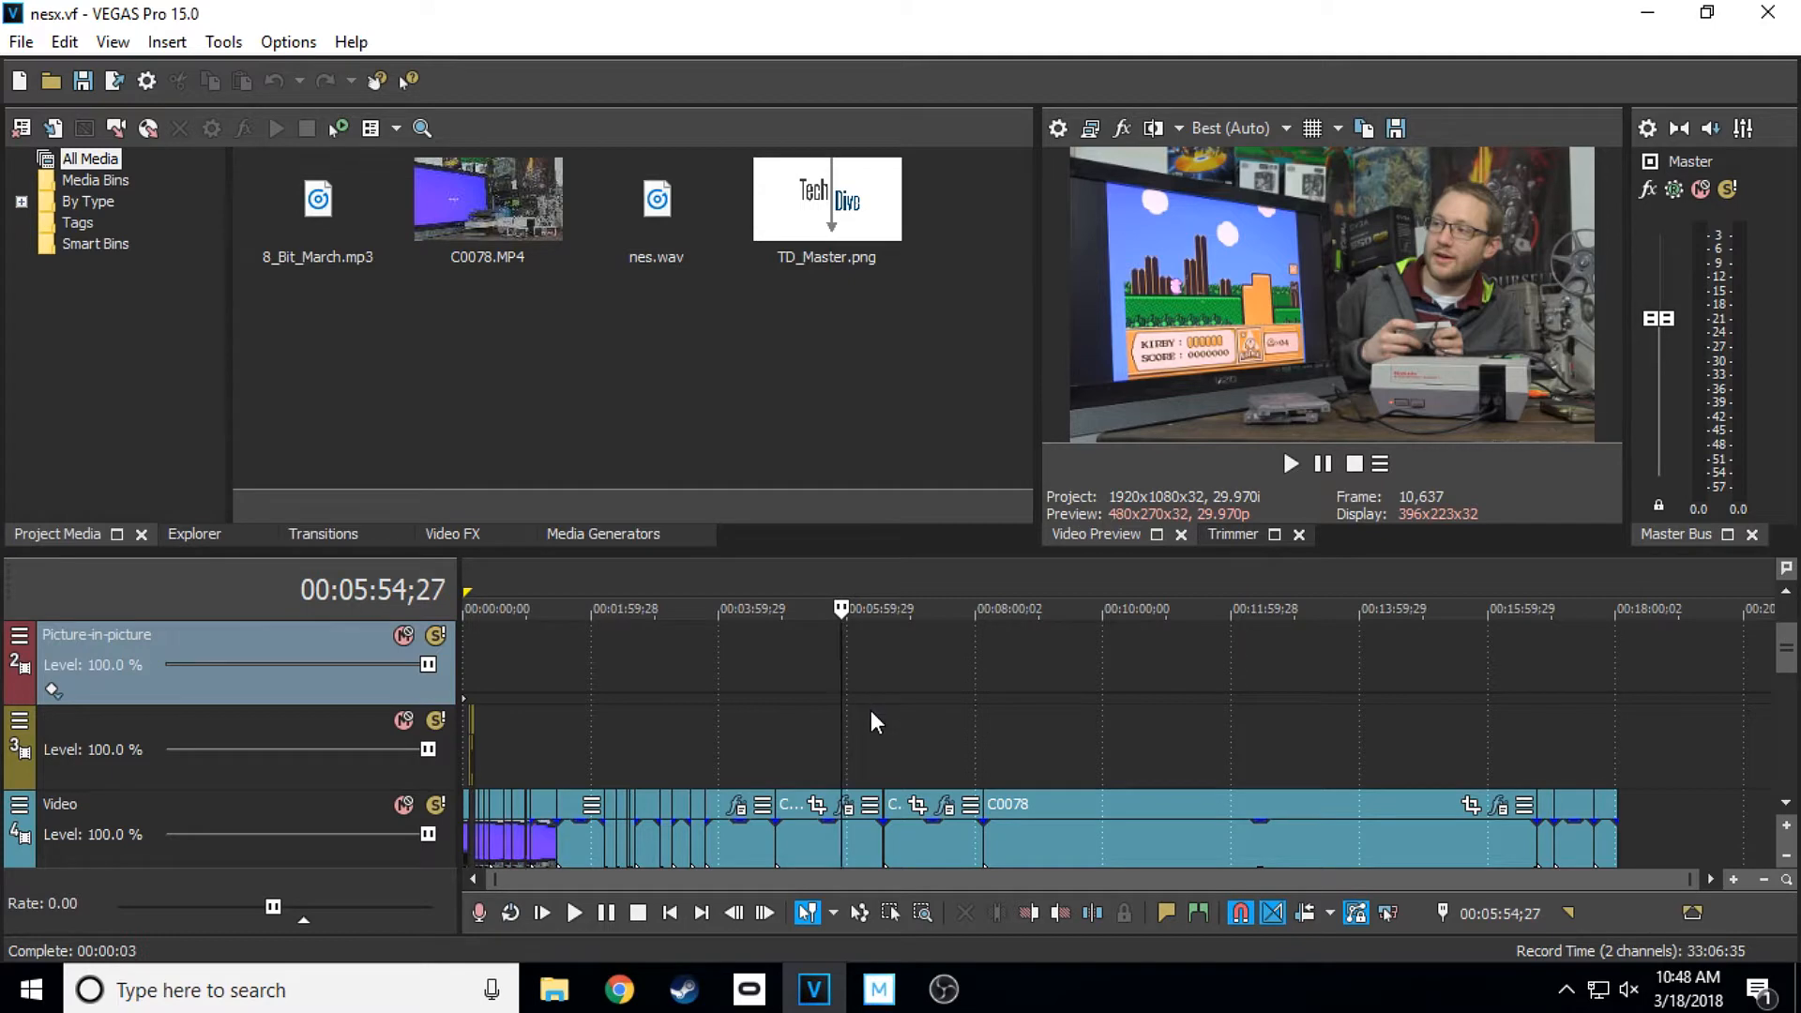
scroll(1792, 677, "down", 1)
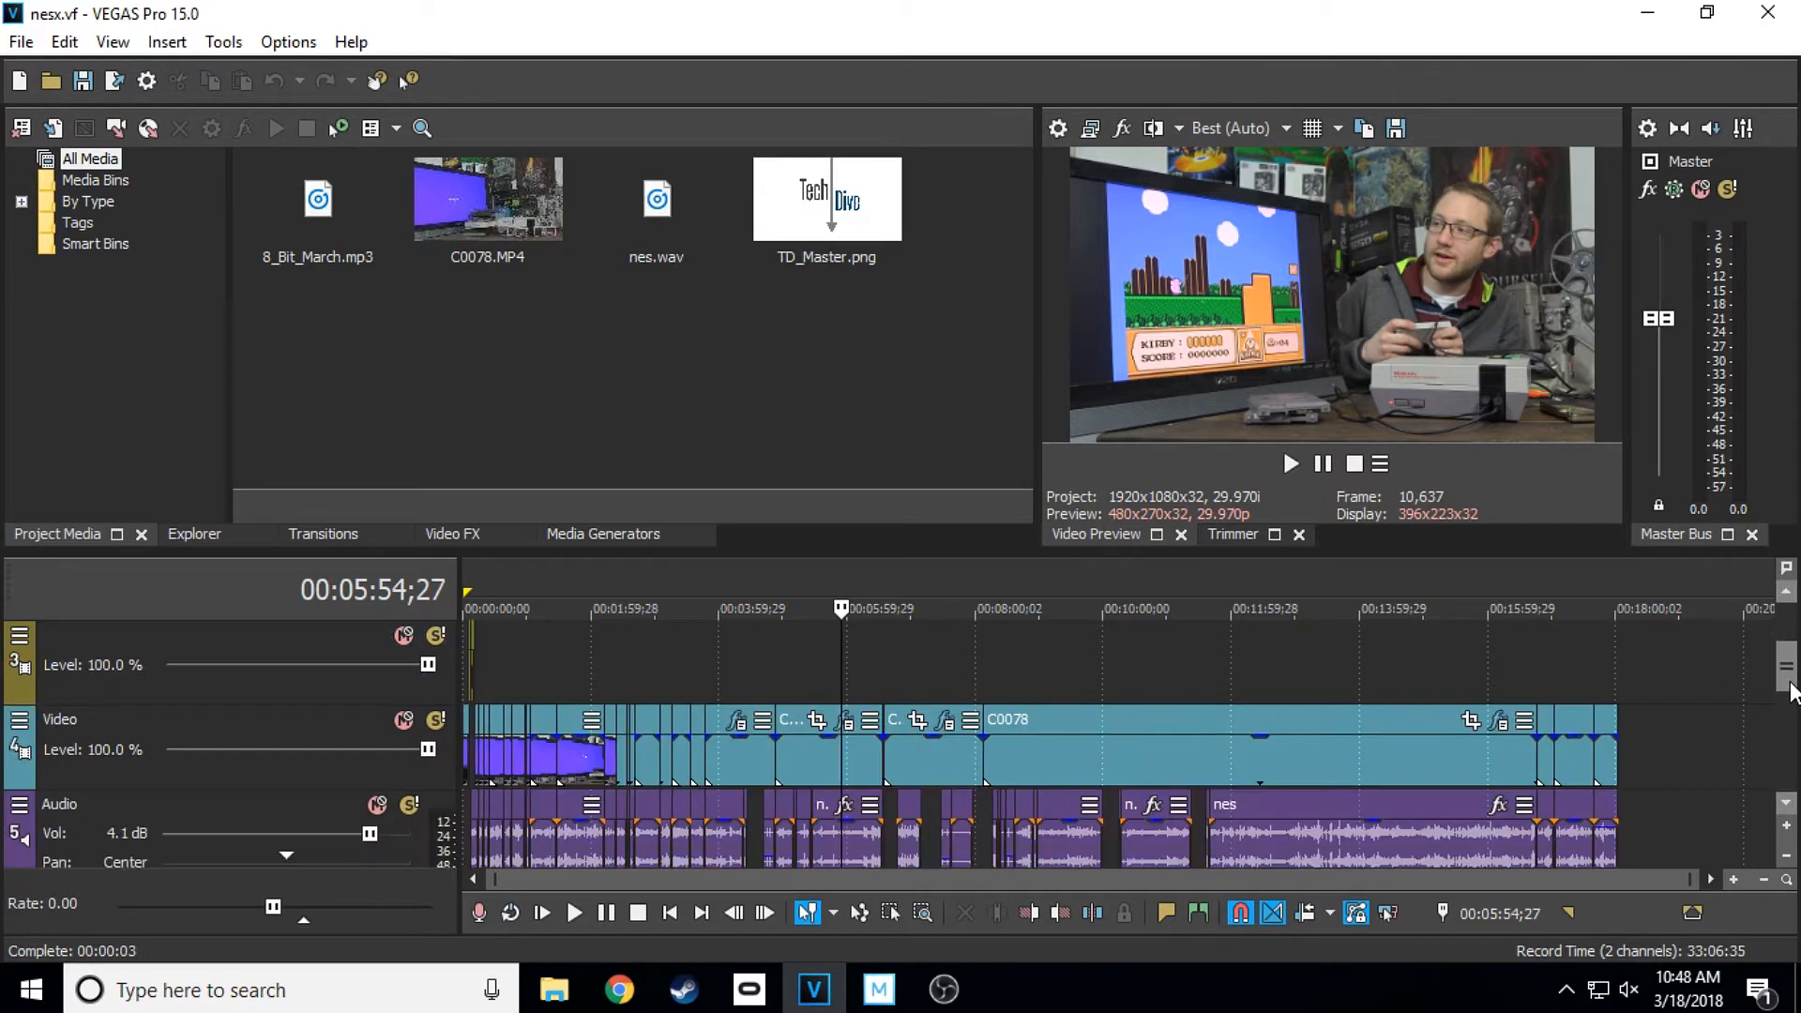
Alternate between Movie Studio 15.0 Platinum and VEGAS Pro 15.0 to compare their window layouts, toolbars and default tracks
left_click(882, 985)
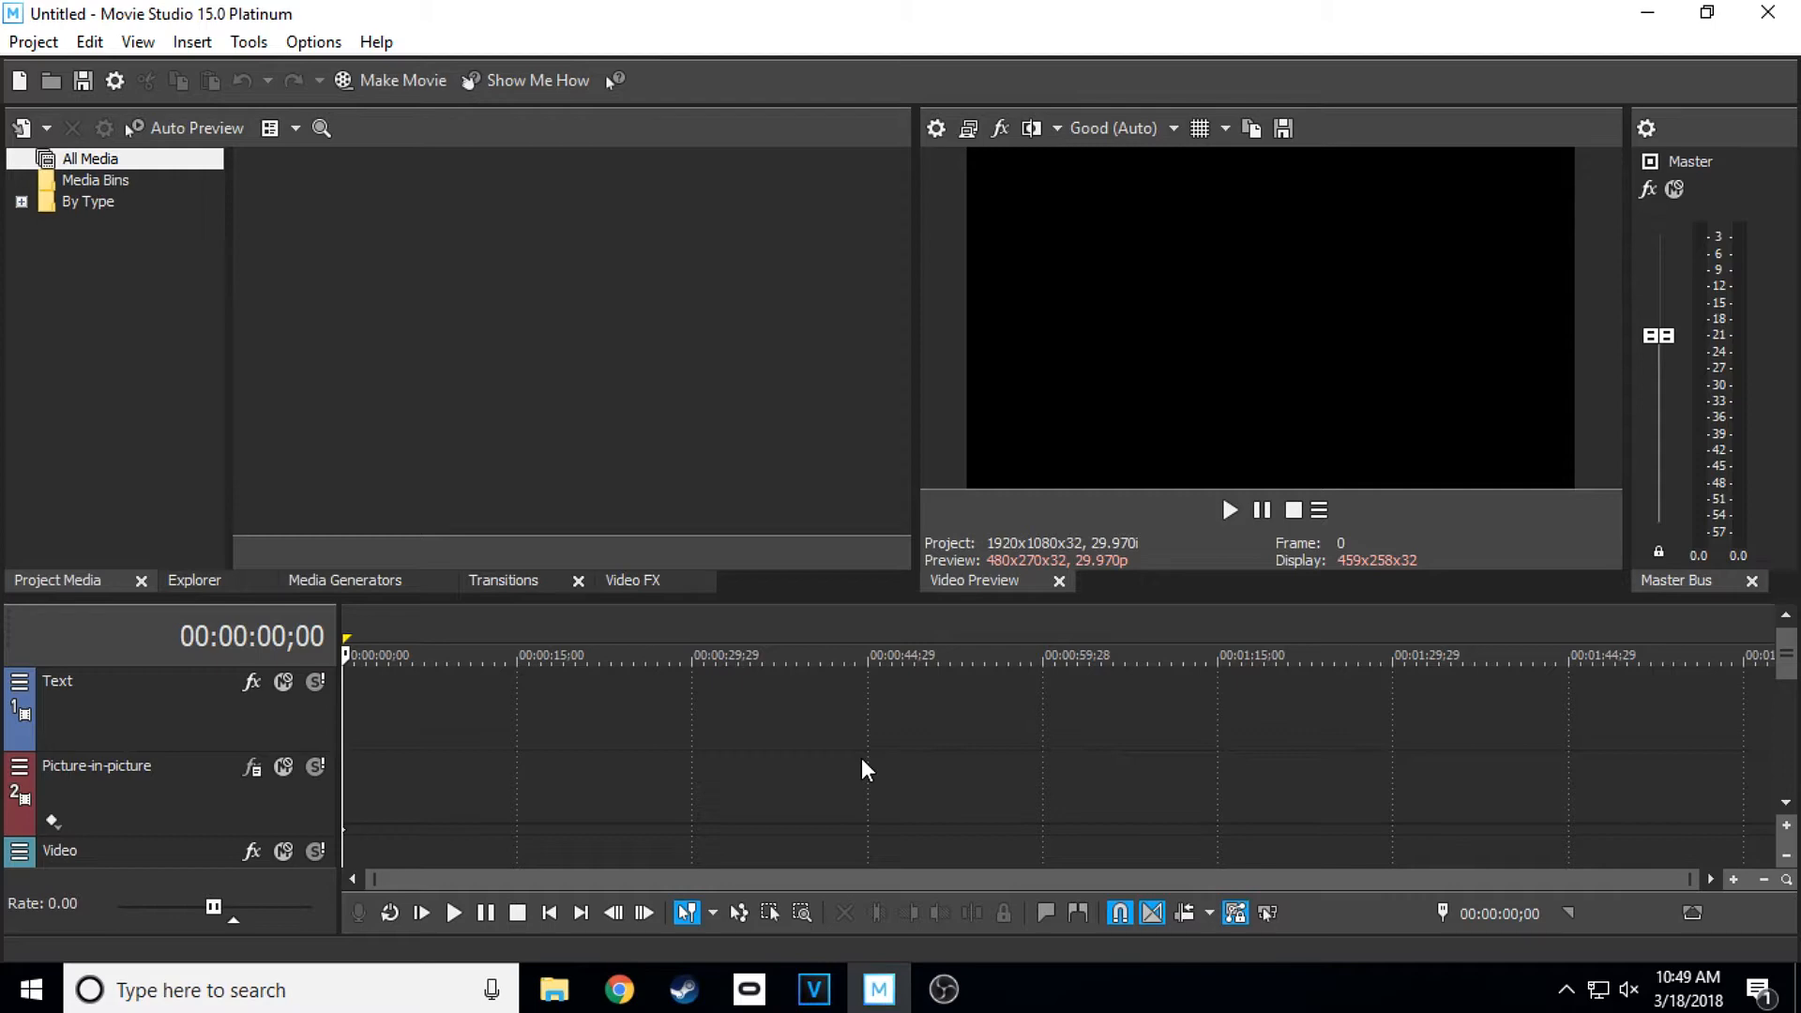
left_click(833, 995)
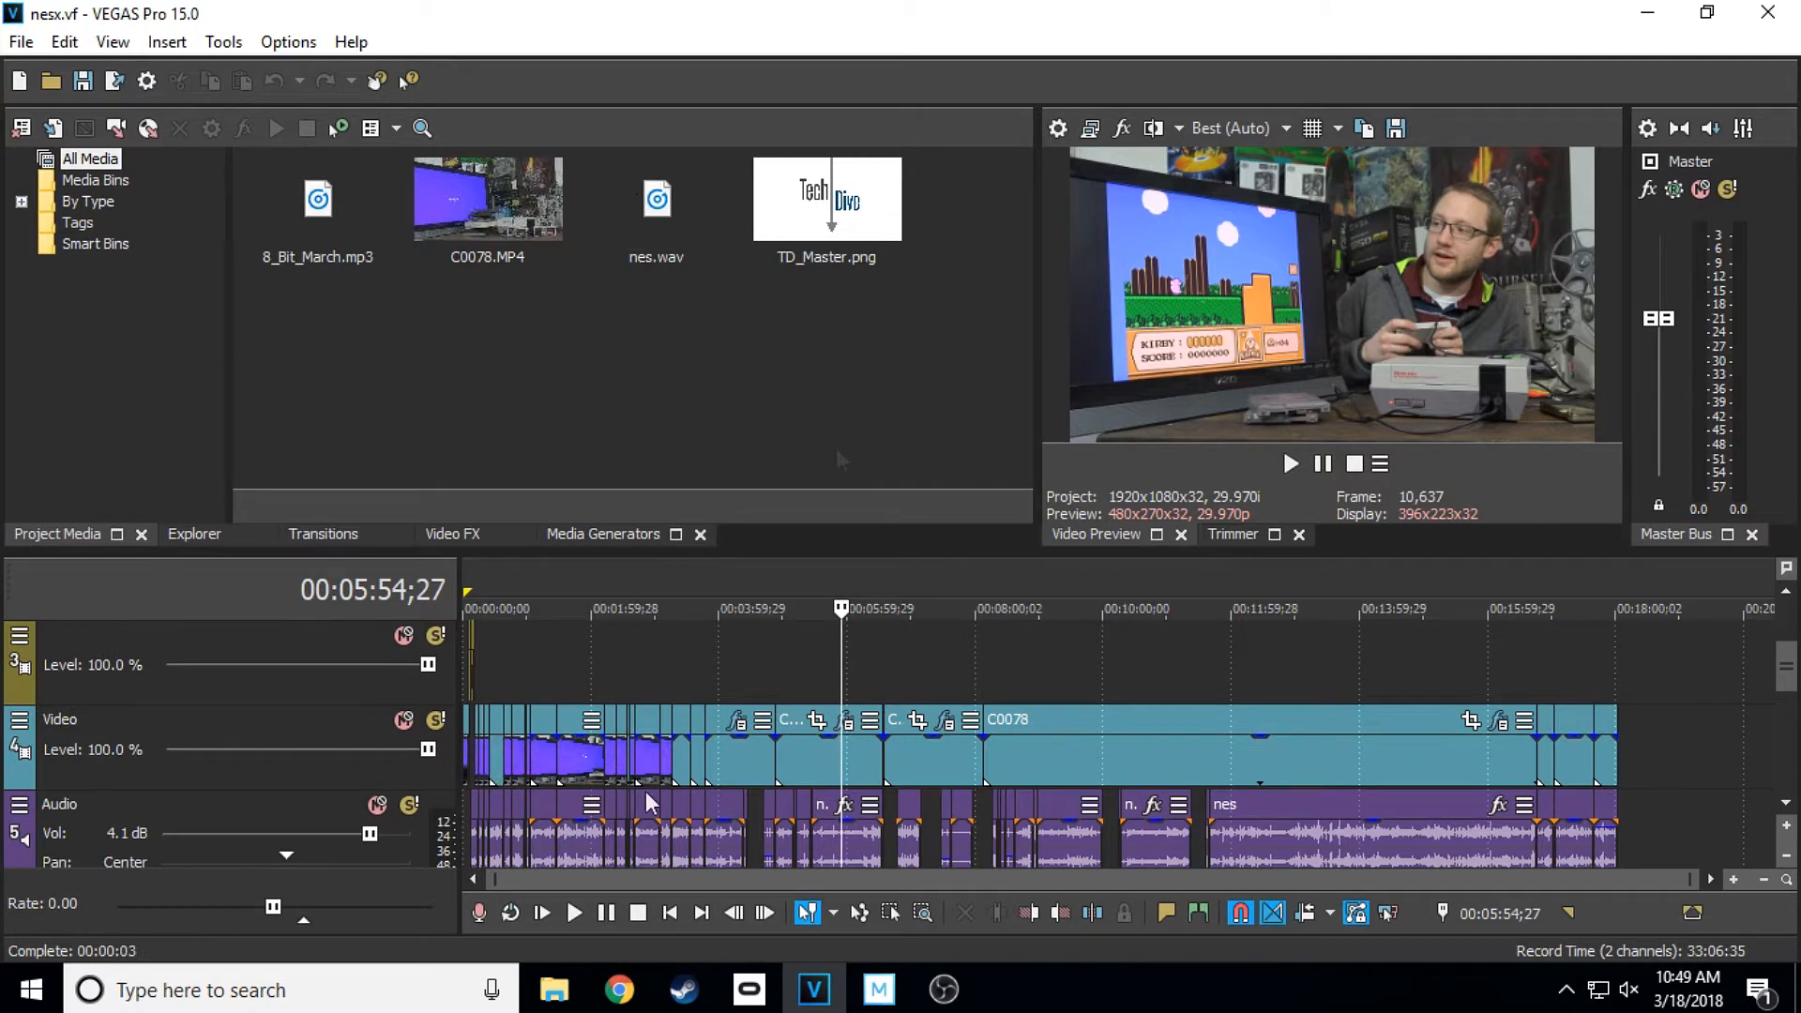
left_click(879, 996)
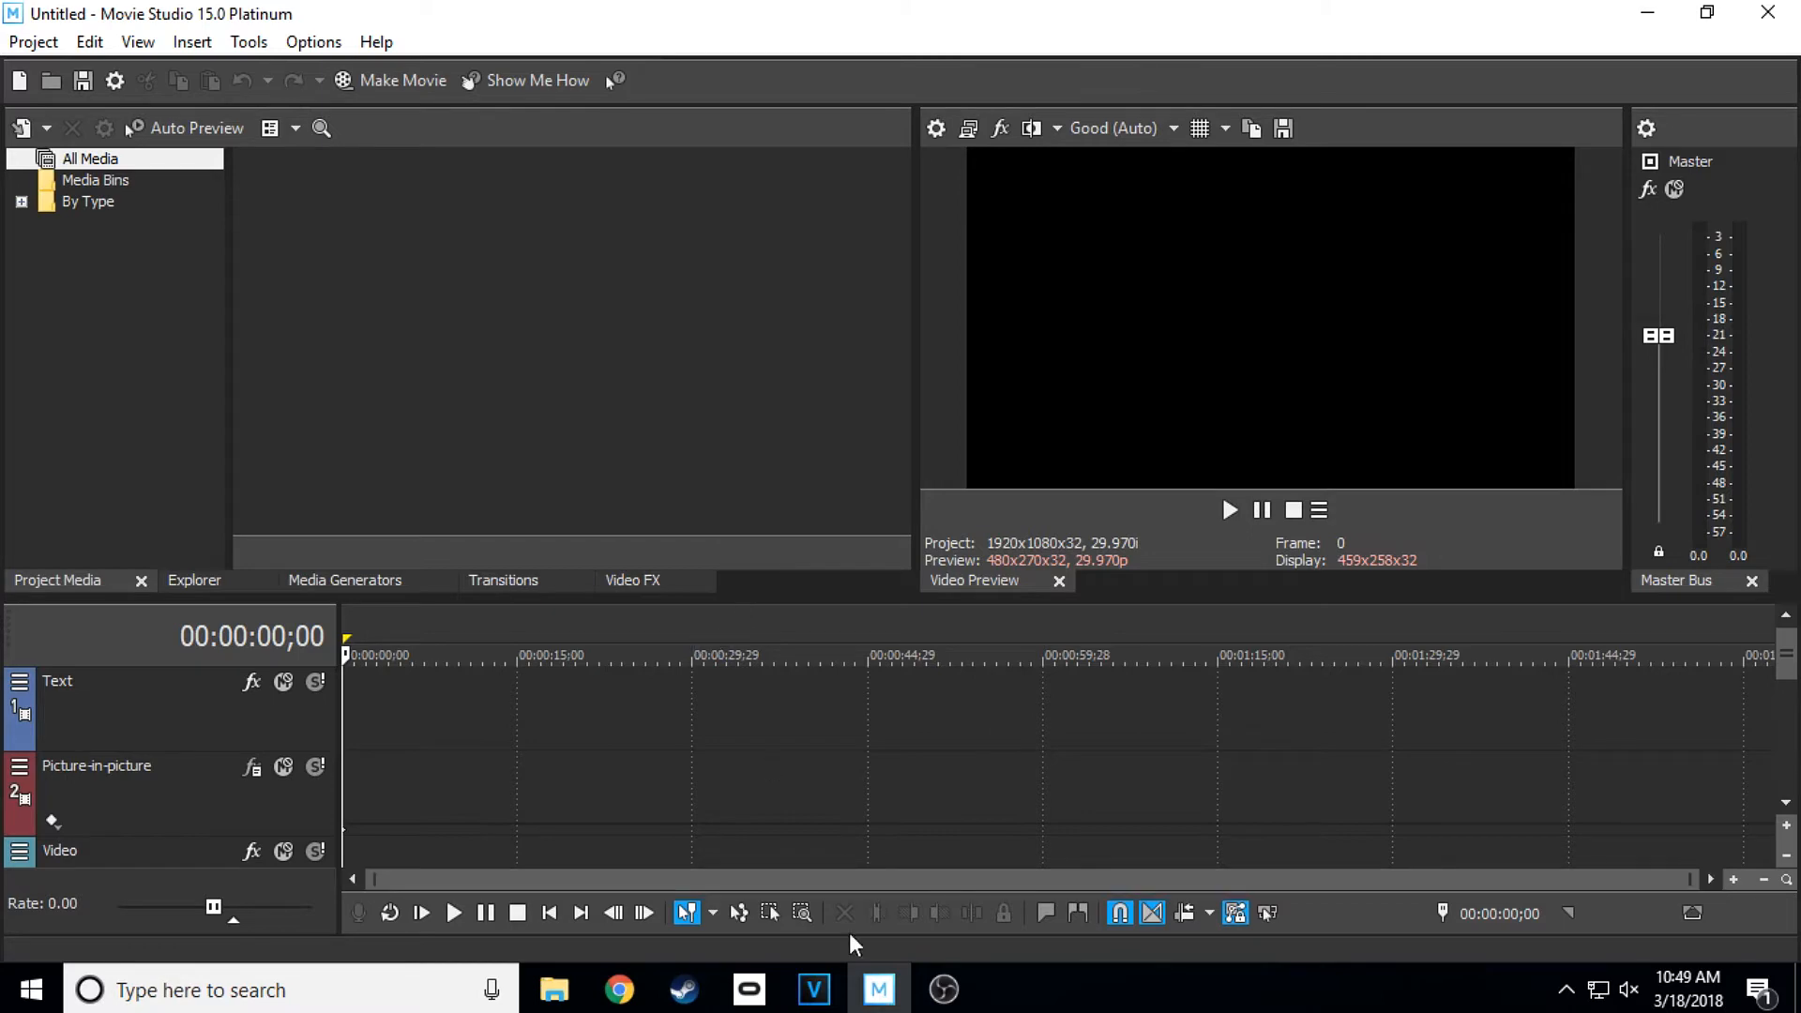
left_click(815, 989)
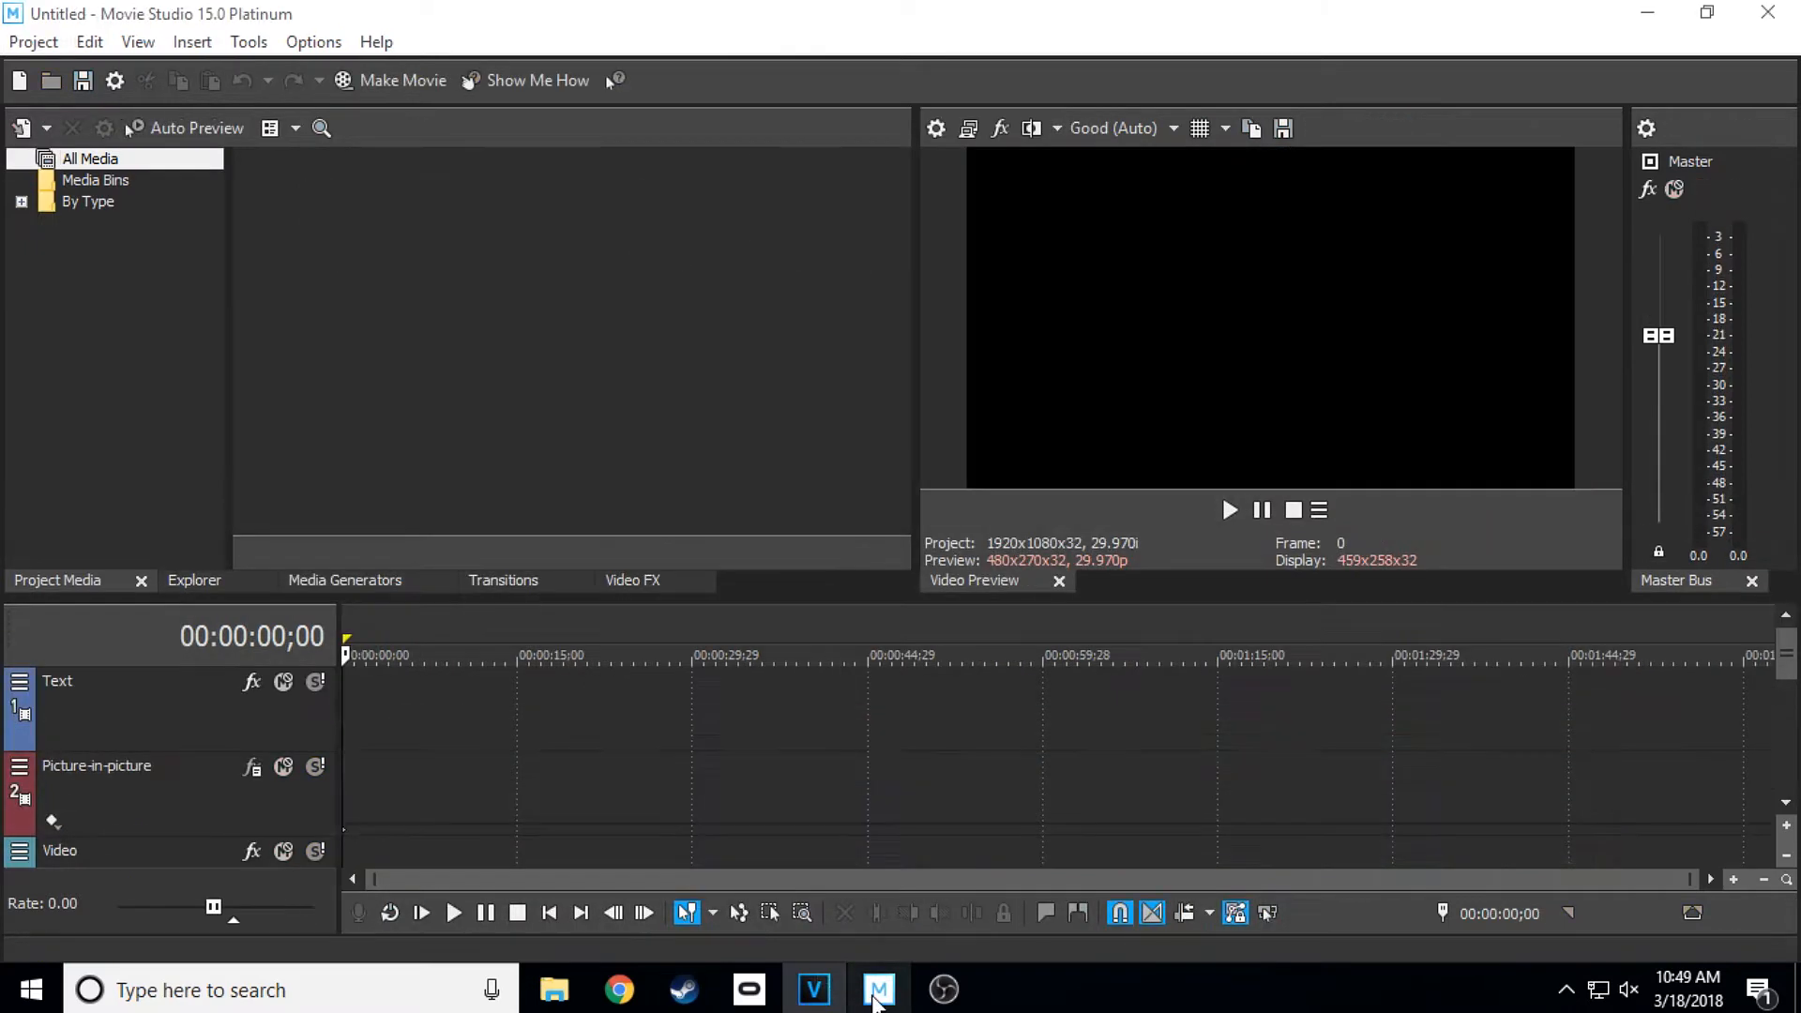
left_click(878, 990)
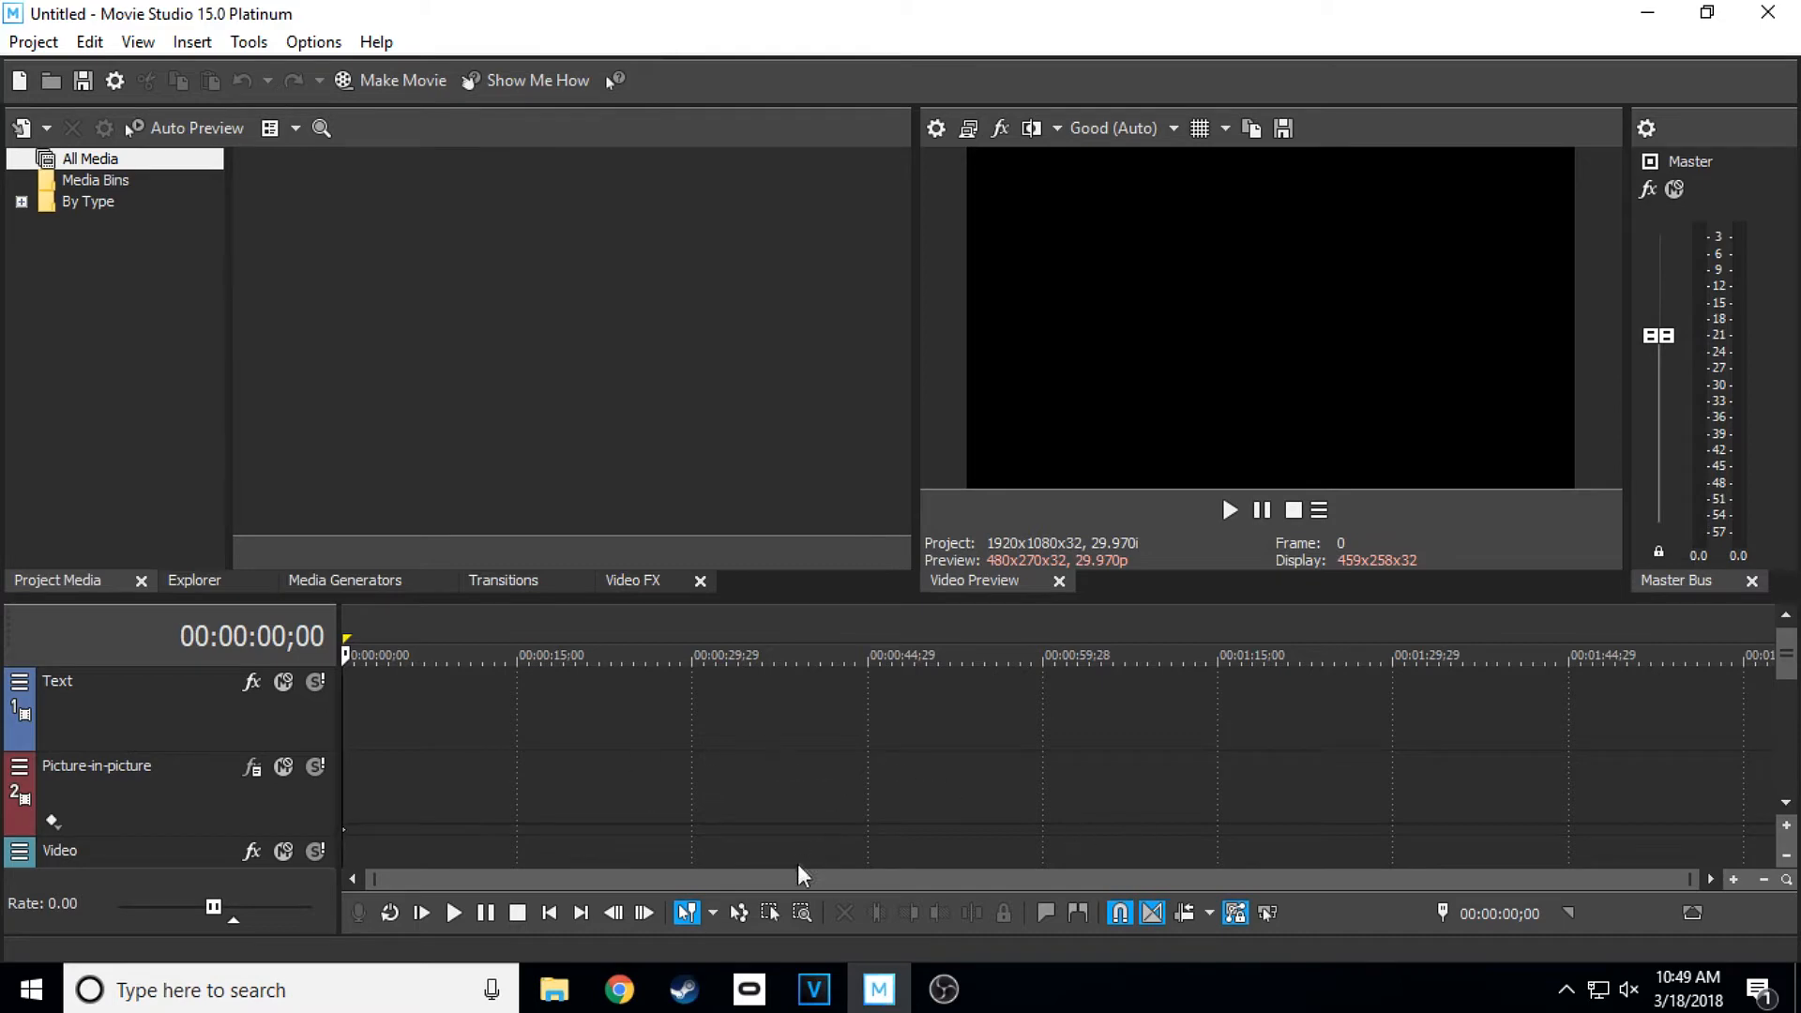
left_click(814, 987)
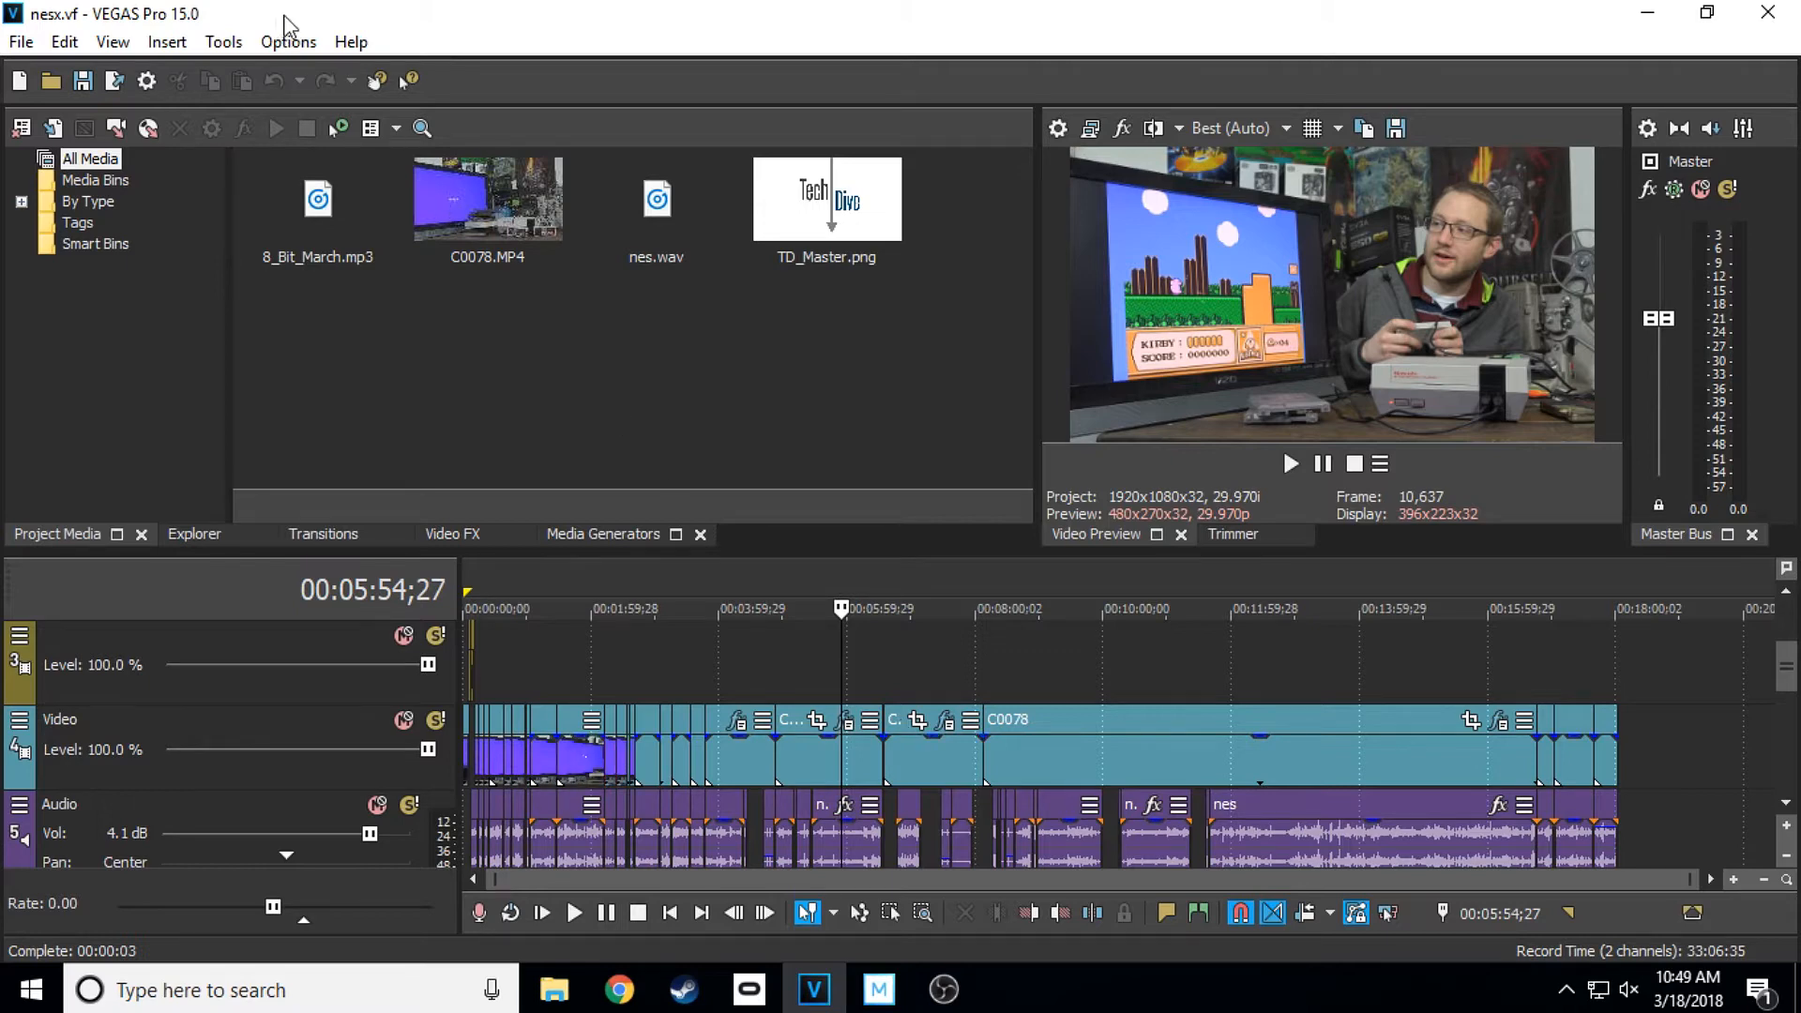
left_click(877, 995)
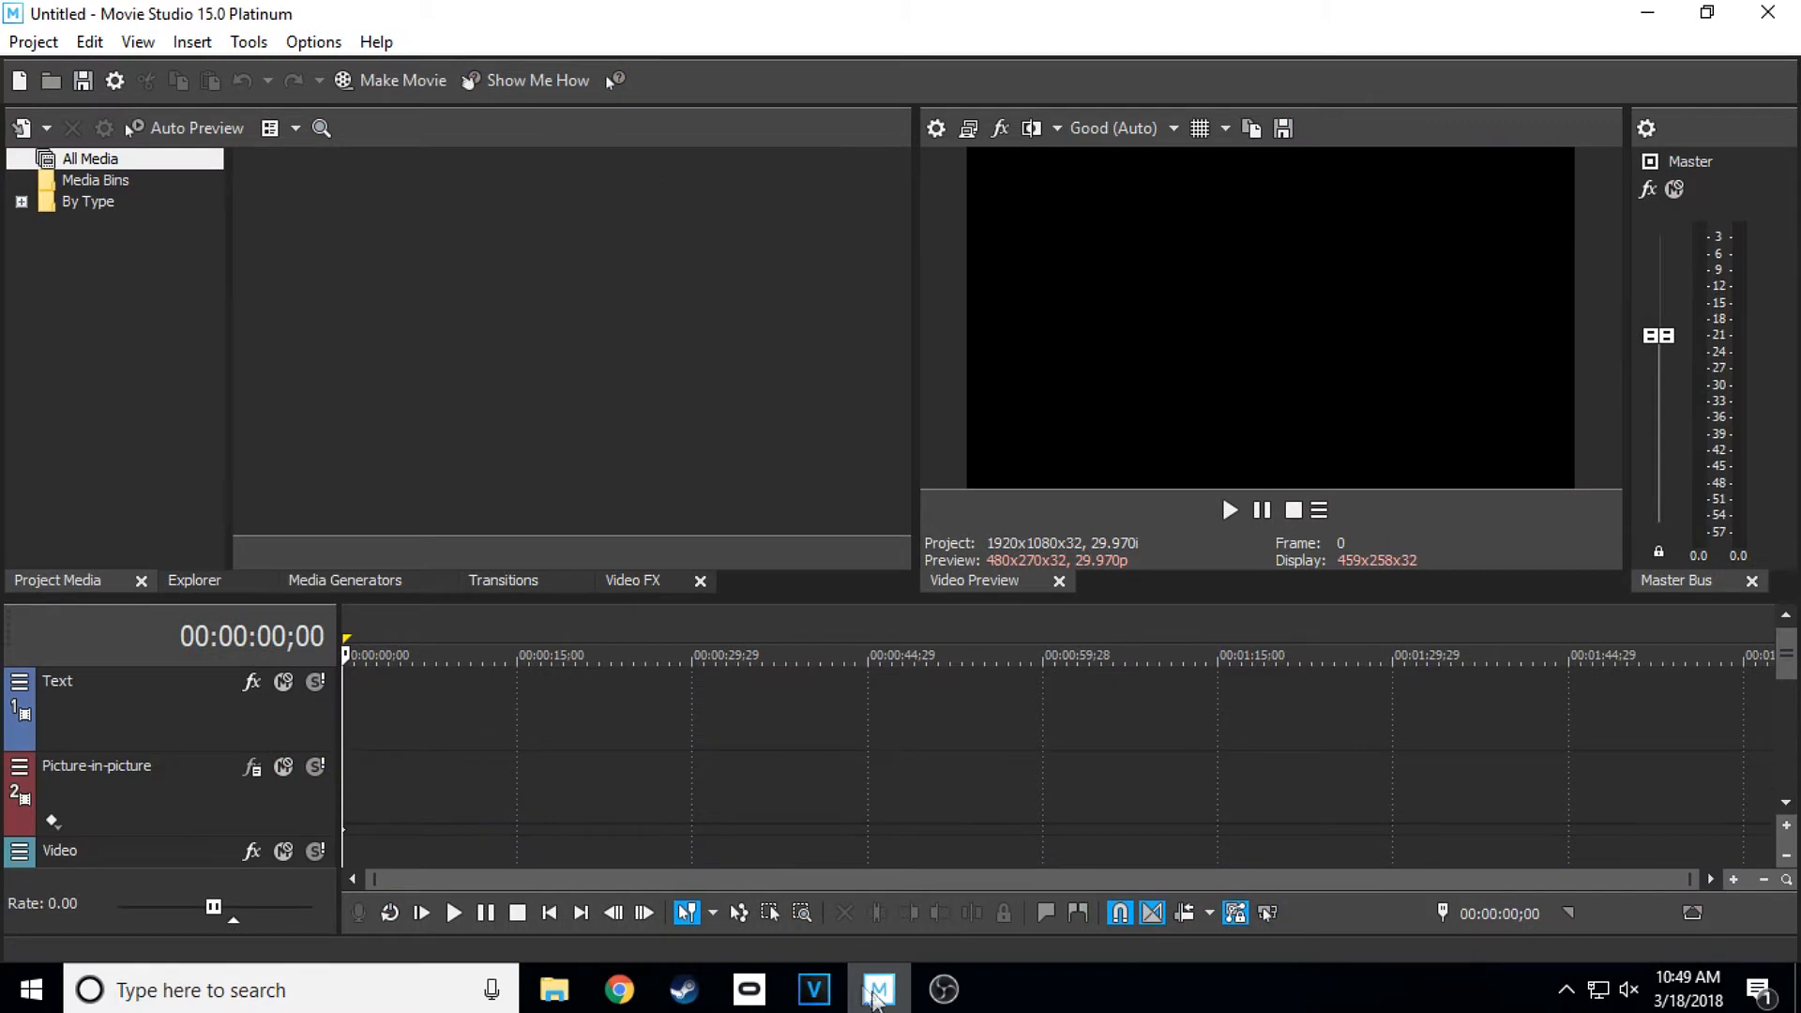
Return to VEGAS Pro and look through the video, audio and music tracks of the nesx.vf timeline
left_click(814, 992)
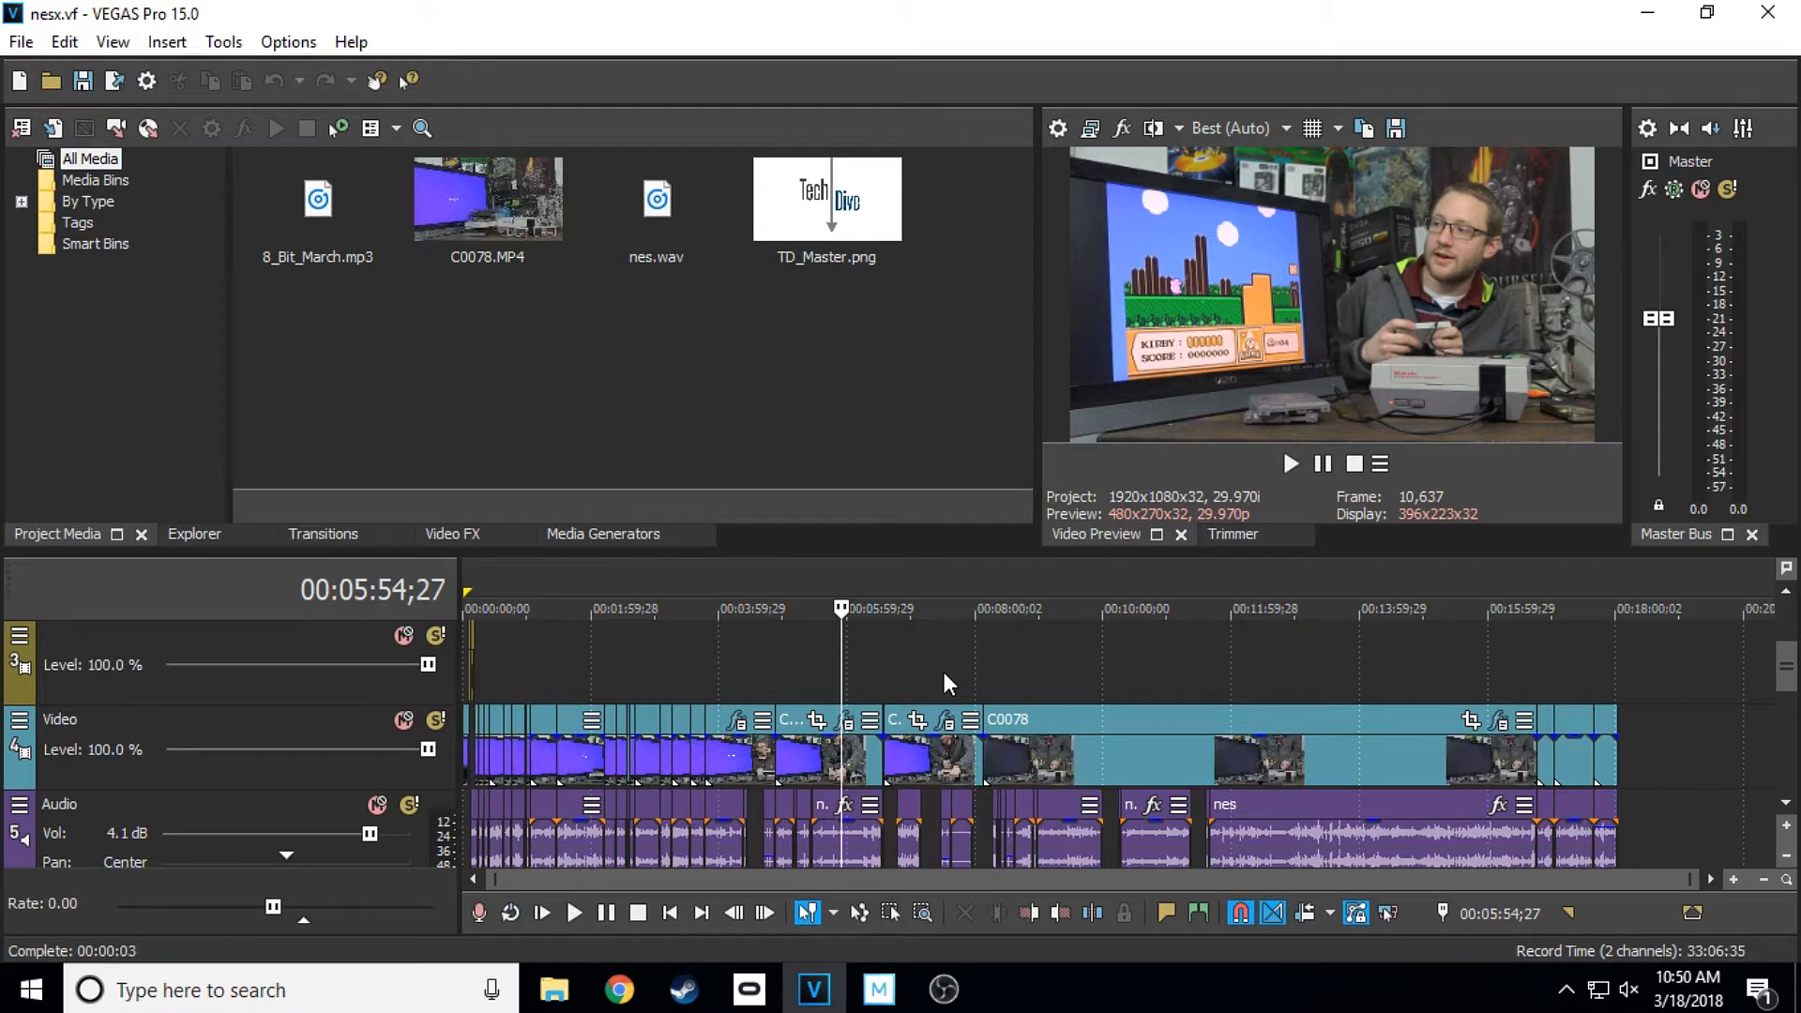
scroll(829, 826, "down", 3)
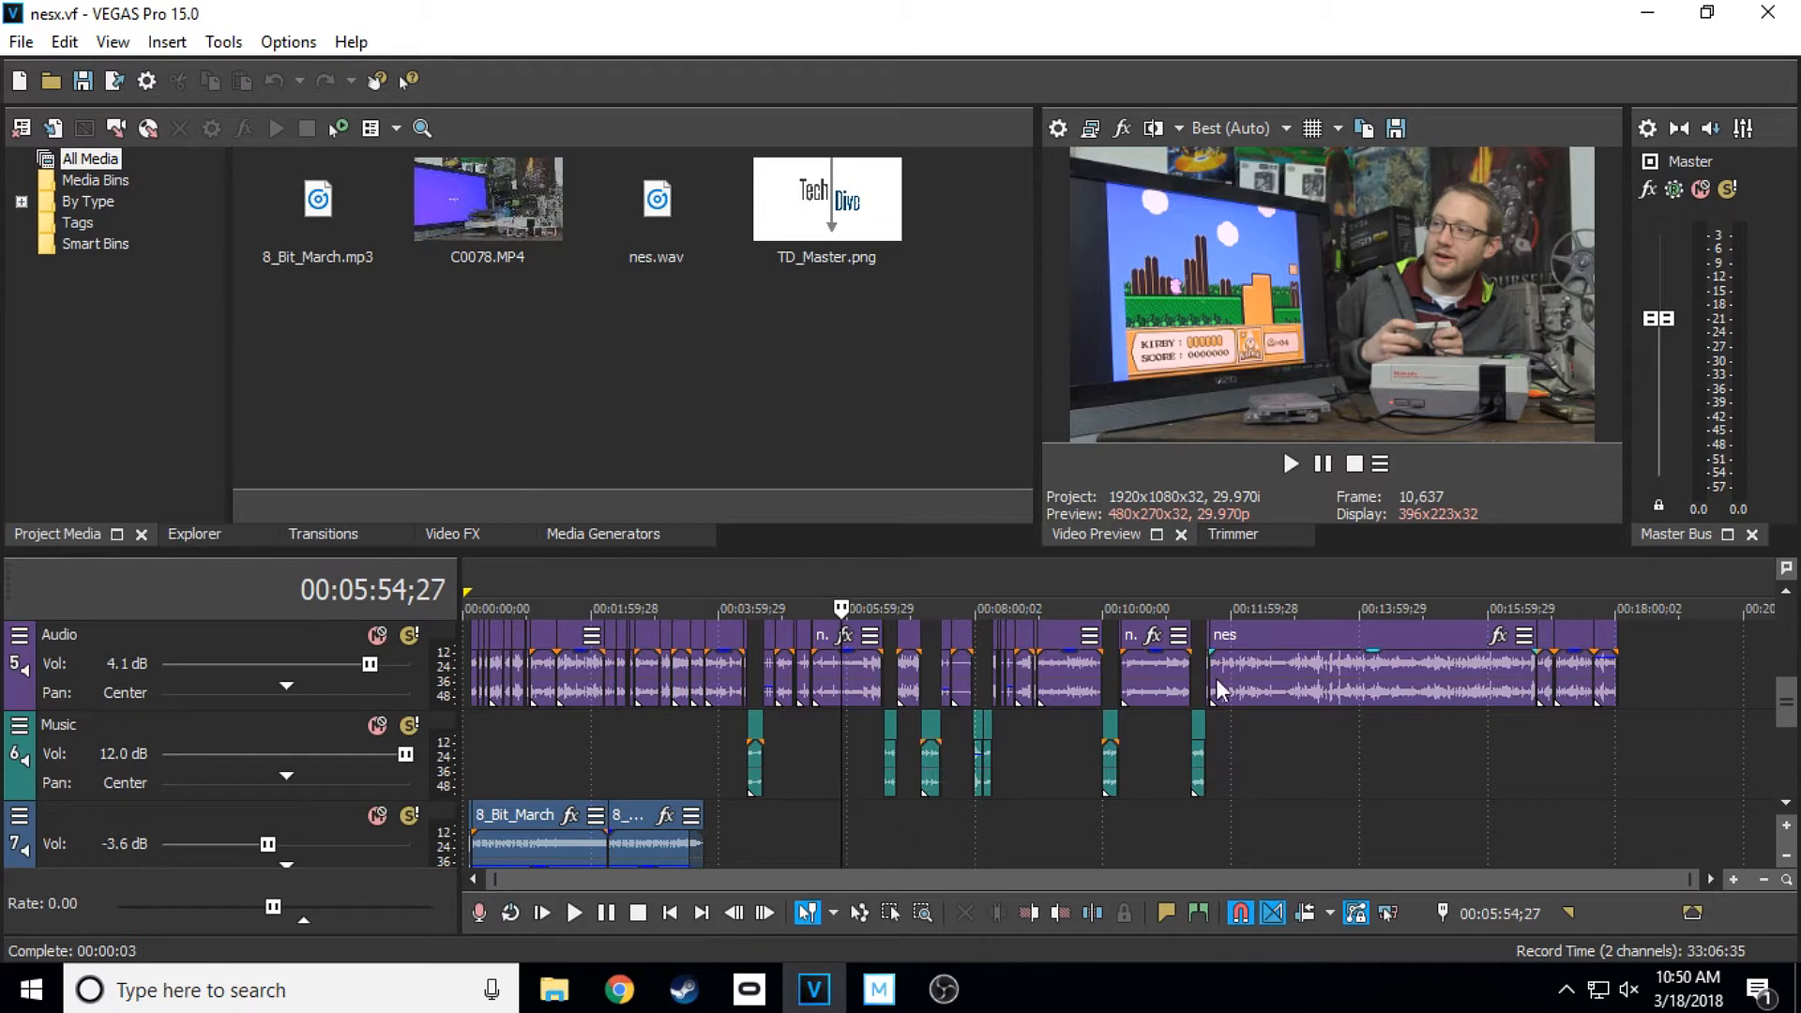
left_click_drag(1788, 711, 1787, 656)
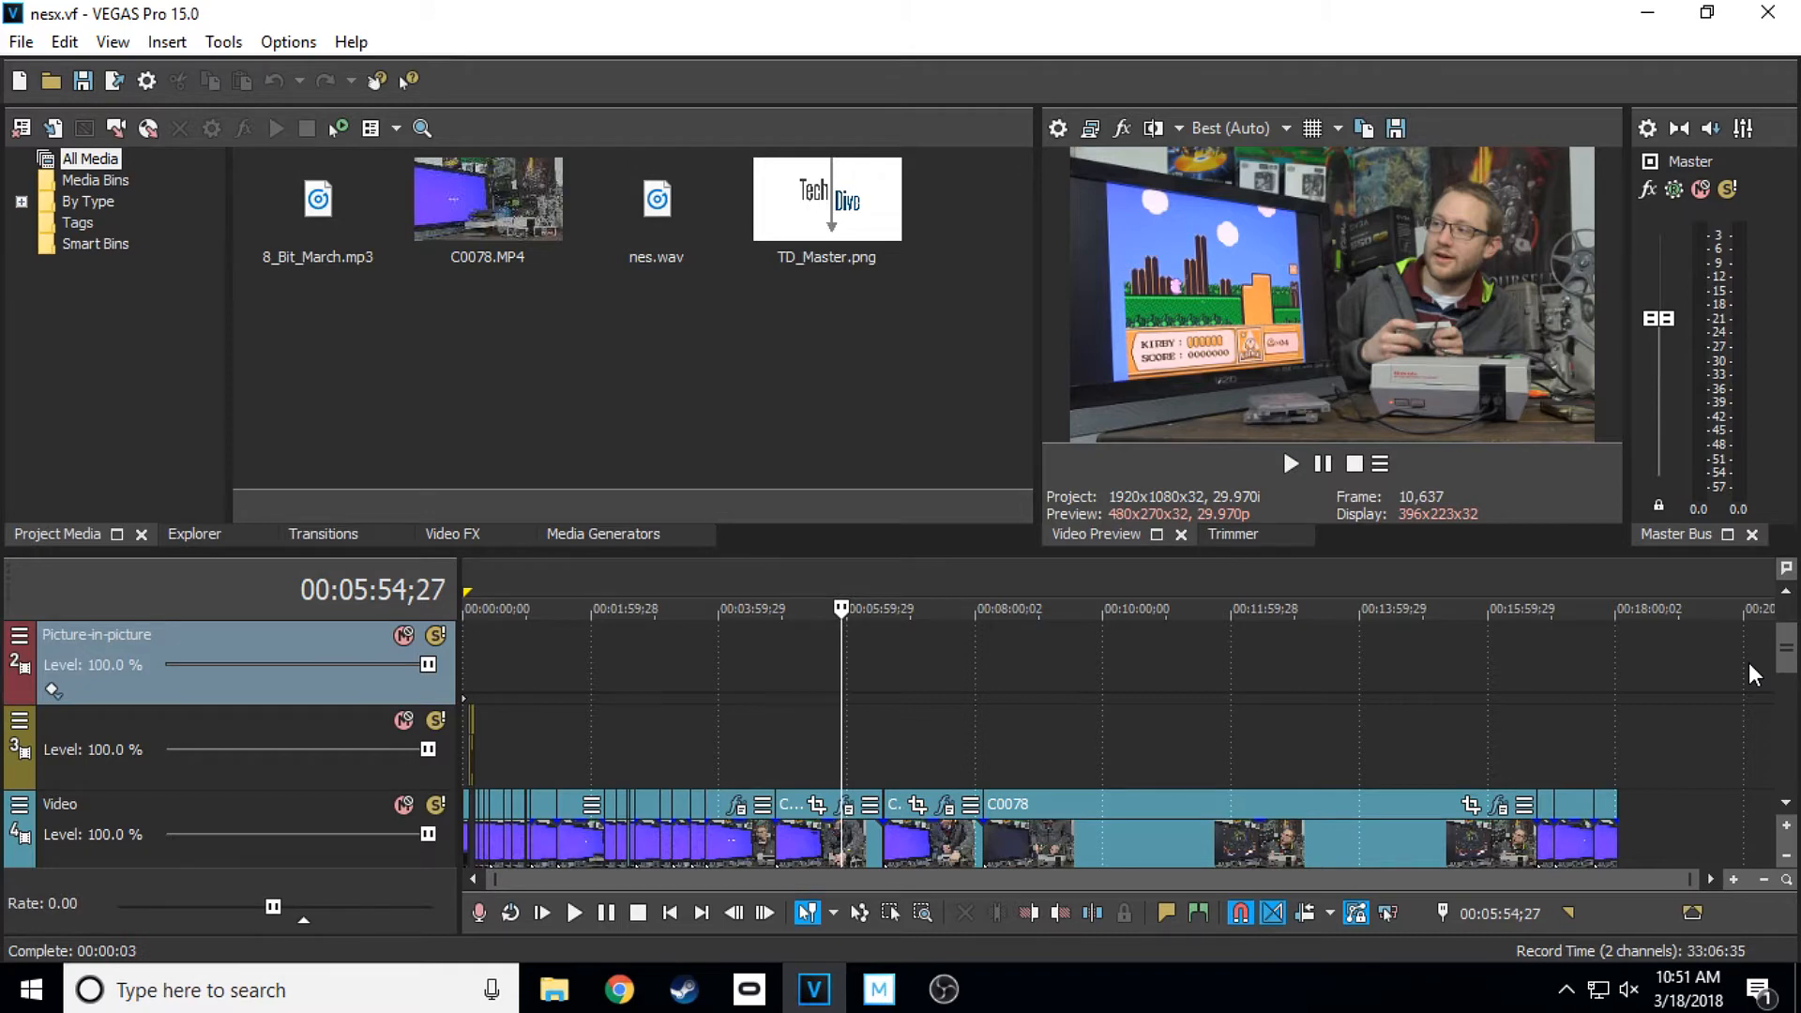
Search Windows for "add remove" and open the Apps & features settings
left_click(38, 1000)
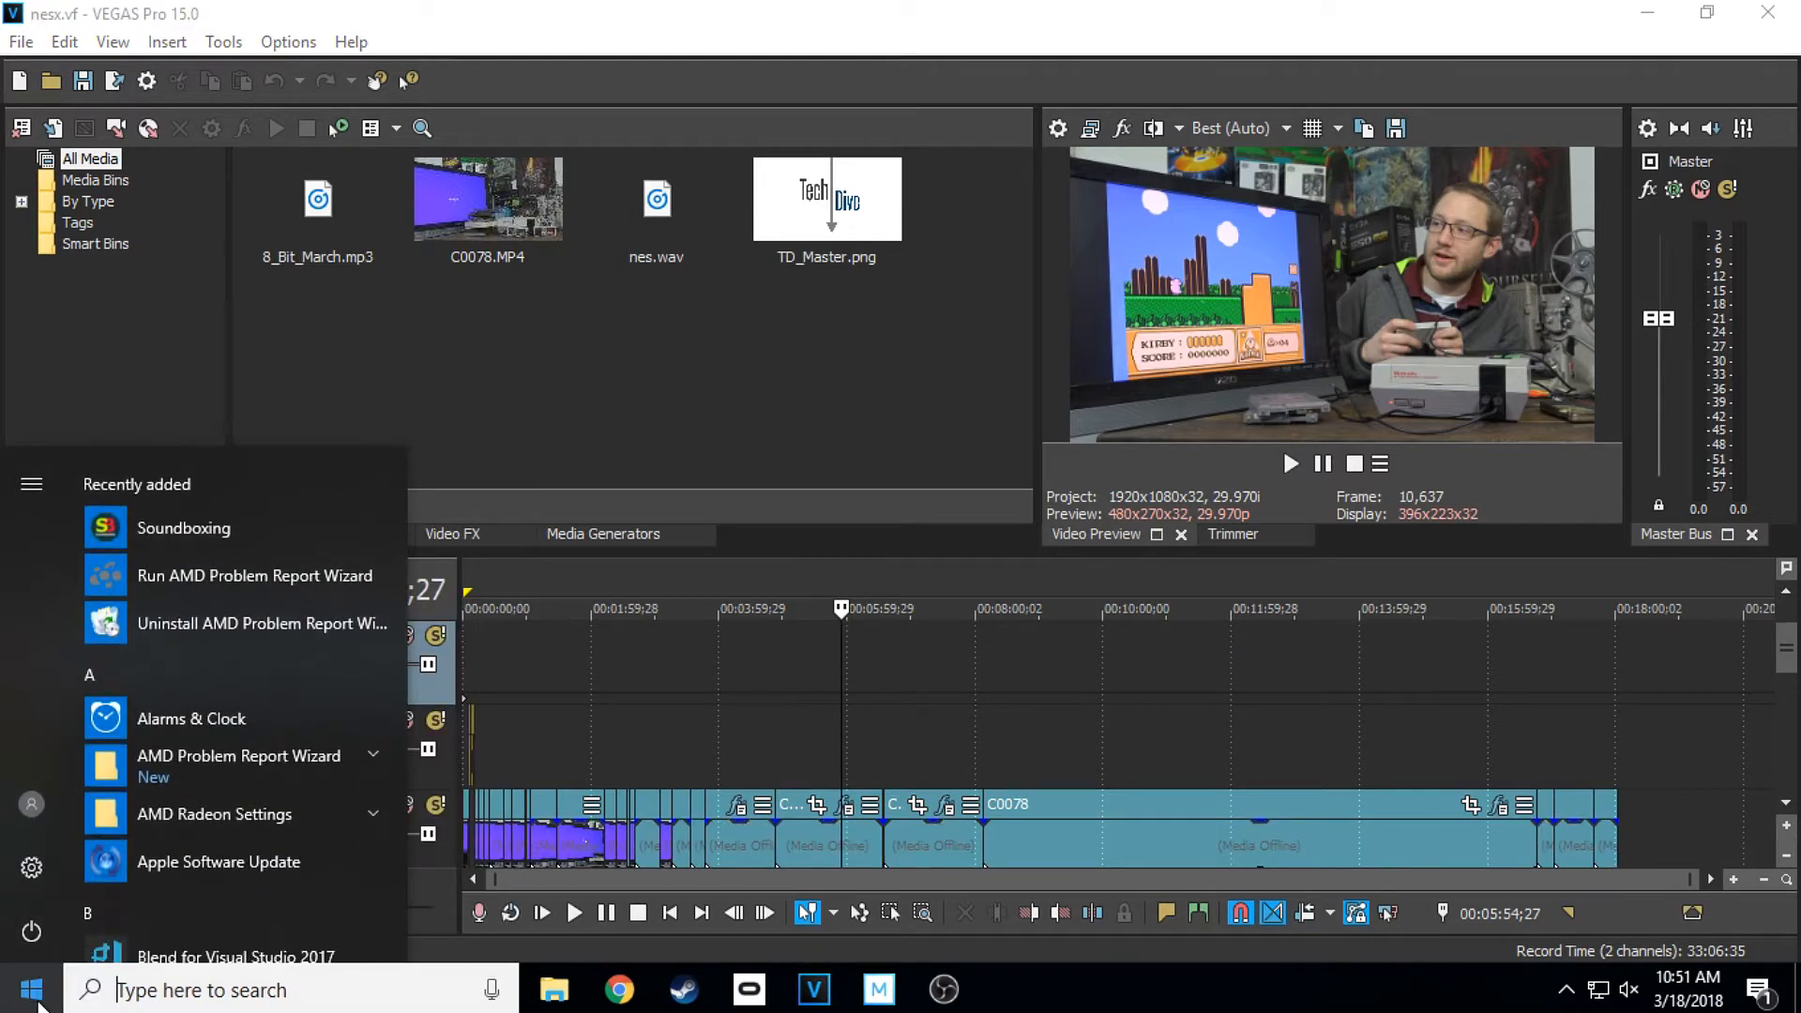
type("add remove")
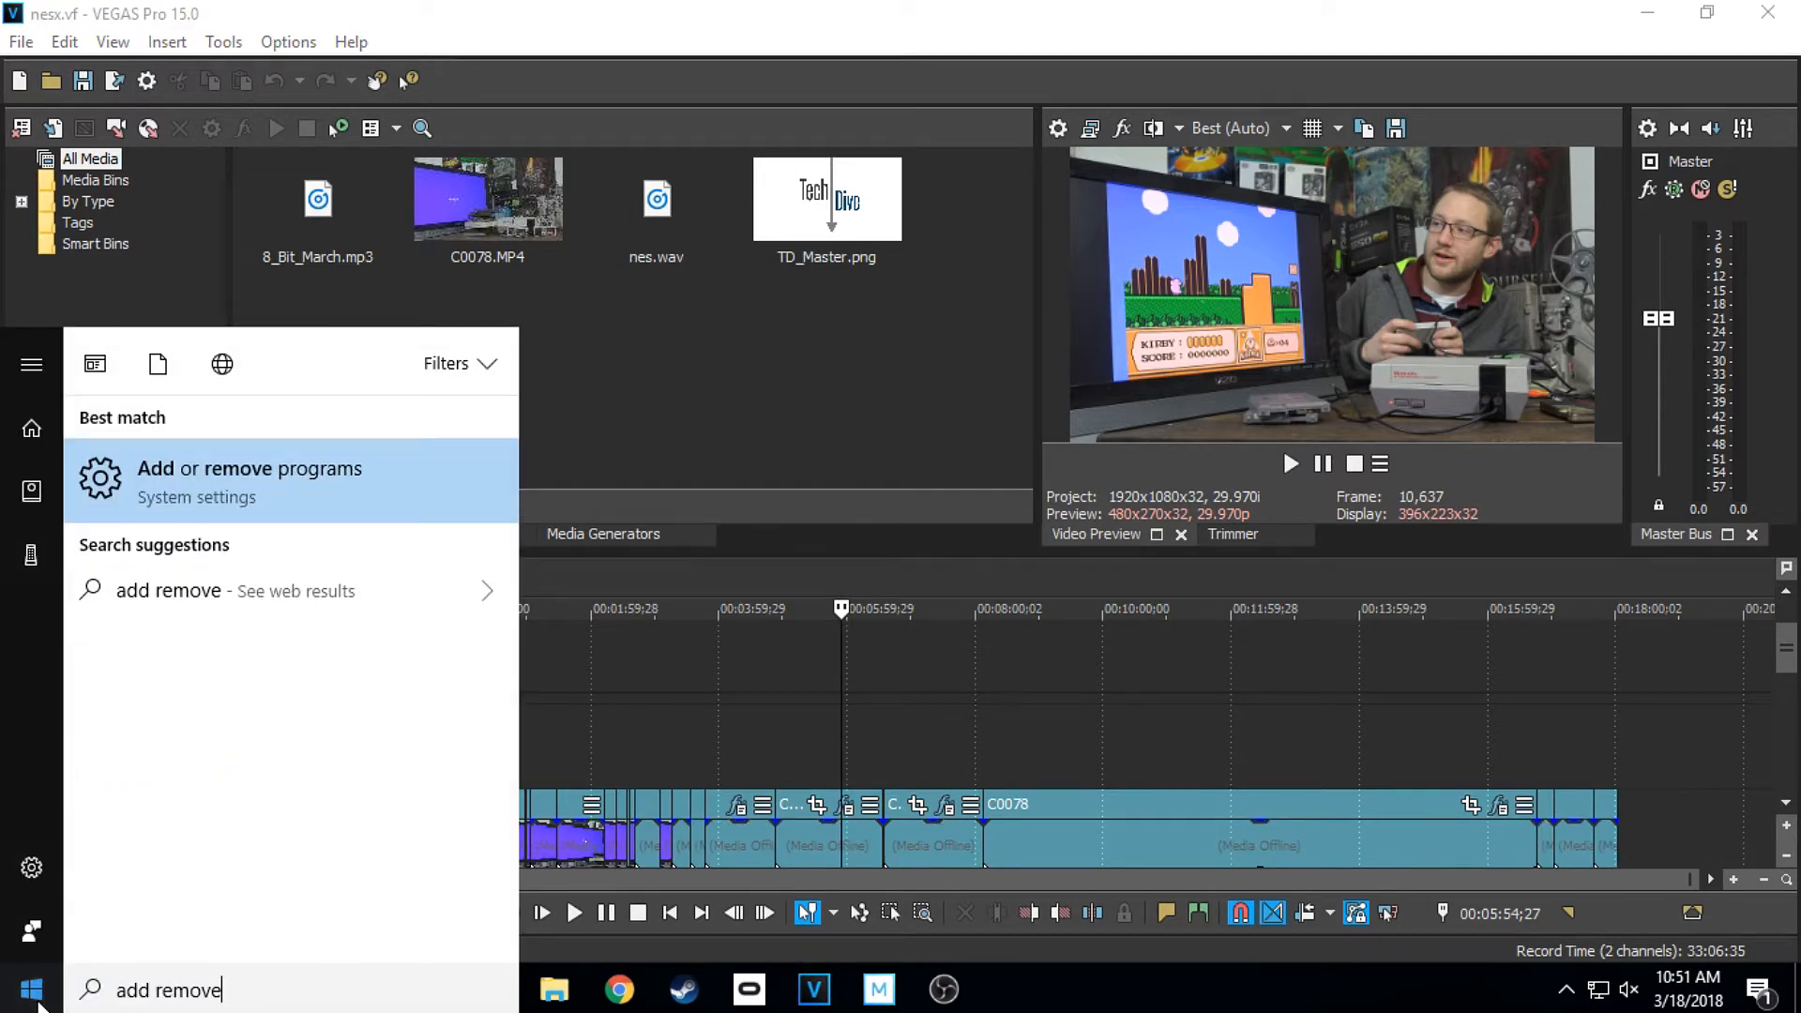
key("Return")
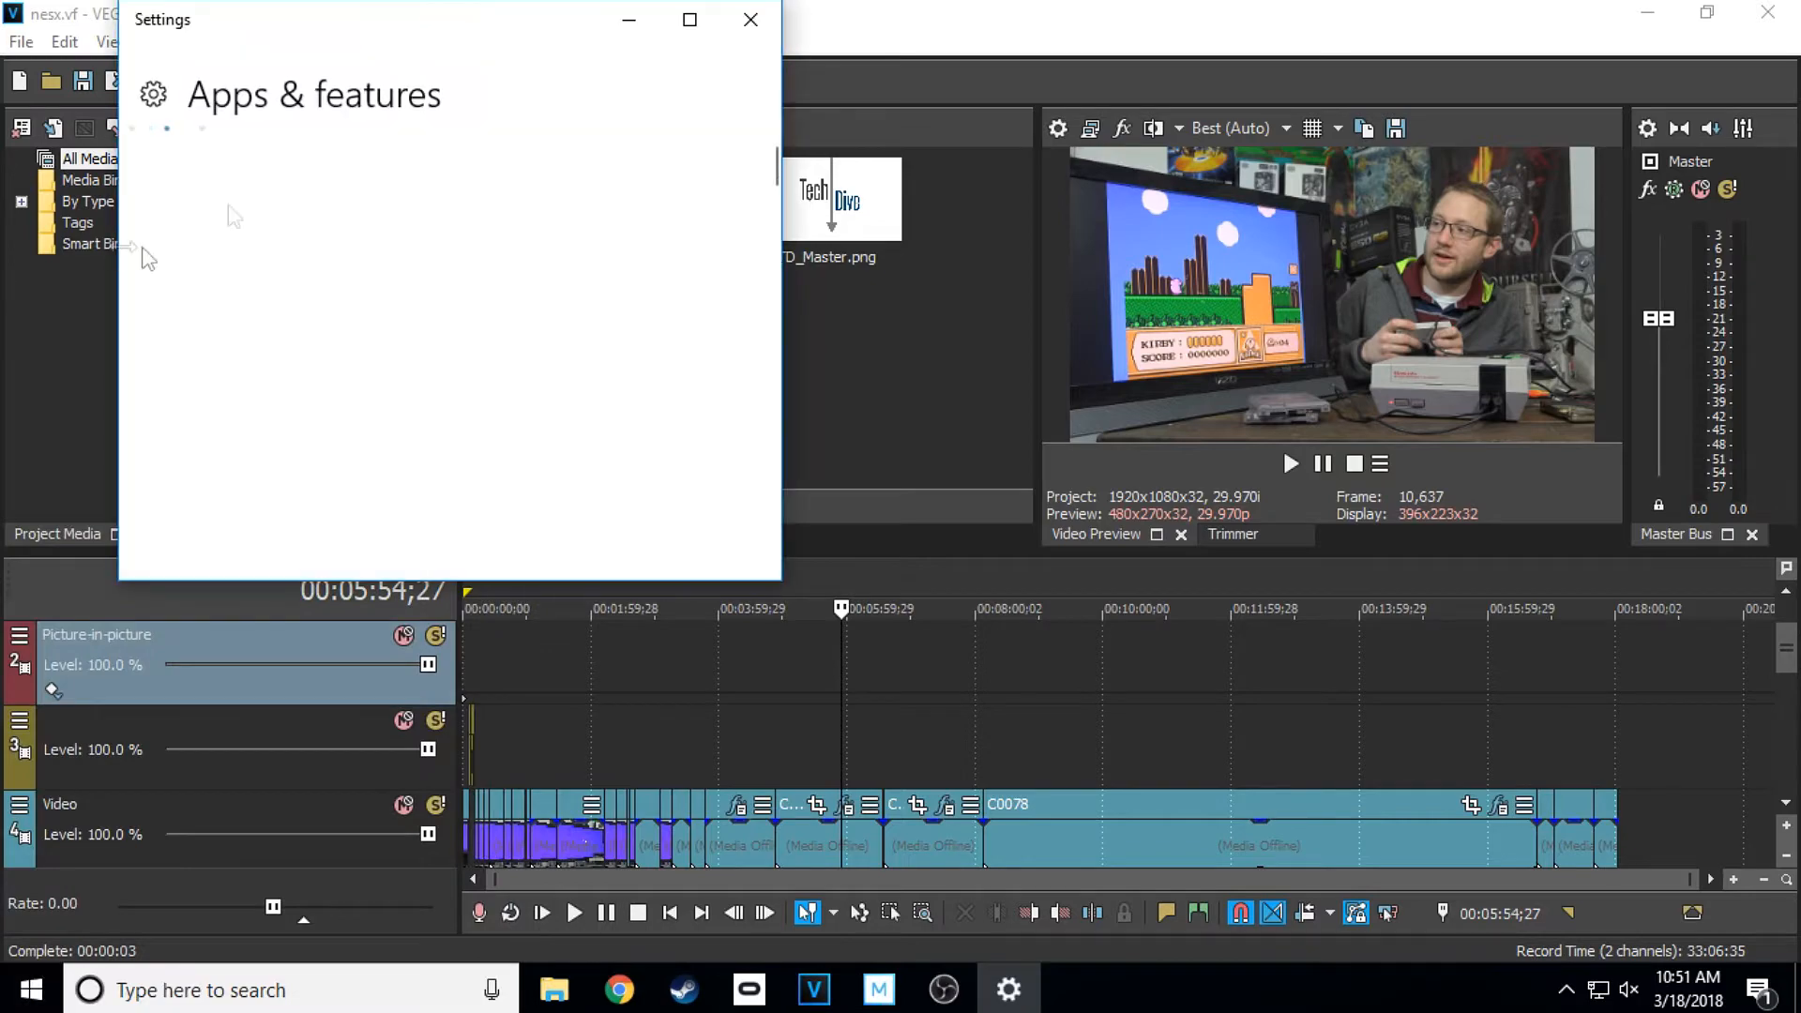
Find VEGAS Pro 15.0 in the installed apps list, show its version details, and close the Settings window
scroll(713, 216, "down", 15)
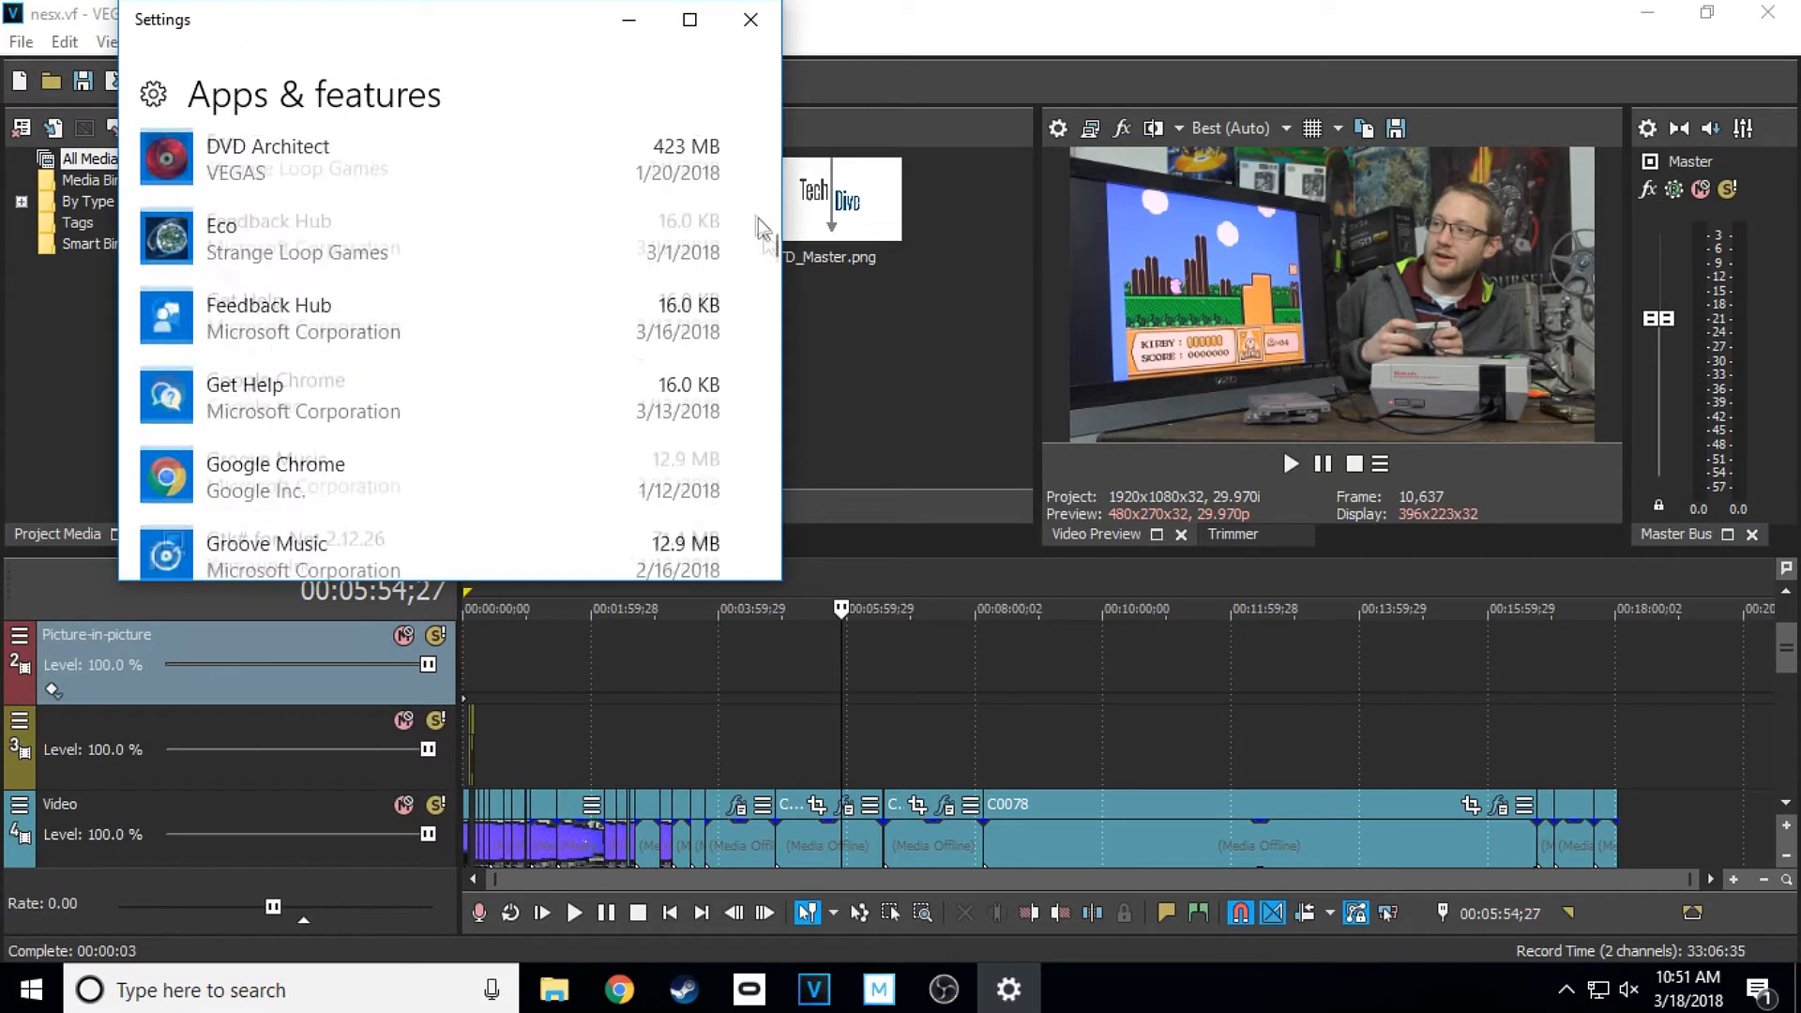
scroll(741, 309, "down", 15)
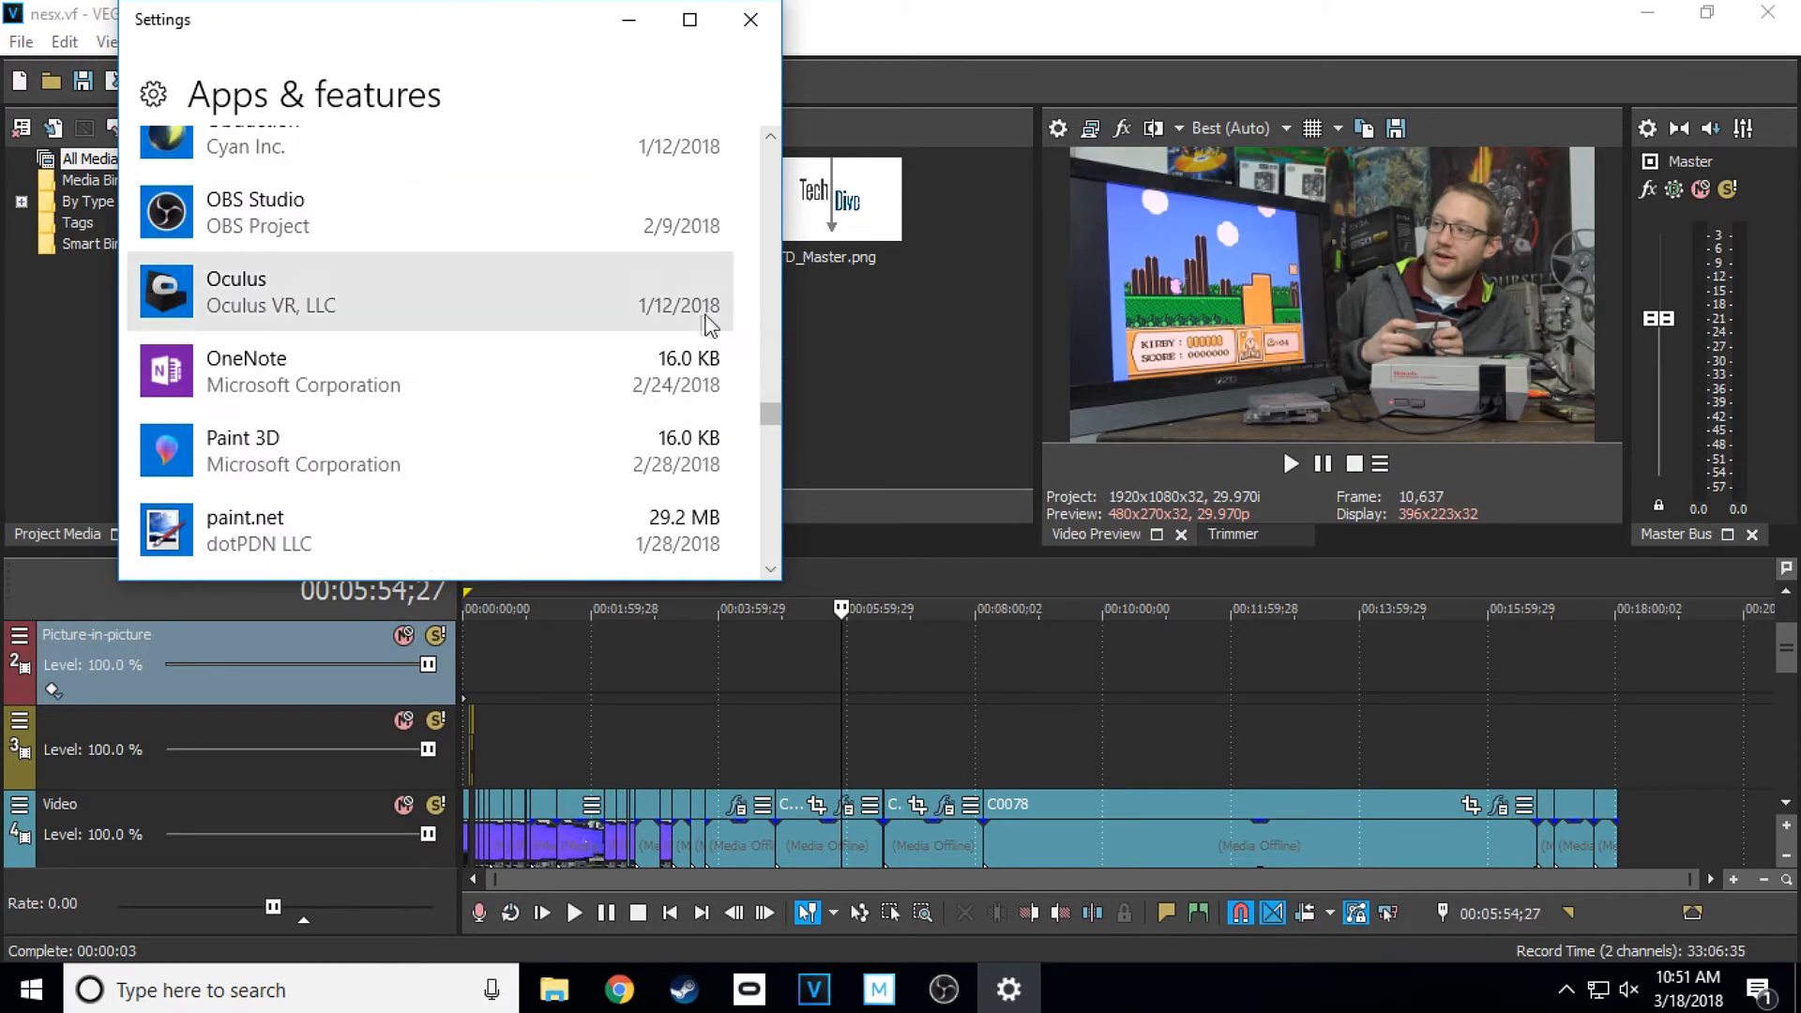
scroll(656, 333, "up", 5)
scroll(608, 355, "down", 8)
scroll(608, 356, "down", 3)
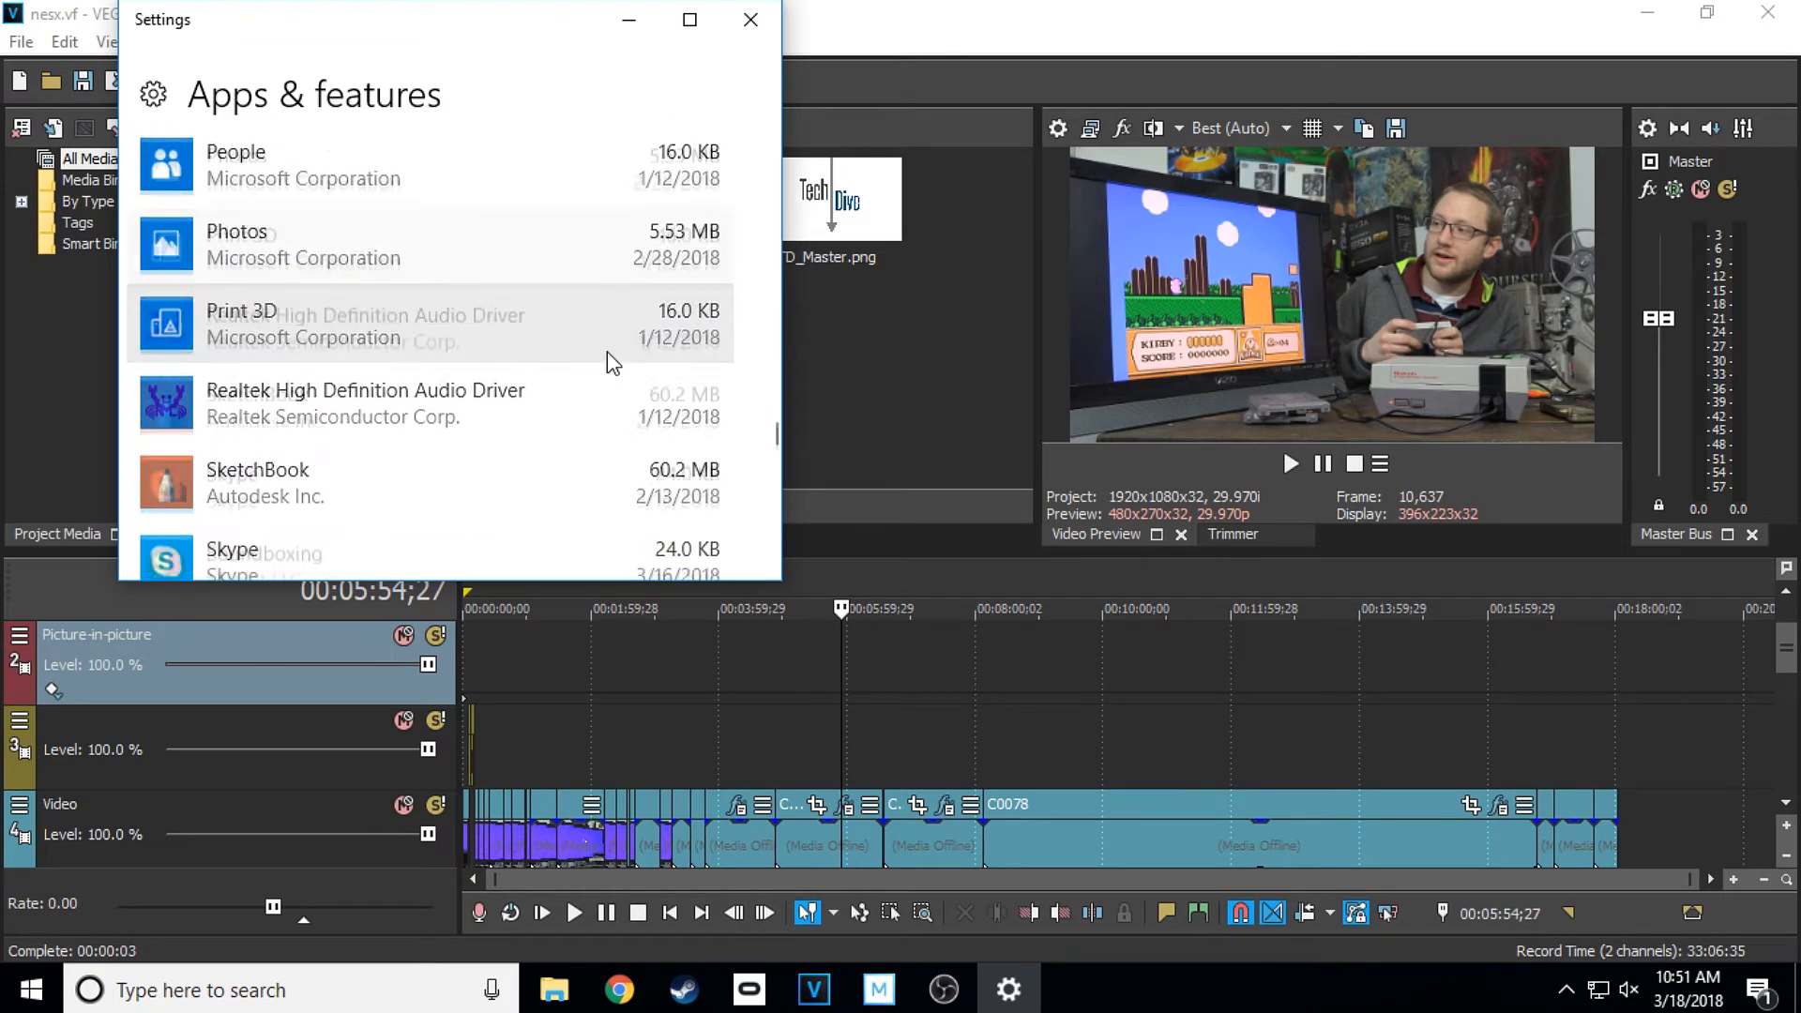
scroll(607, 354, "down", 3)
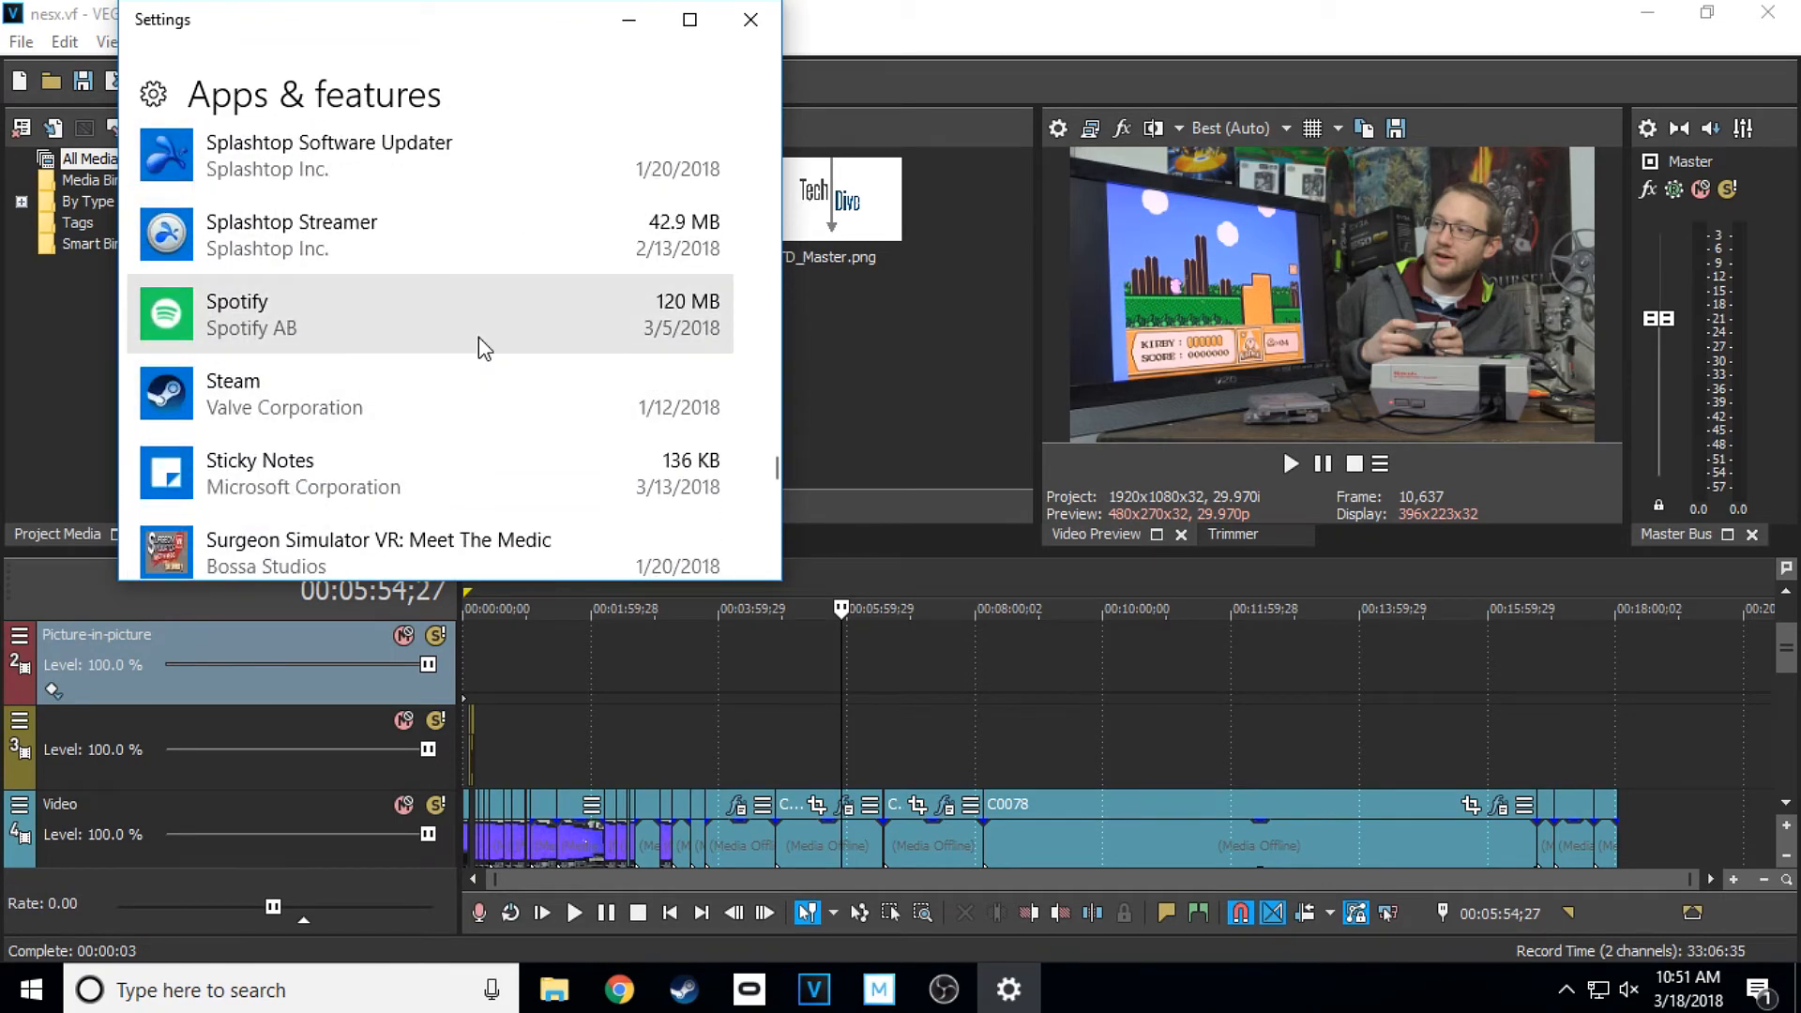
scroll(480, 340, "down", 1)
scroll(483, 342, "up", 3)
scroll(487, 350, "up", 5)
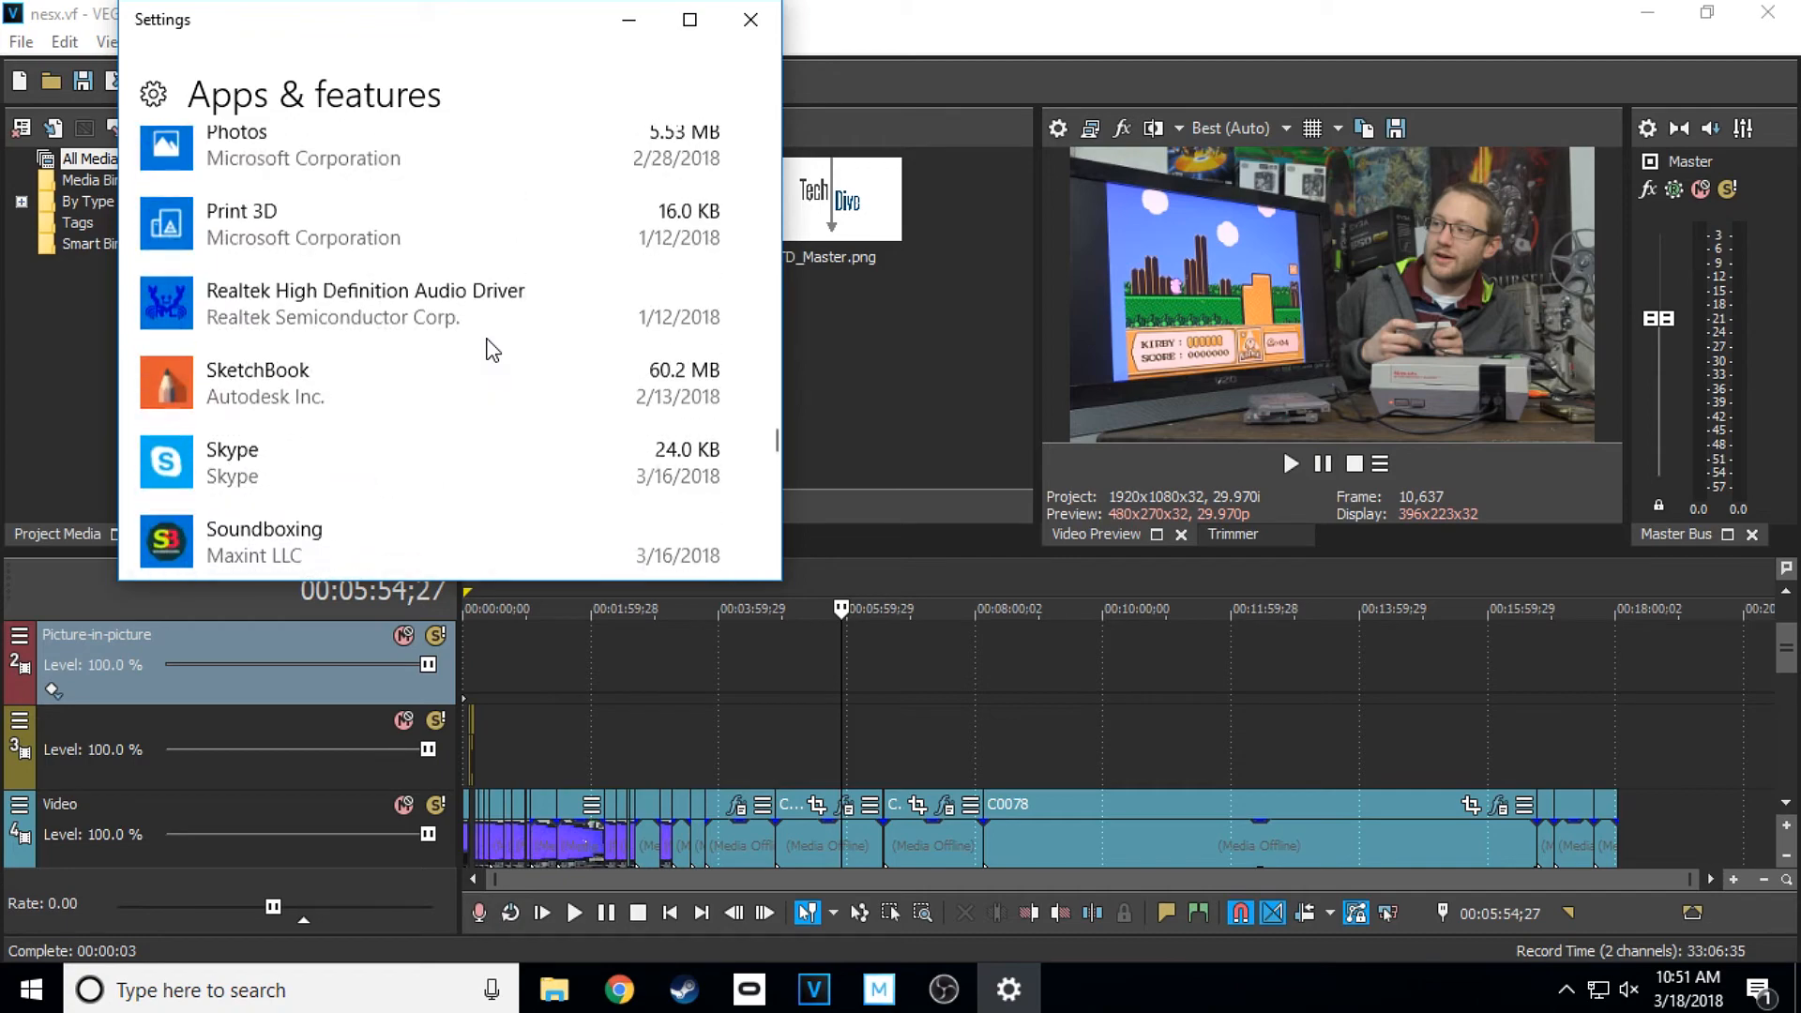
mouse_move(771, 439)
left_mouse_down()
mouse_move(779, 407)
mouse_move(780, 543)
mouse_move(774, 469)
left_mouse_up()
scroll(491, 465, "down", 3)
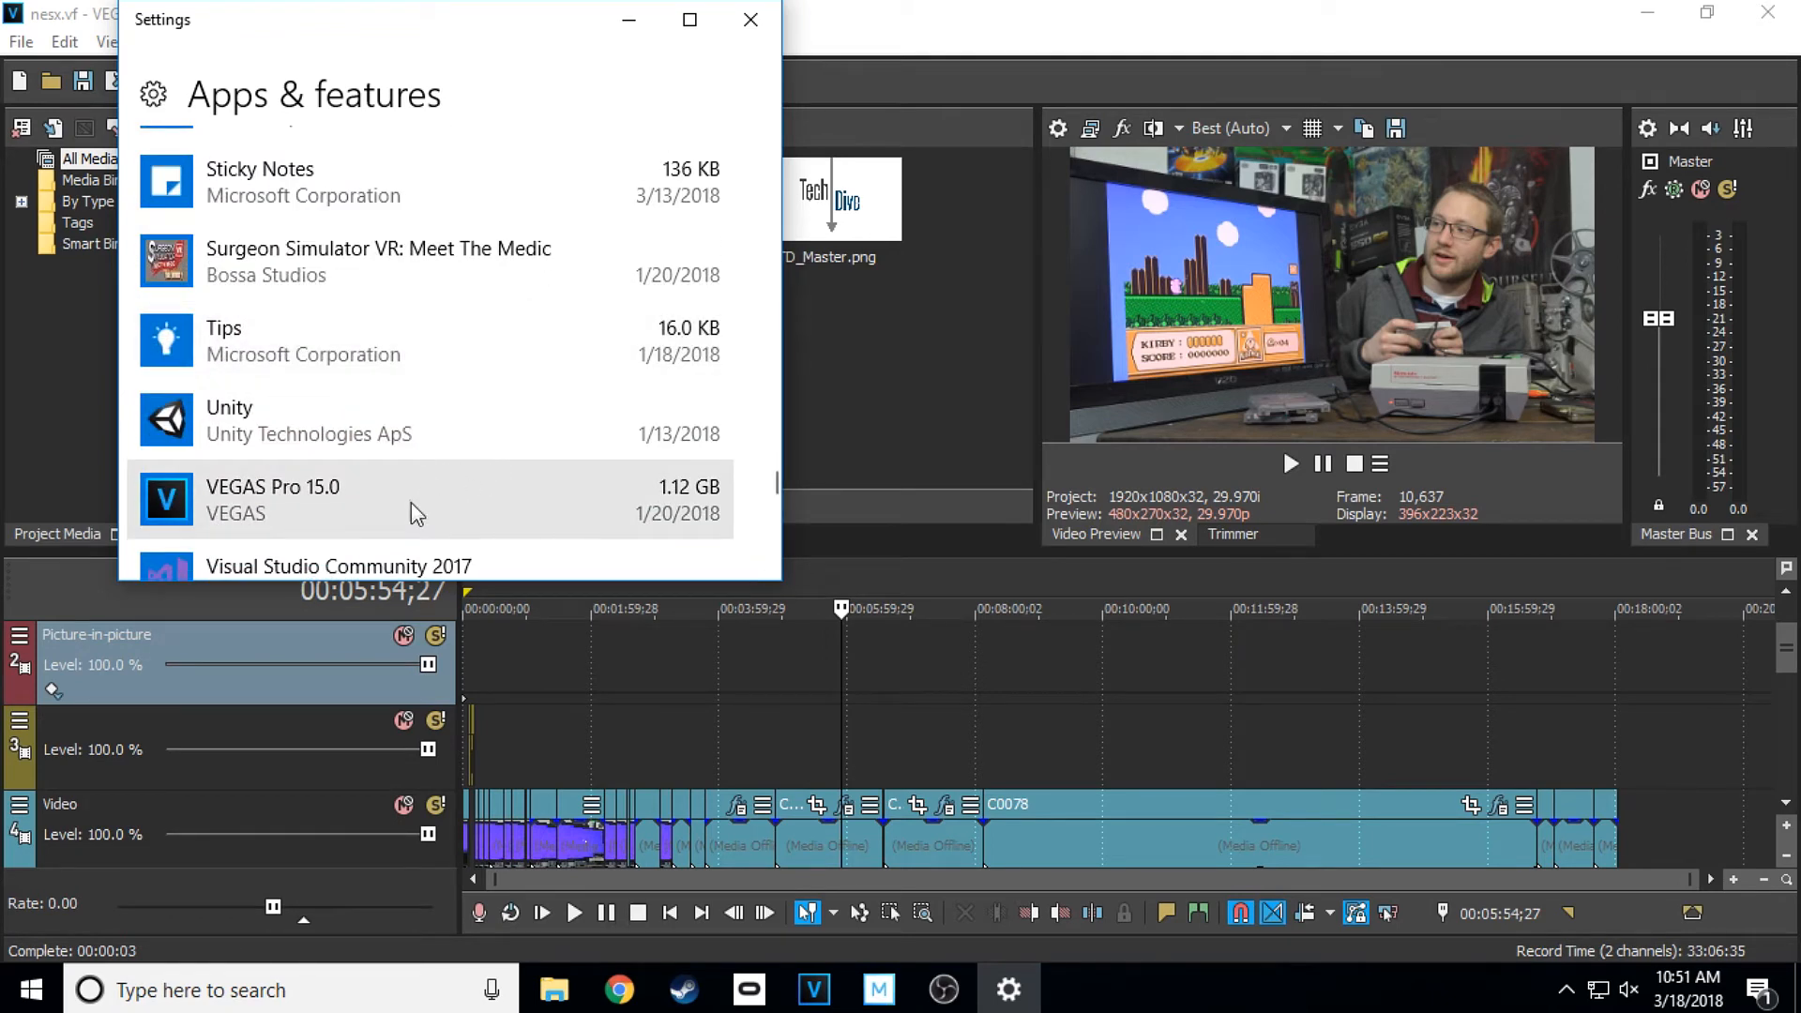
left_click(410, 503)
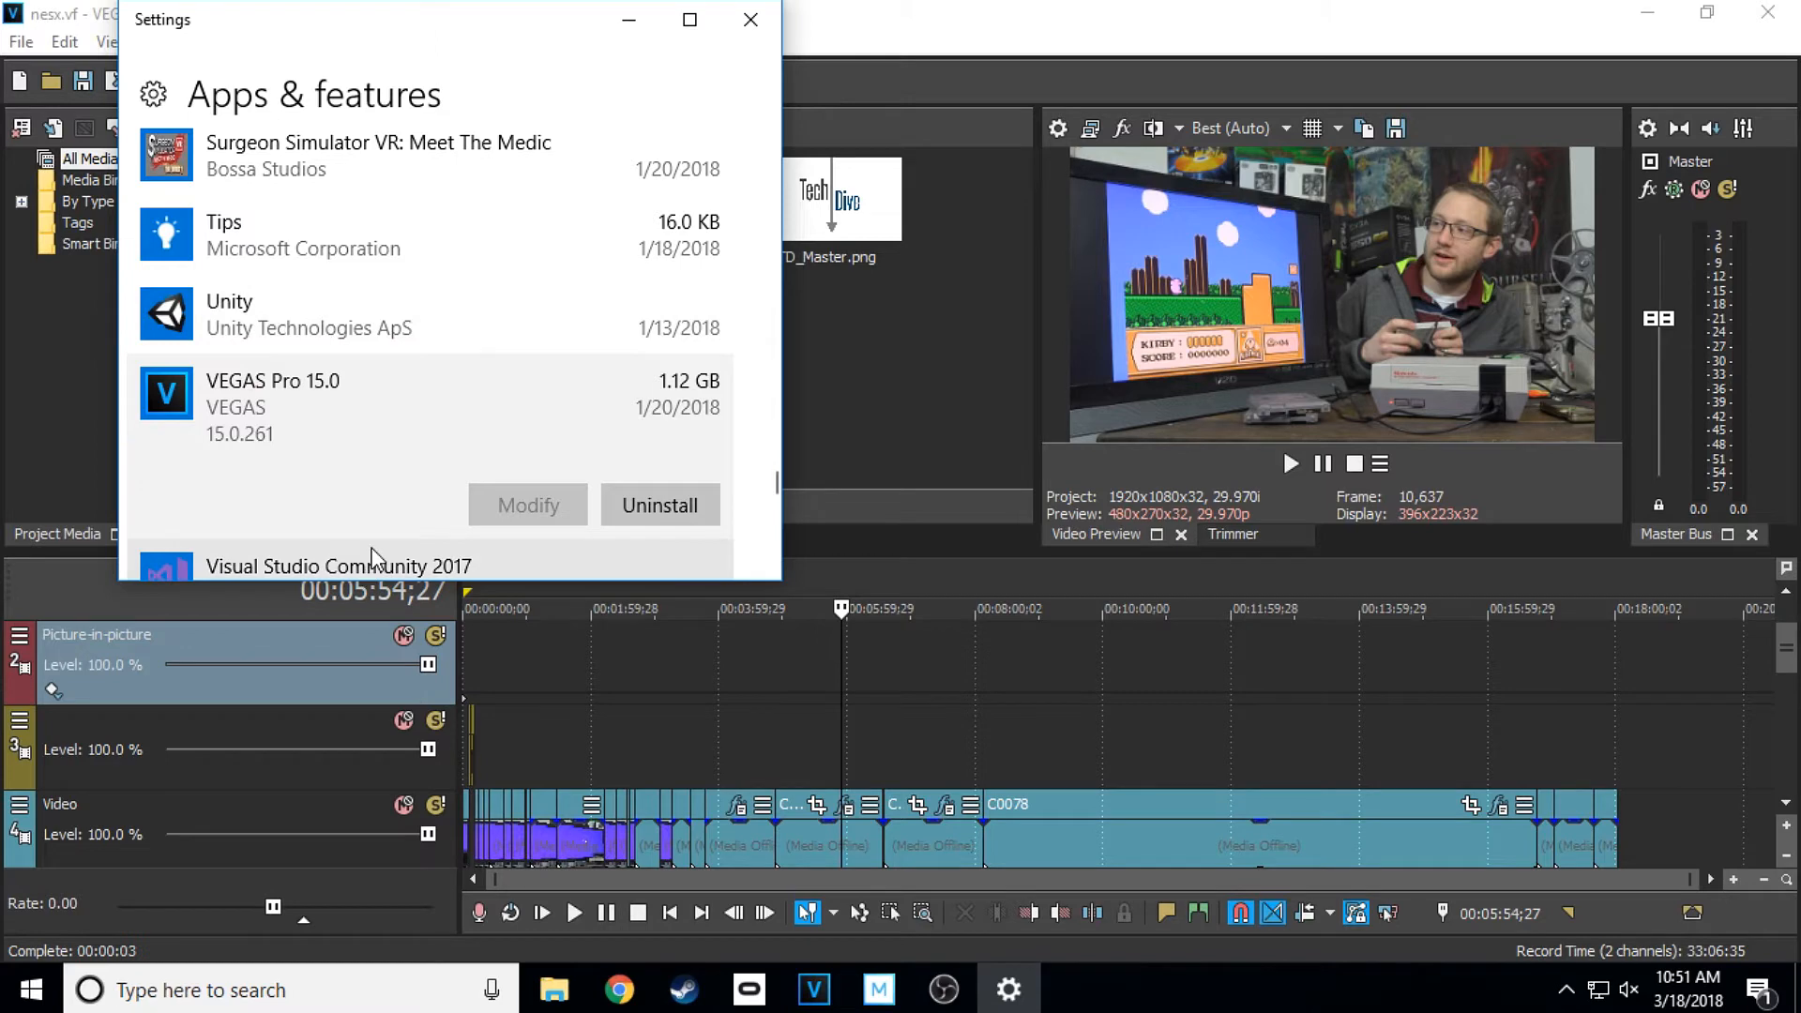
left_click(746, 30)
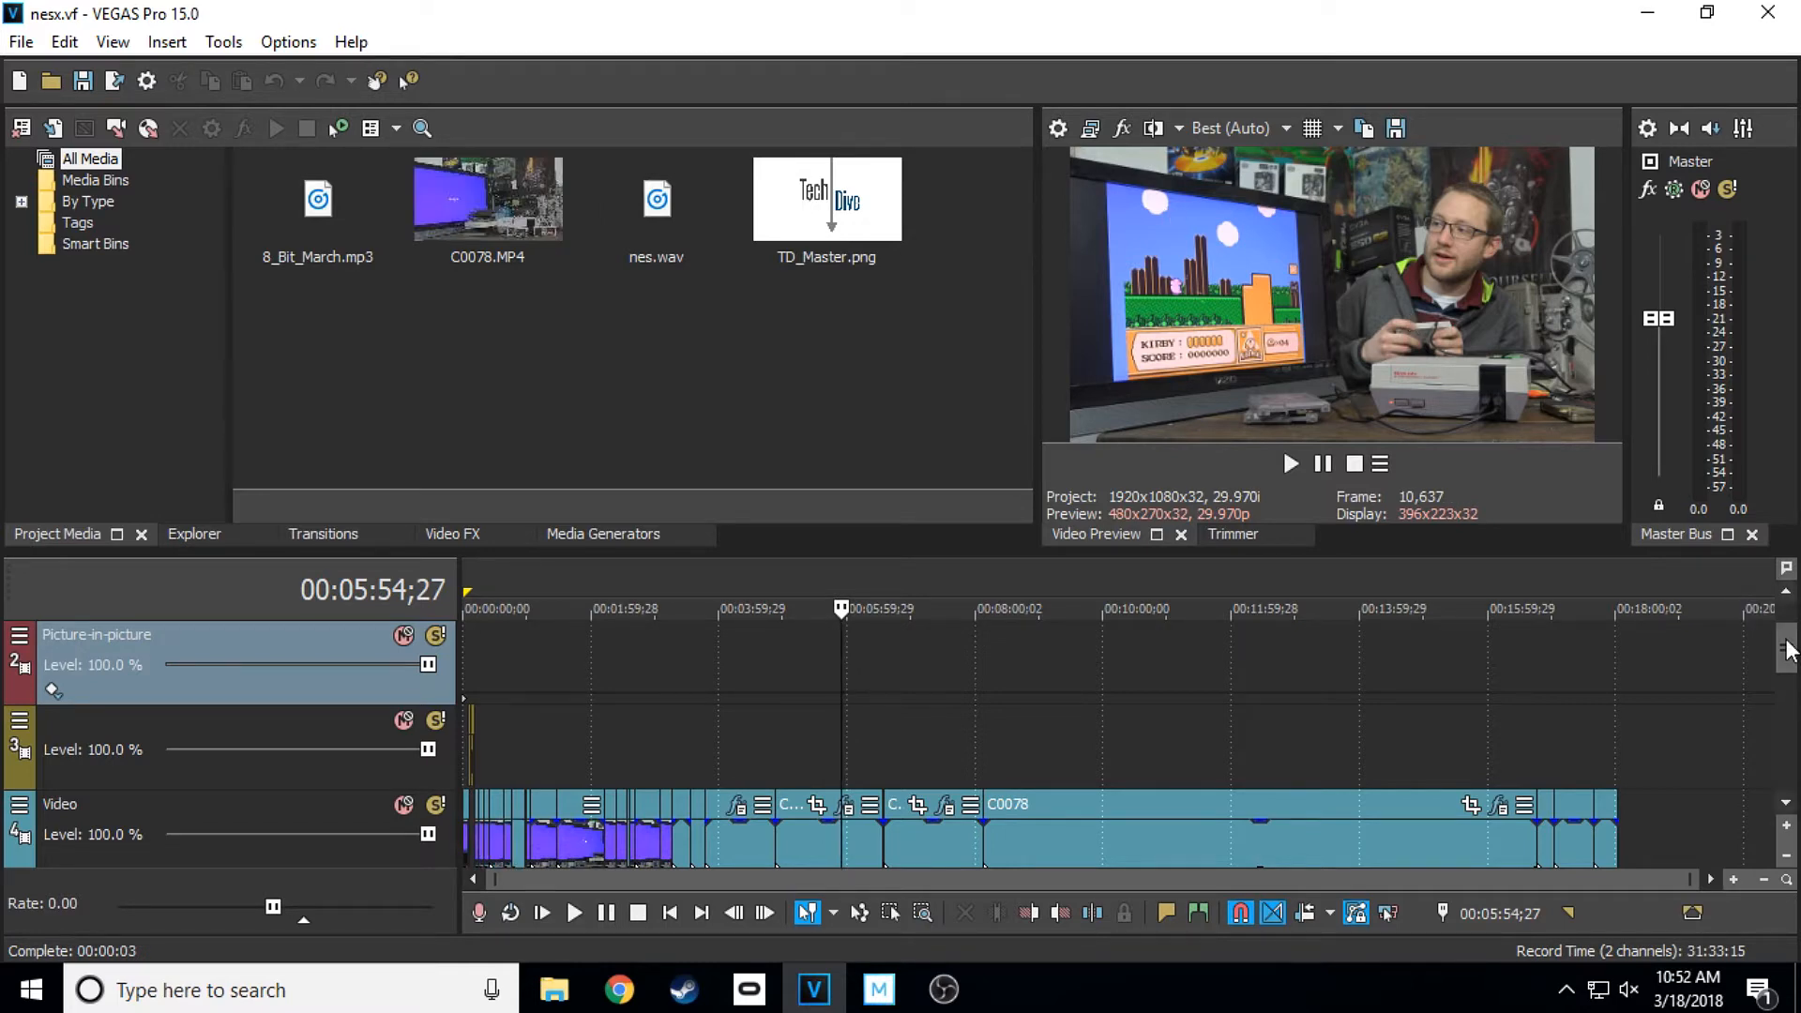
Review the nesx.vf video and audio tracks in VEGAS Pro and compare them with the empty Movie Studio project
scroll(1786, 647, "down", 1)
scroll(1787, 647, "up", 1)
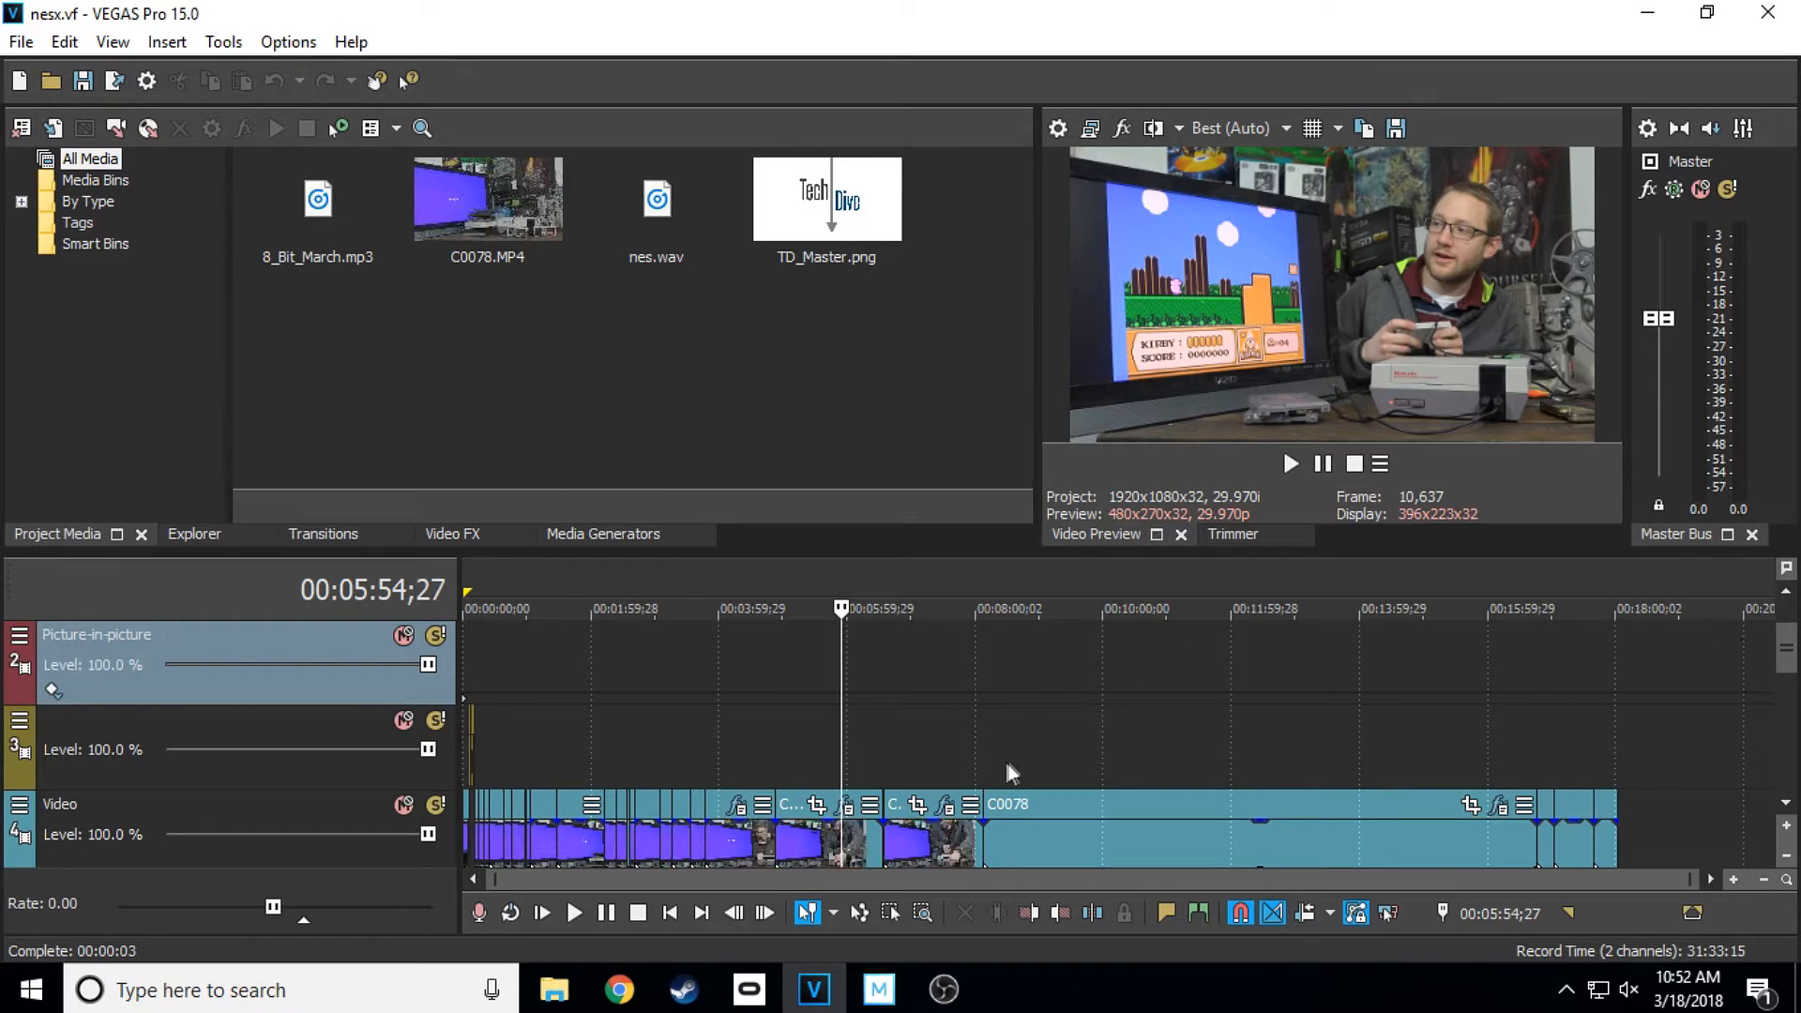
left_click_drag(1785, 648, 1776, 674)
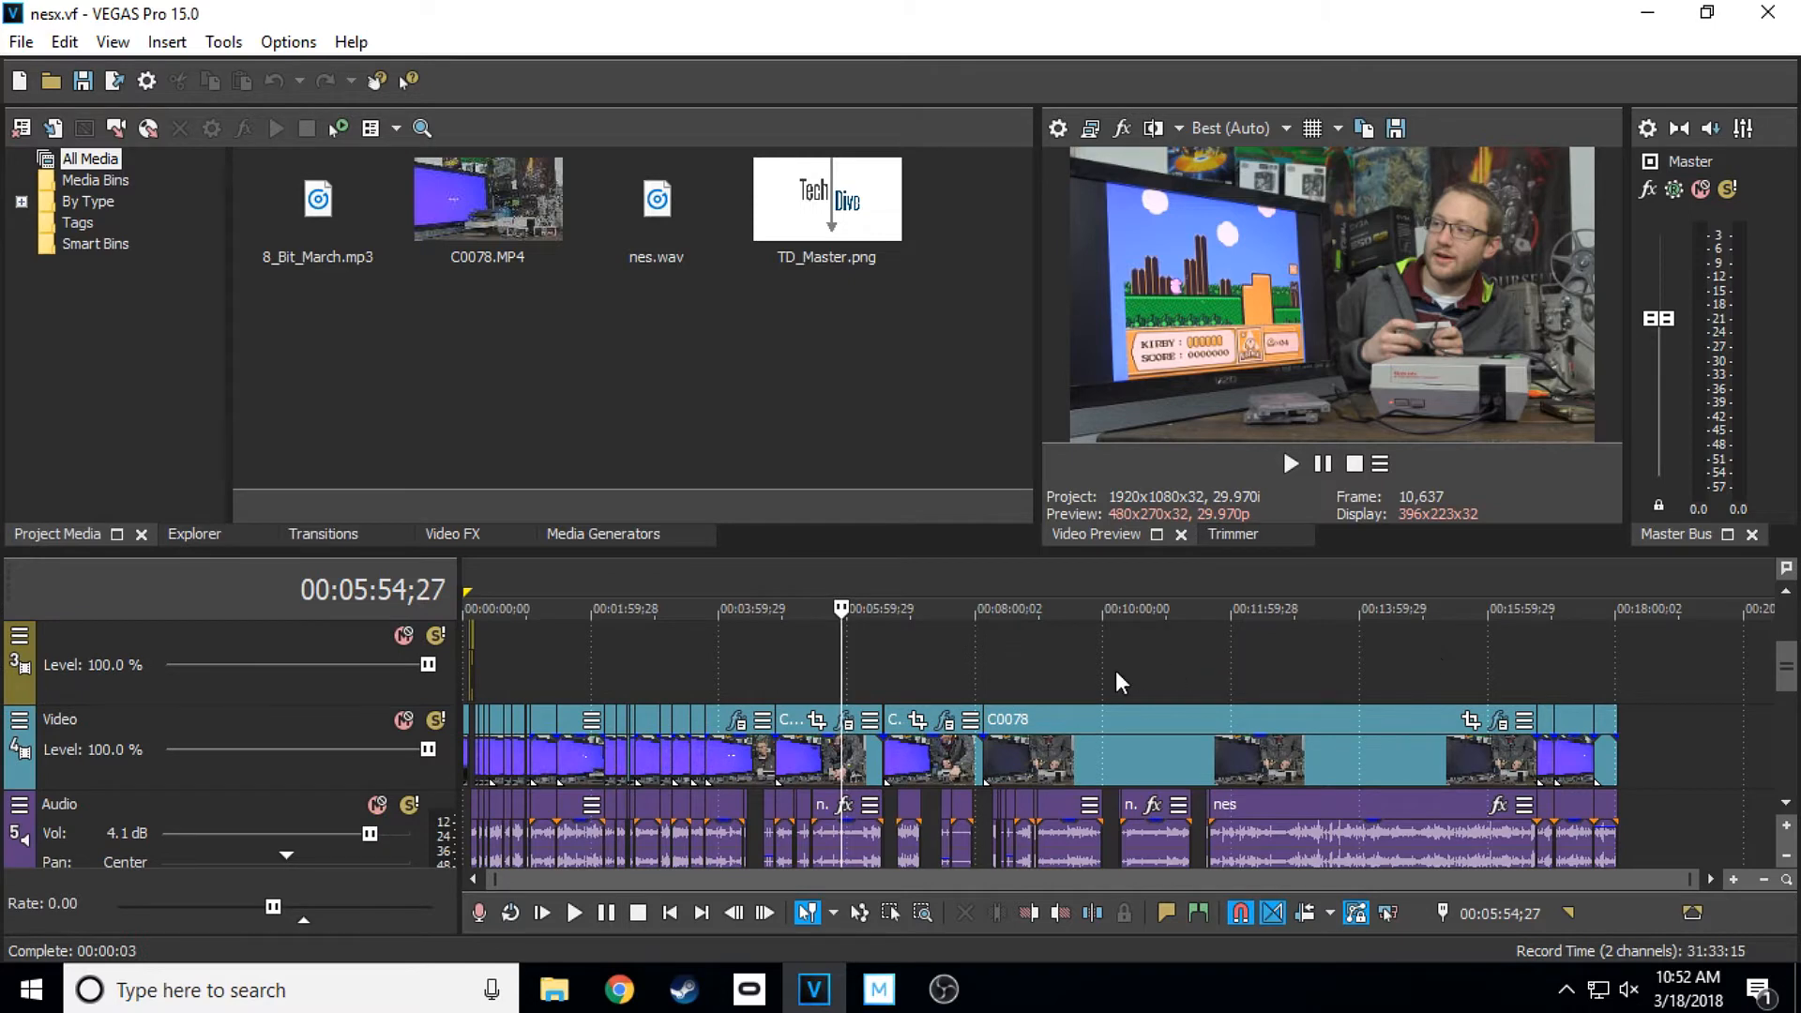
mouse_move(882, 999)
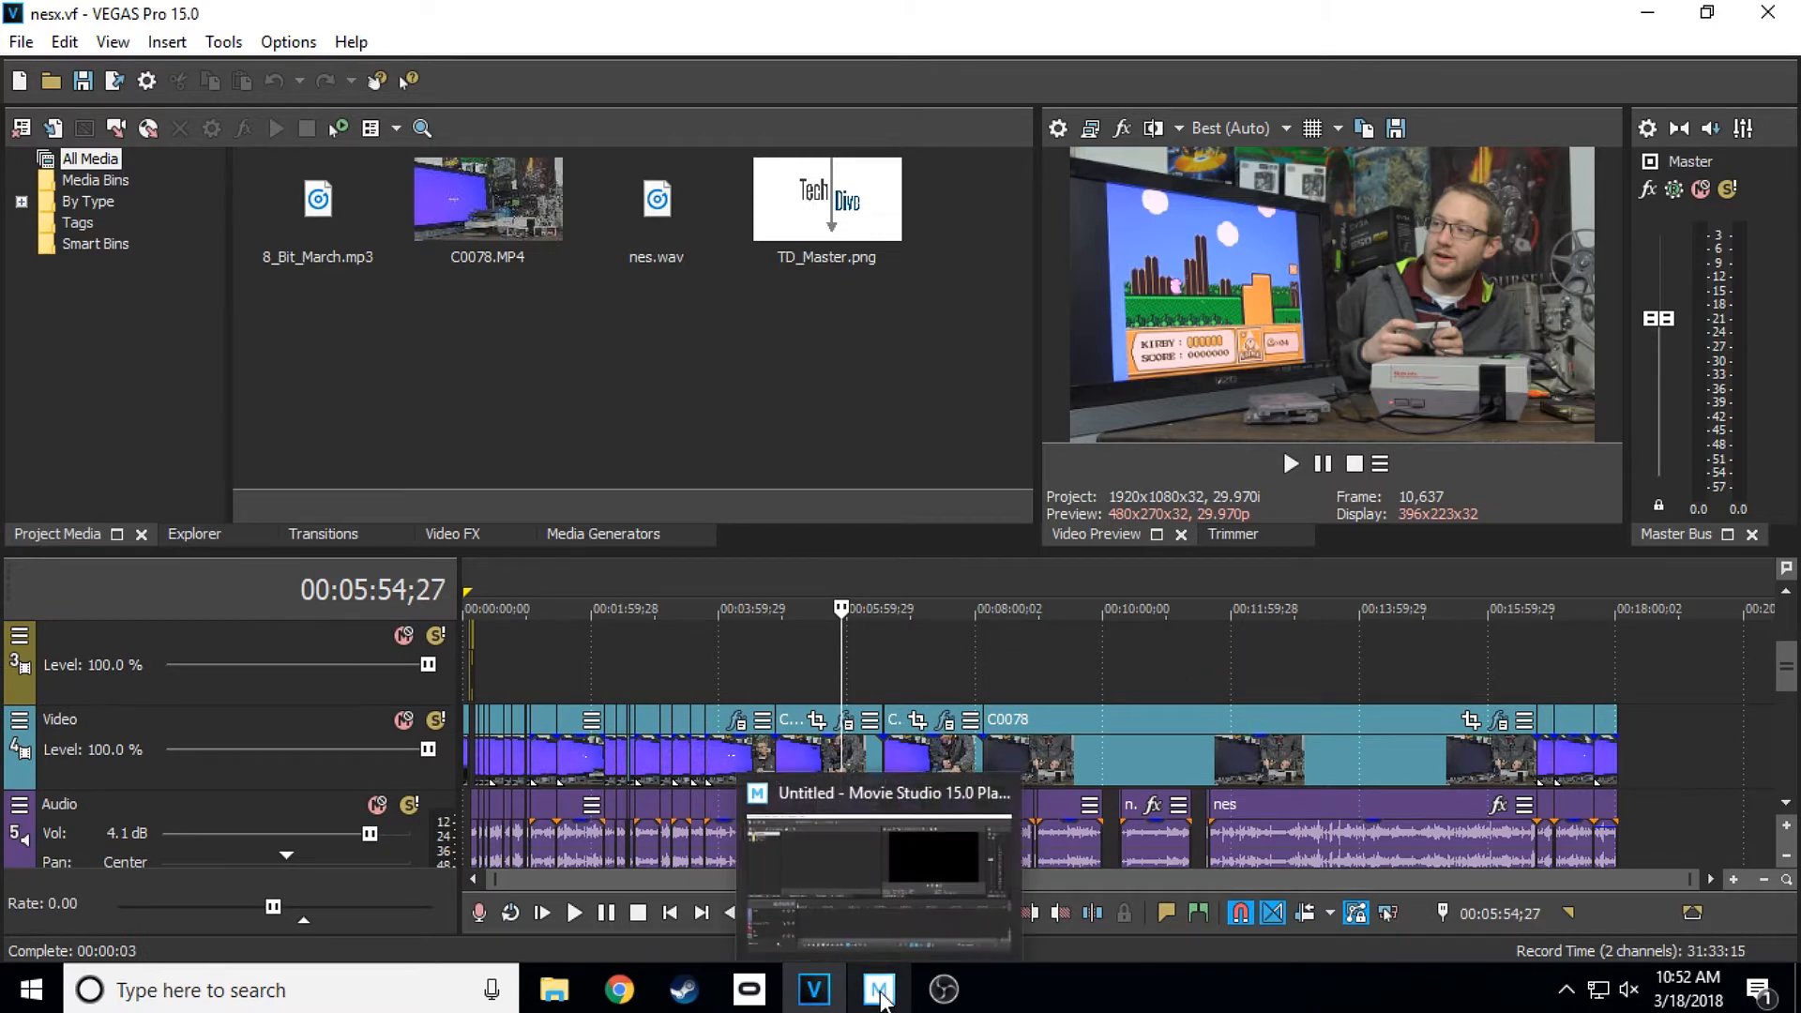
left_click(882, 999)
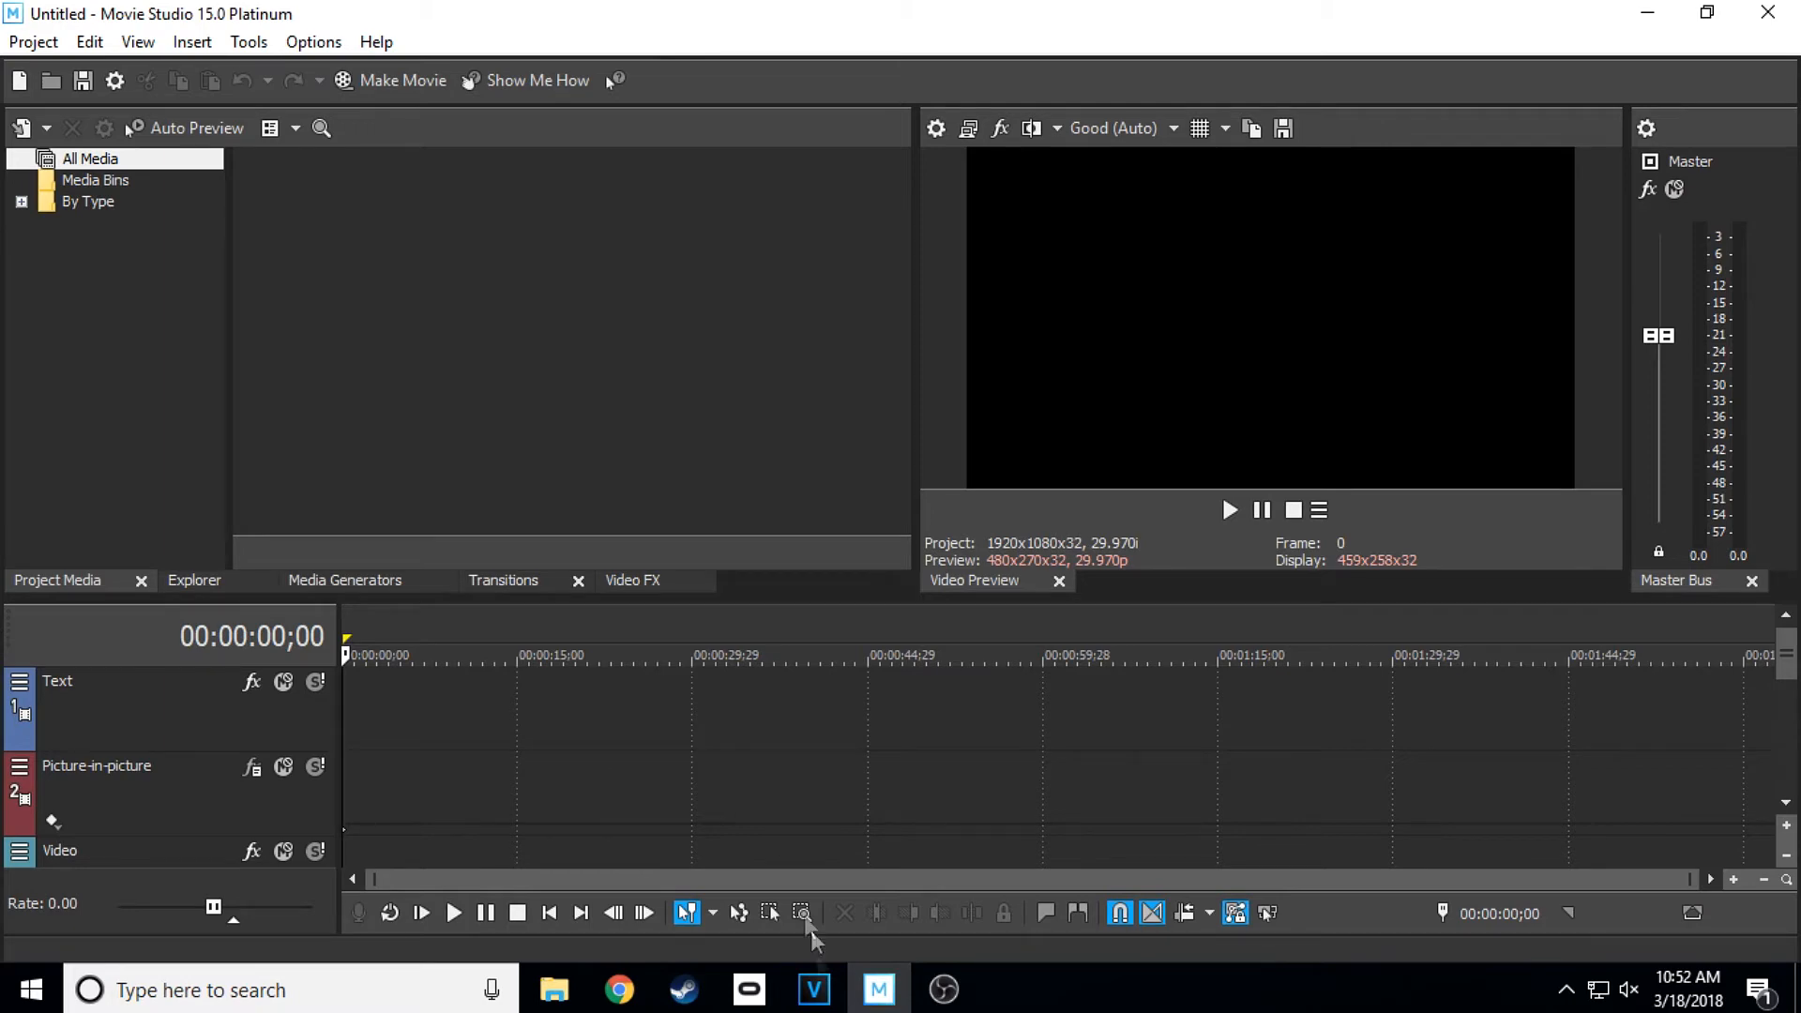
left_click(813, 989)
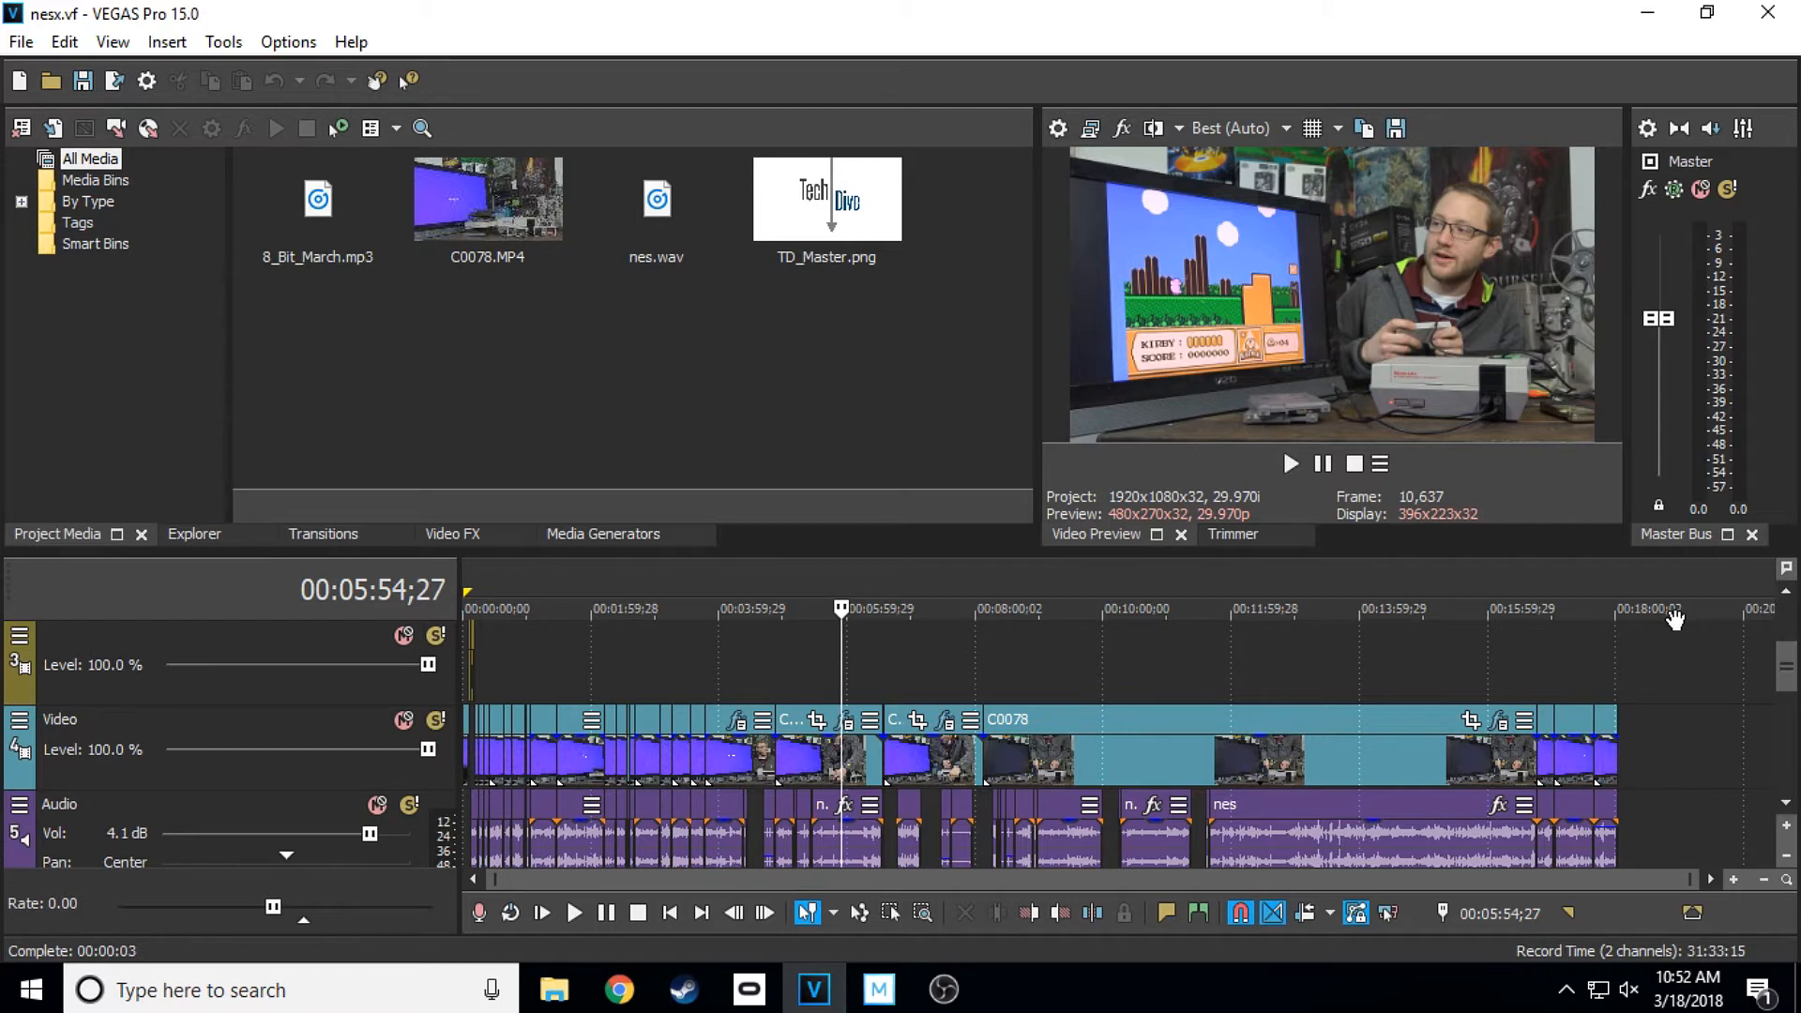
left_click(880, 990)
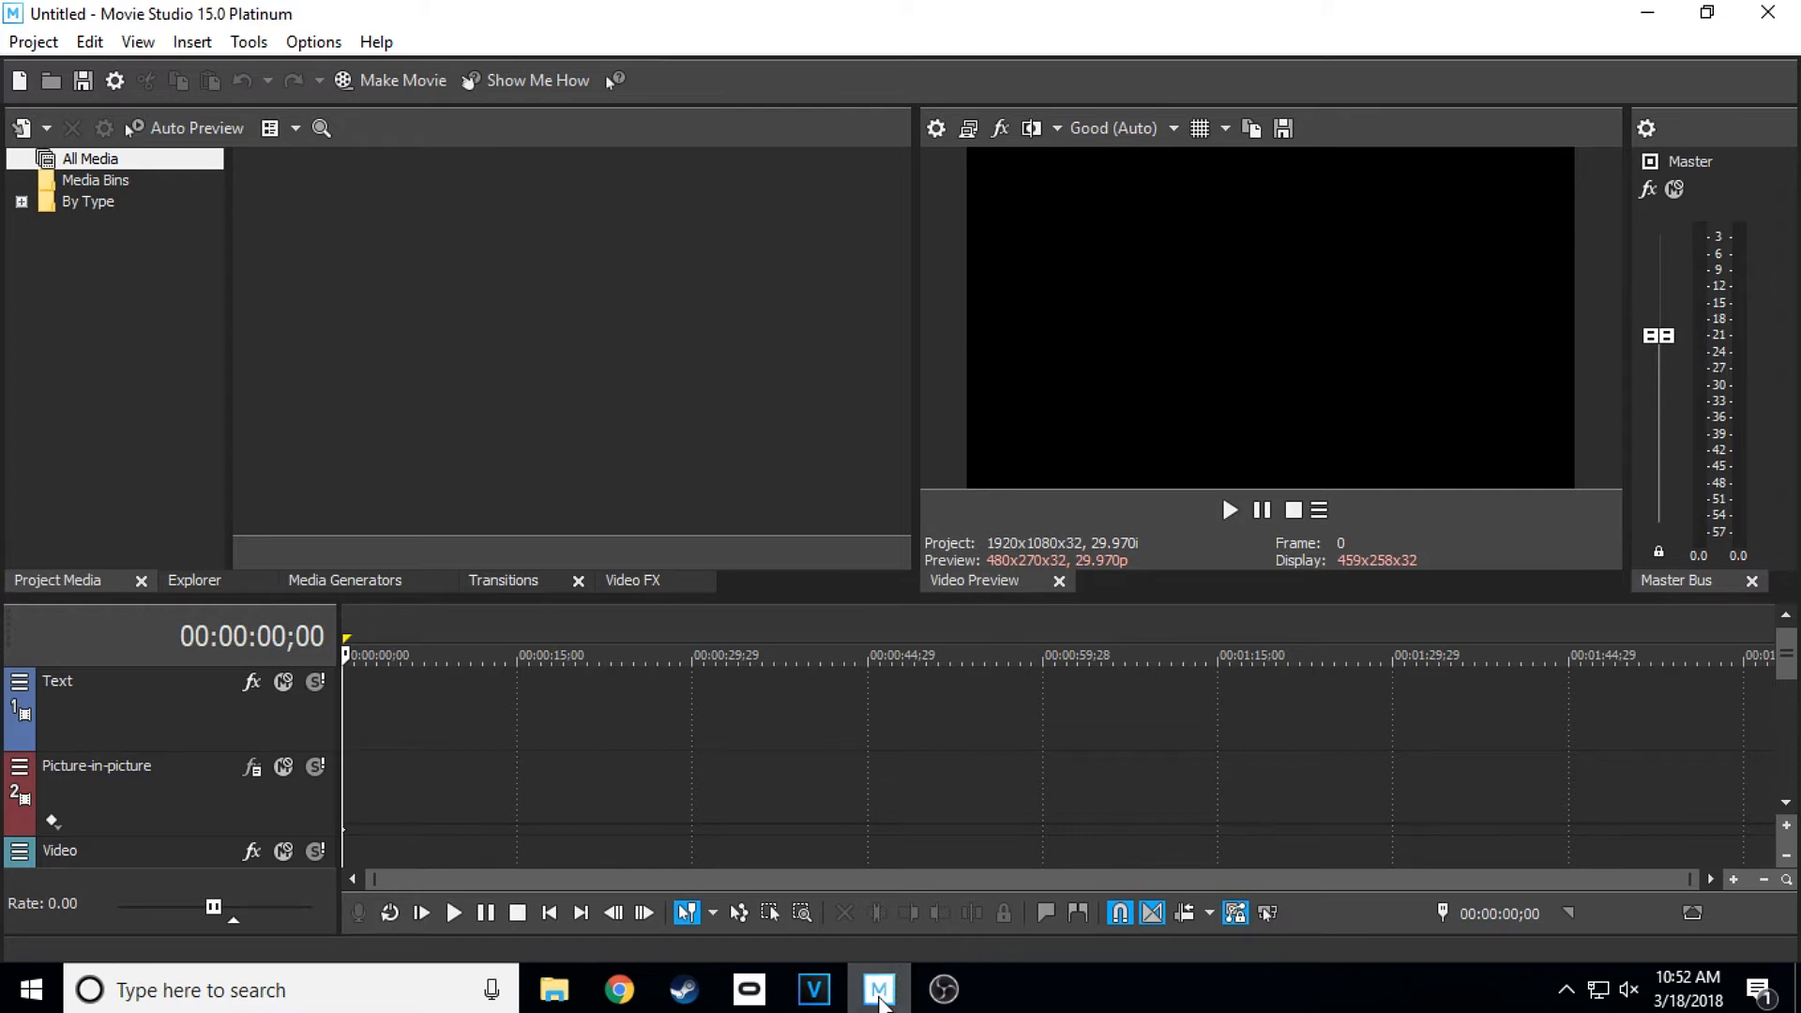
Switch to VEGAS Pro, view its Video, Audio and Music tracks, and check them against Movie Studio's default track layout
left_click(813, 989)
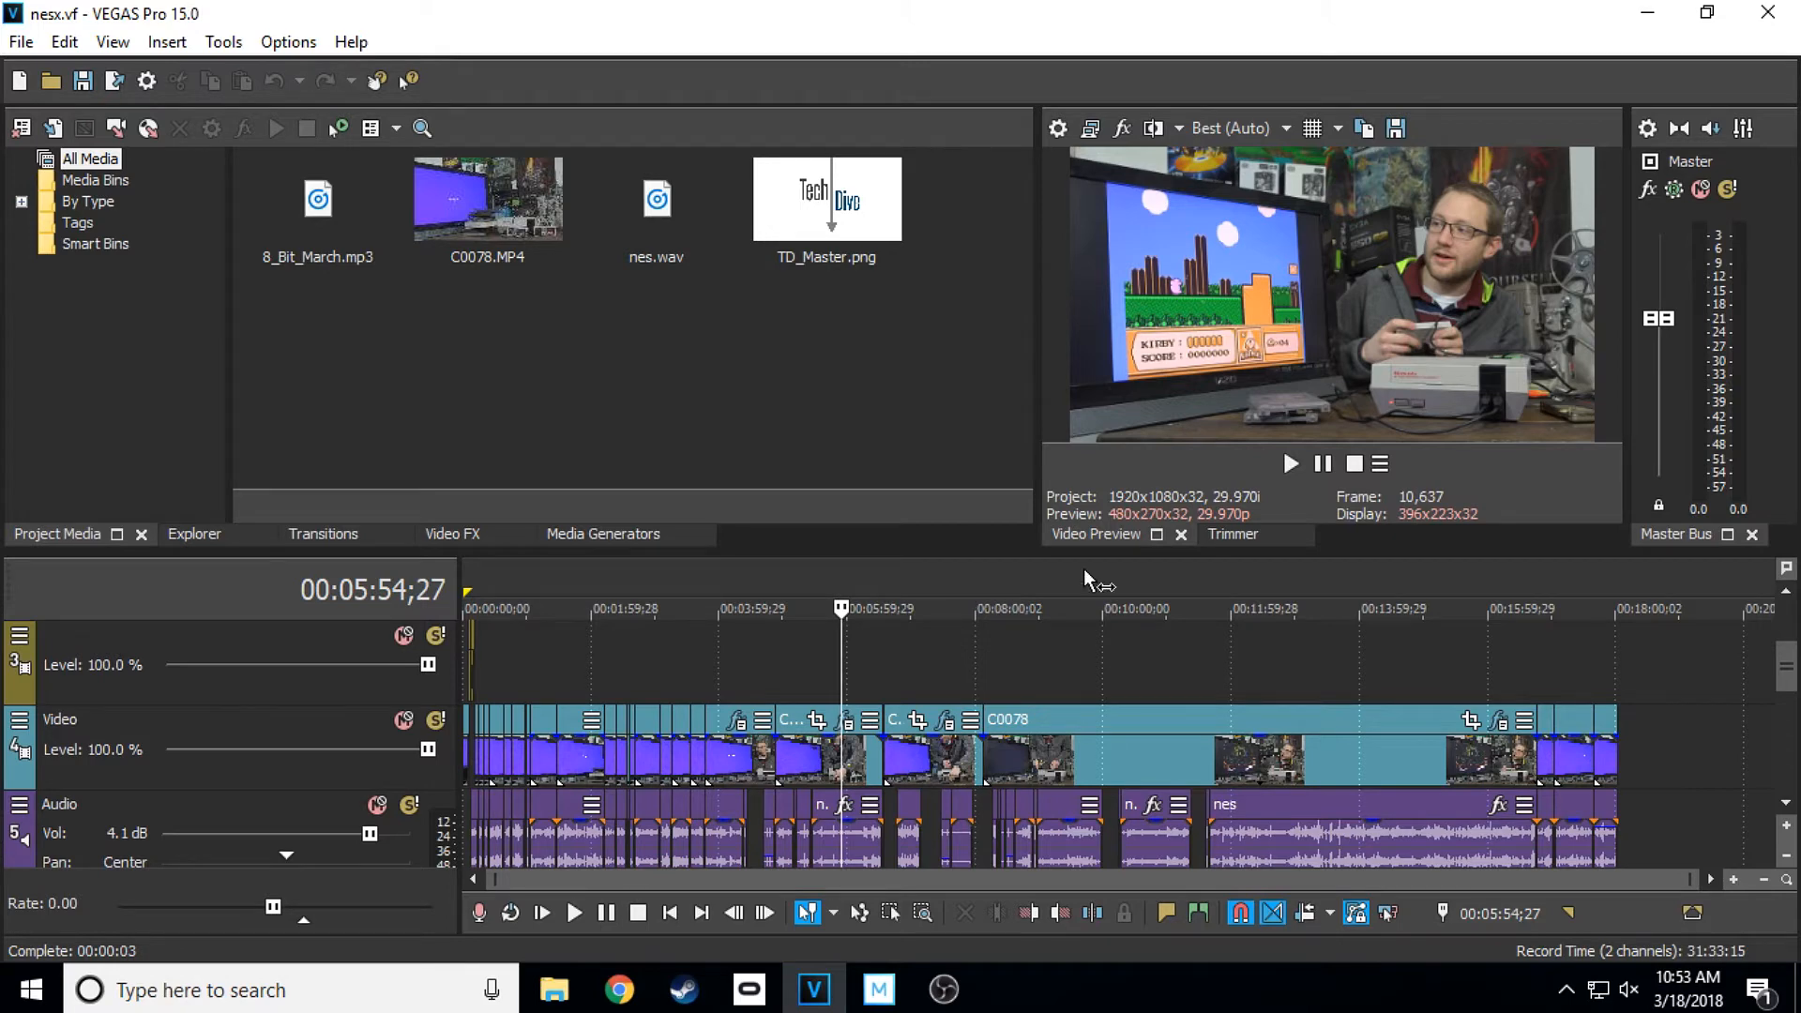
left_click_drag(1787, 678, 1791, 713)
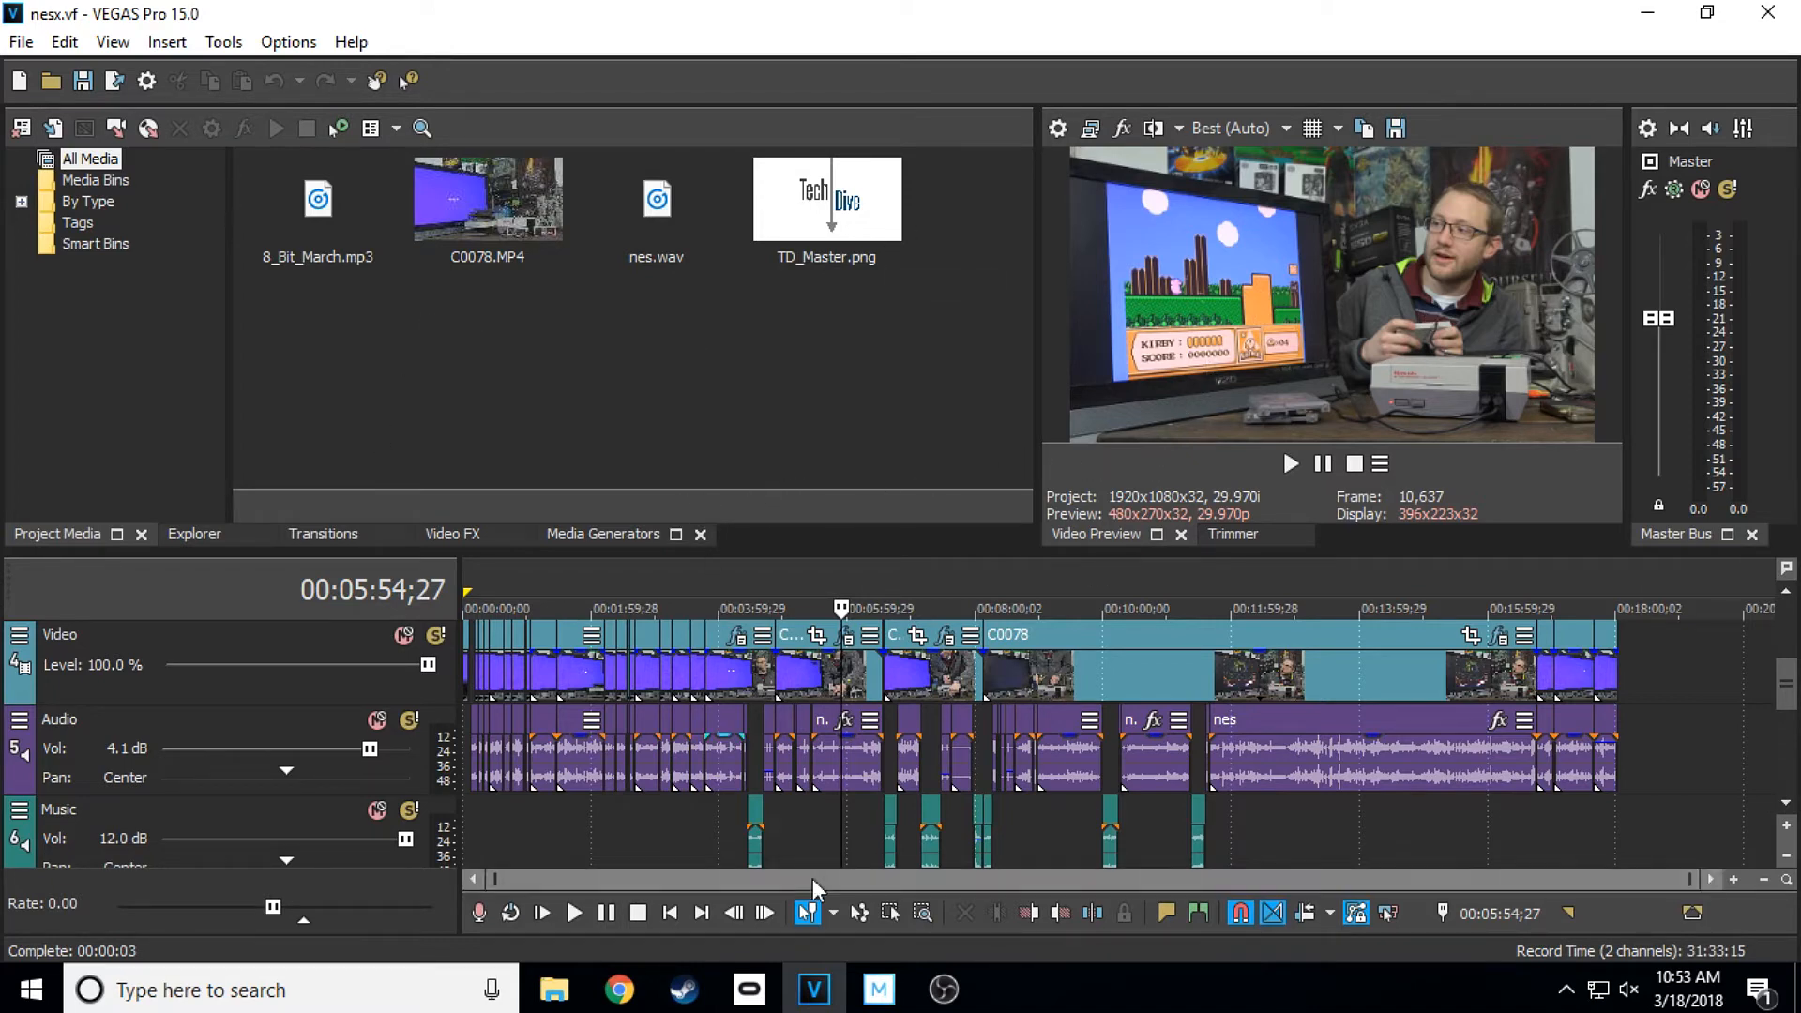
left_click(871, 992)
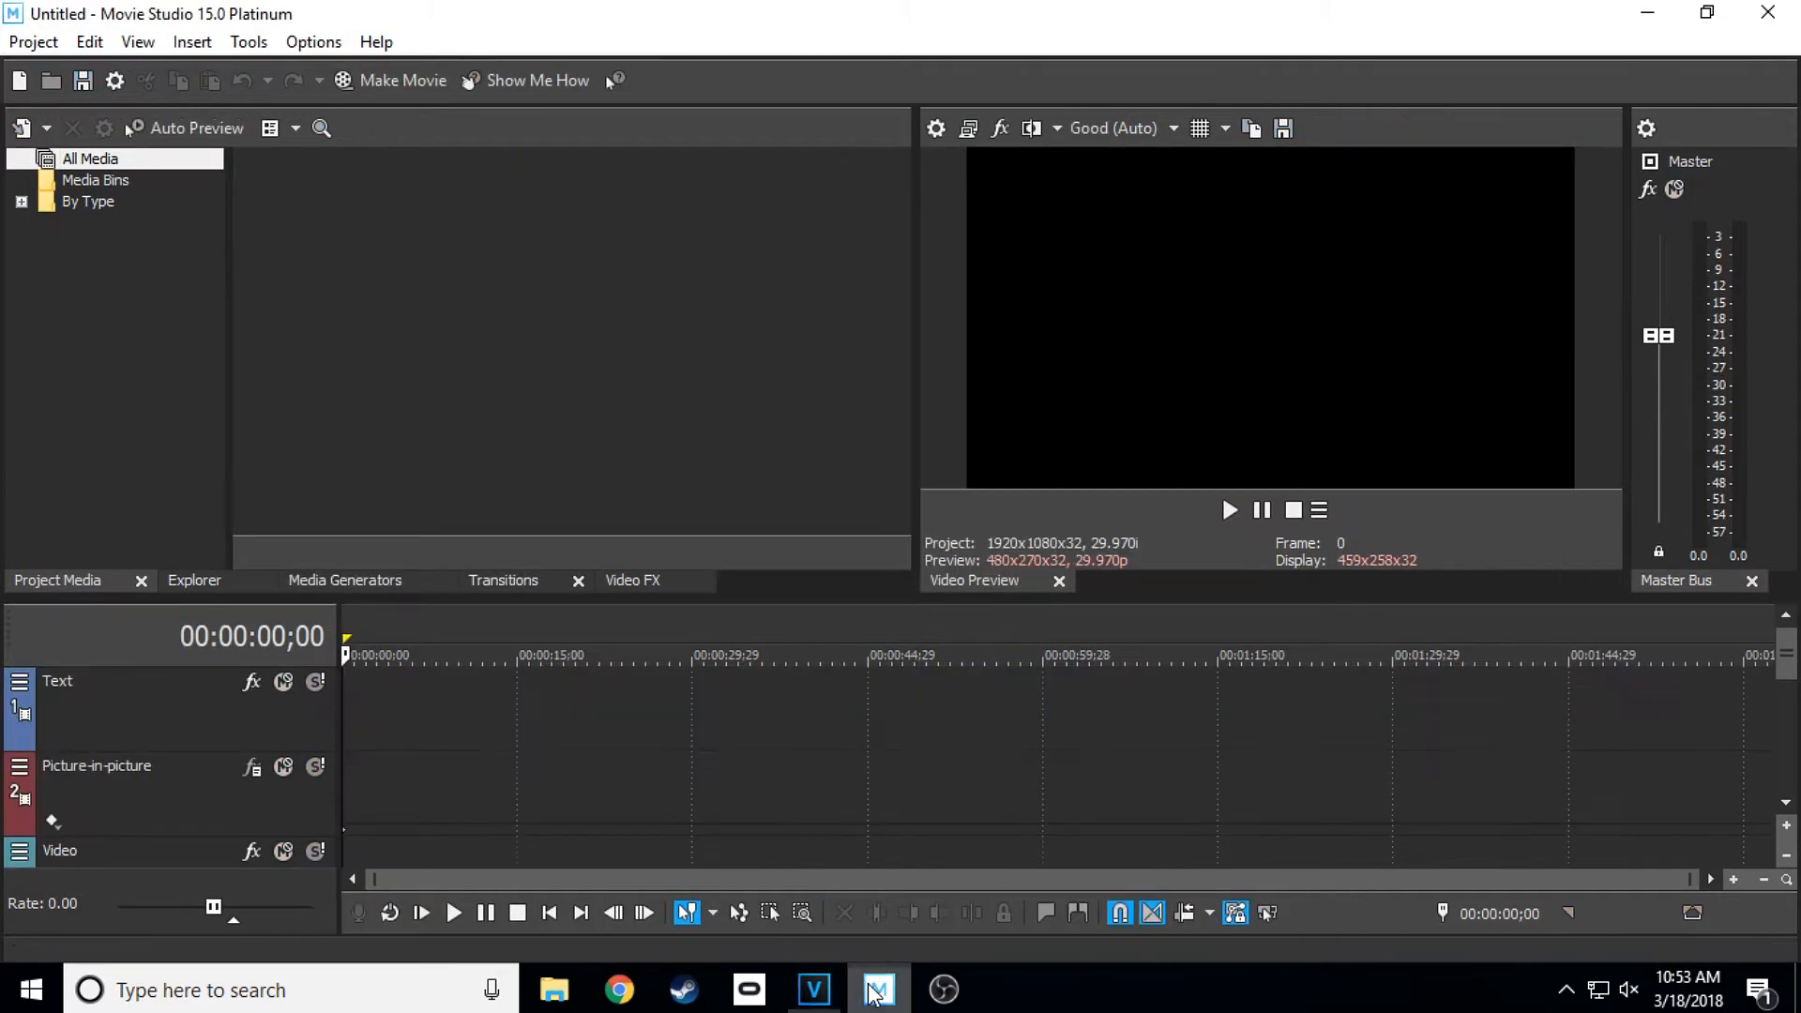
left_click(807, 986)
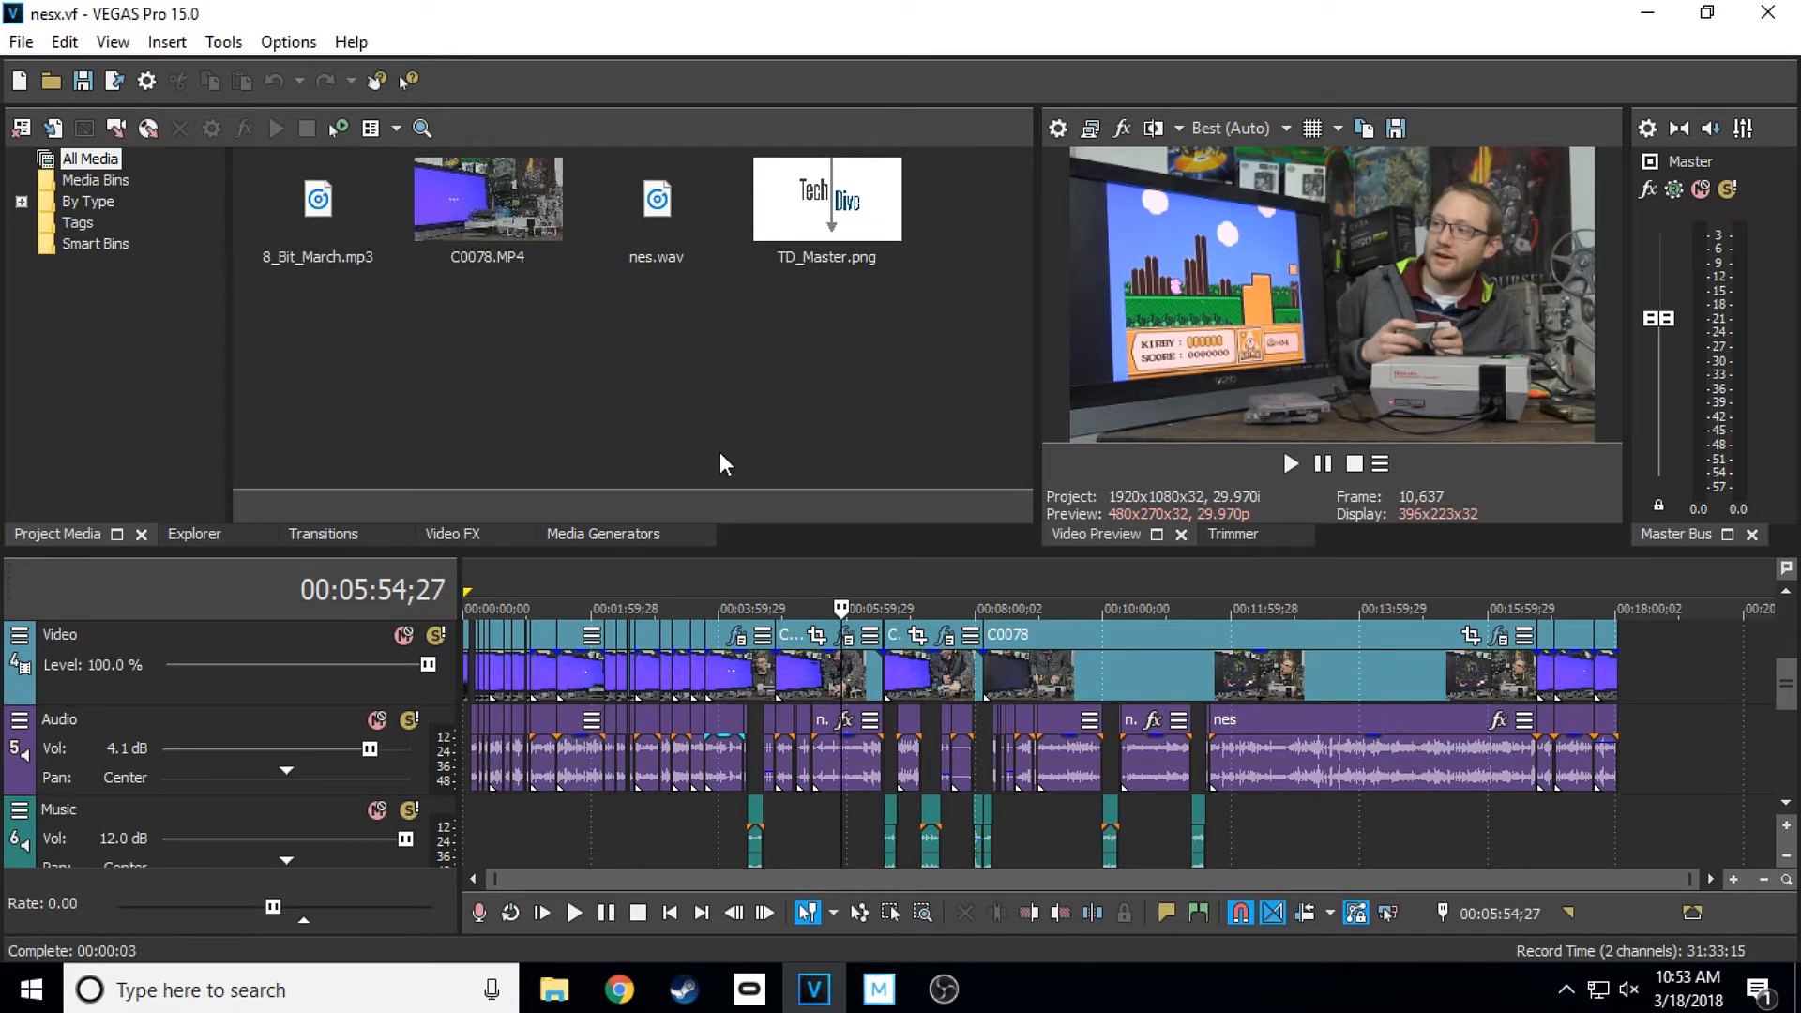
Preview the nesx.vf footage at 00:07:27;18 and 00:07:46;18, and bring the beginning of the timeline into close view
left_click(941, 588)
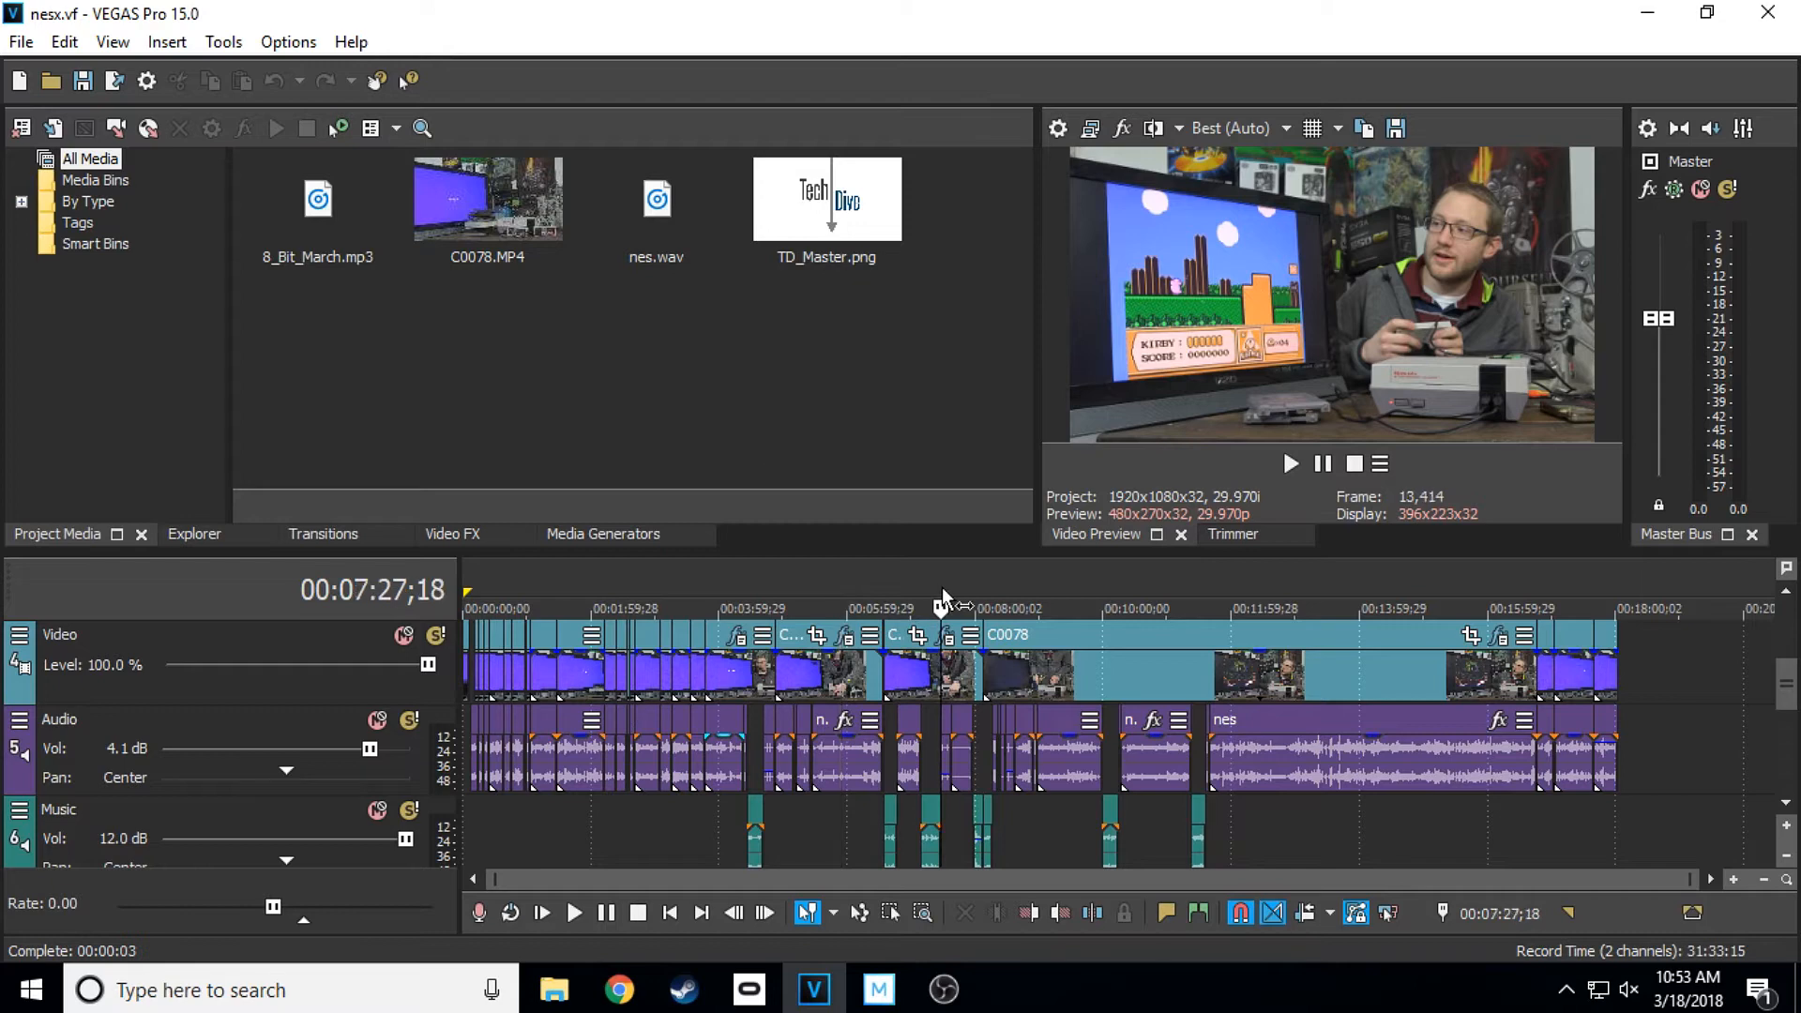
left_click(960, 591)
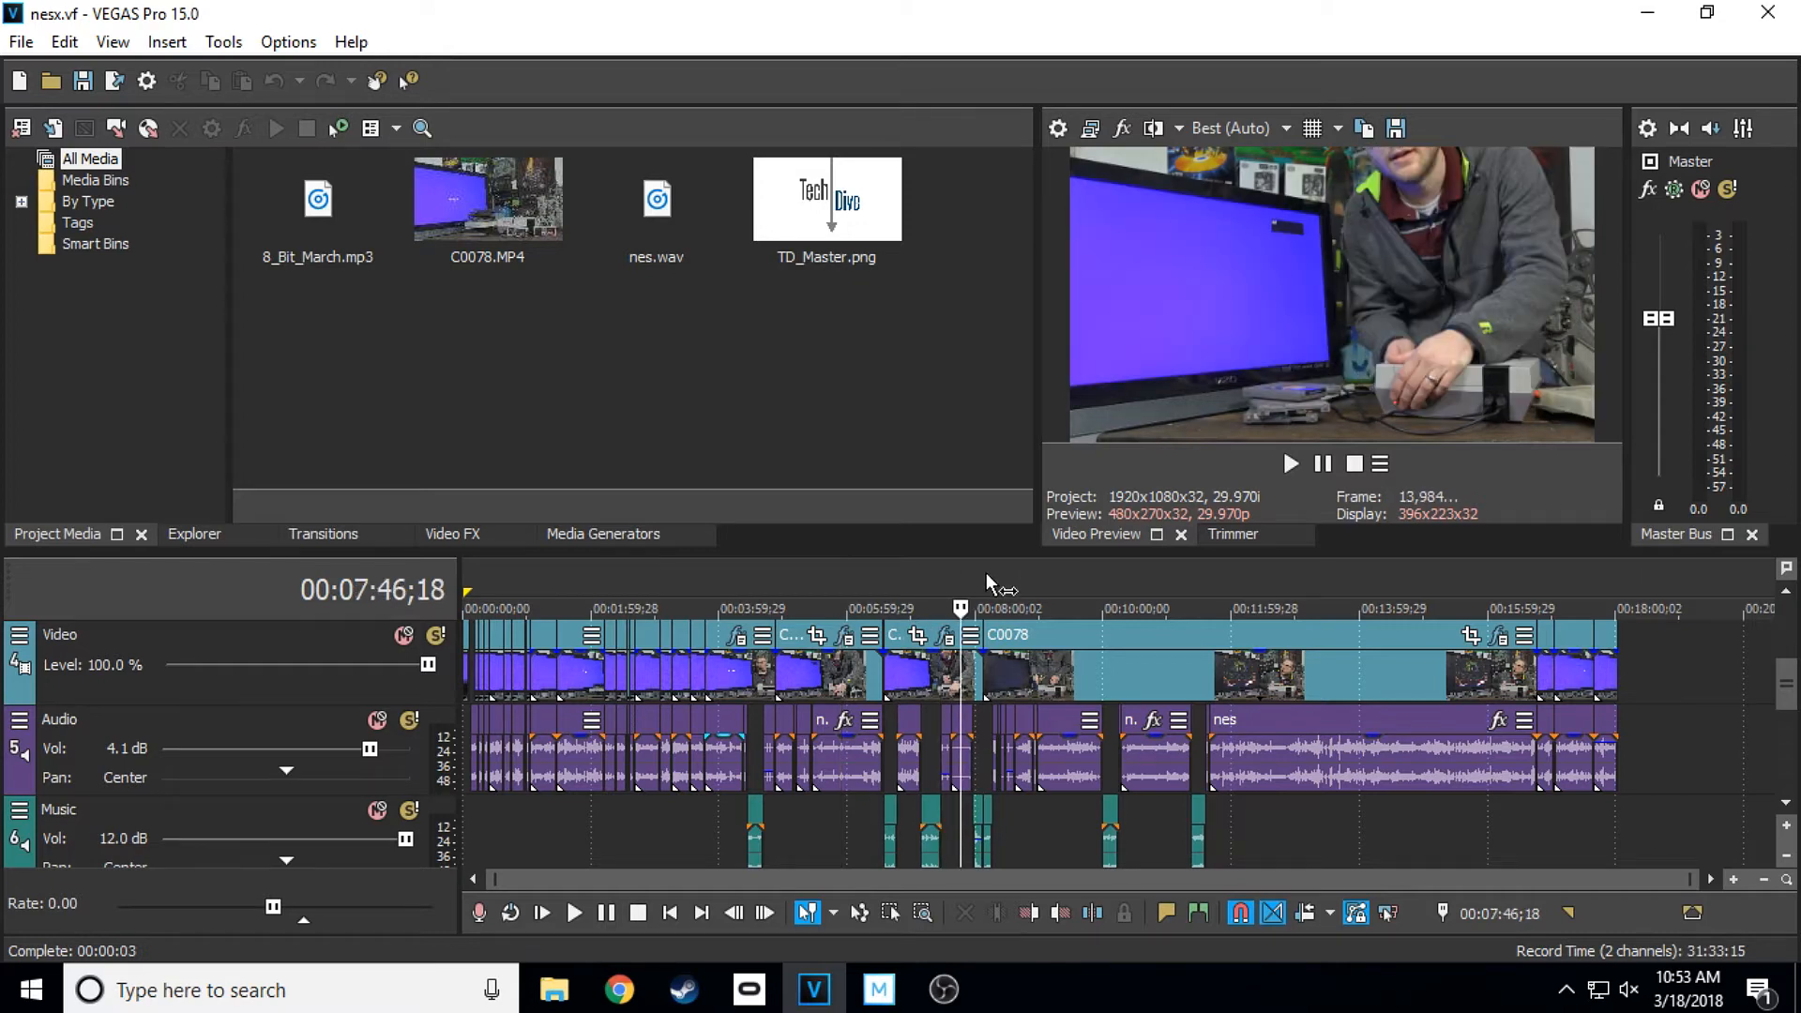
scroll(1672, 684, "up", 5)
mouse_move(1787, 694)
left_mouse_down()
mouse_move(1776, 646)
mouse_move(1793, 722)
mouse_move(1792, 702)
left_mouse_up()
left_click_drag(981, 879, 475, 876)
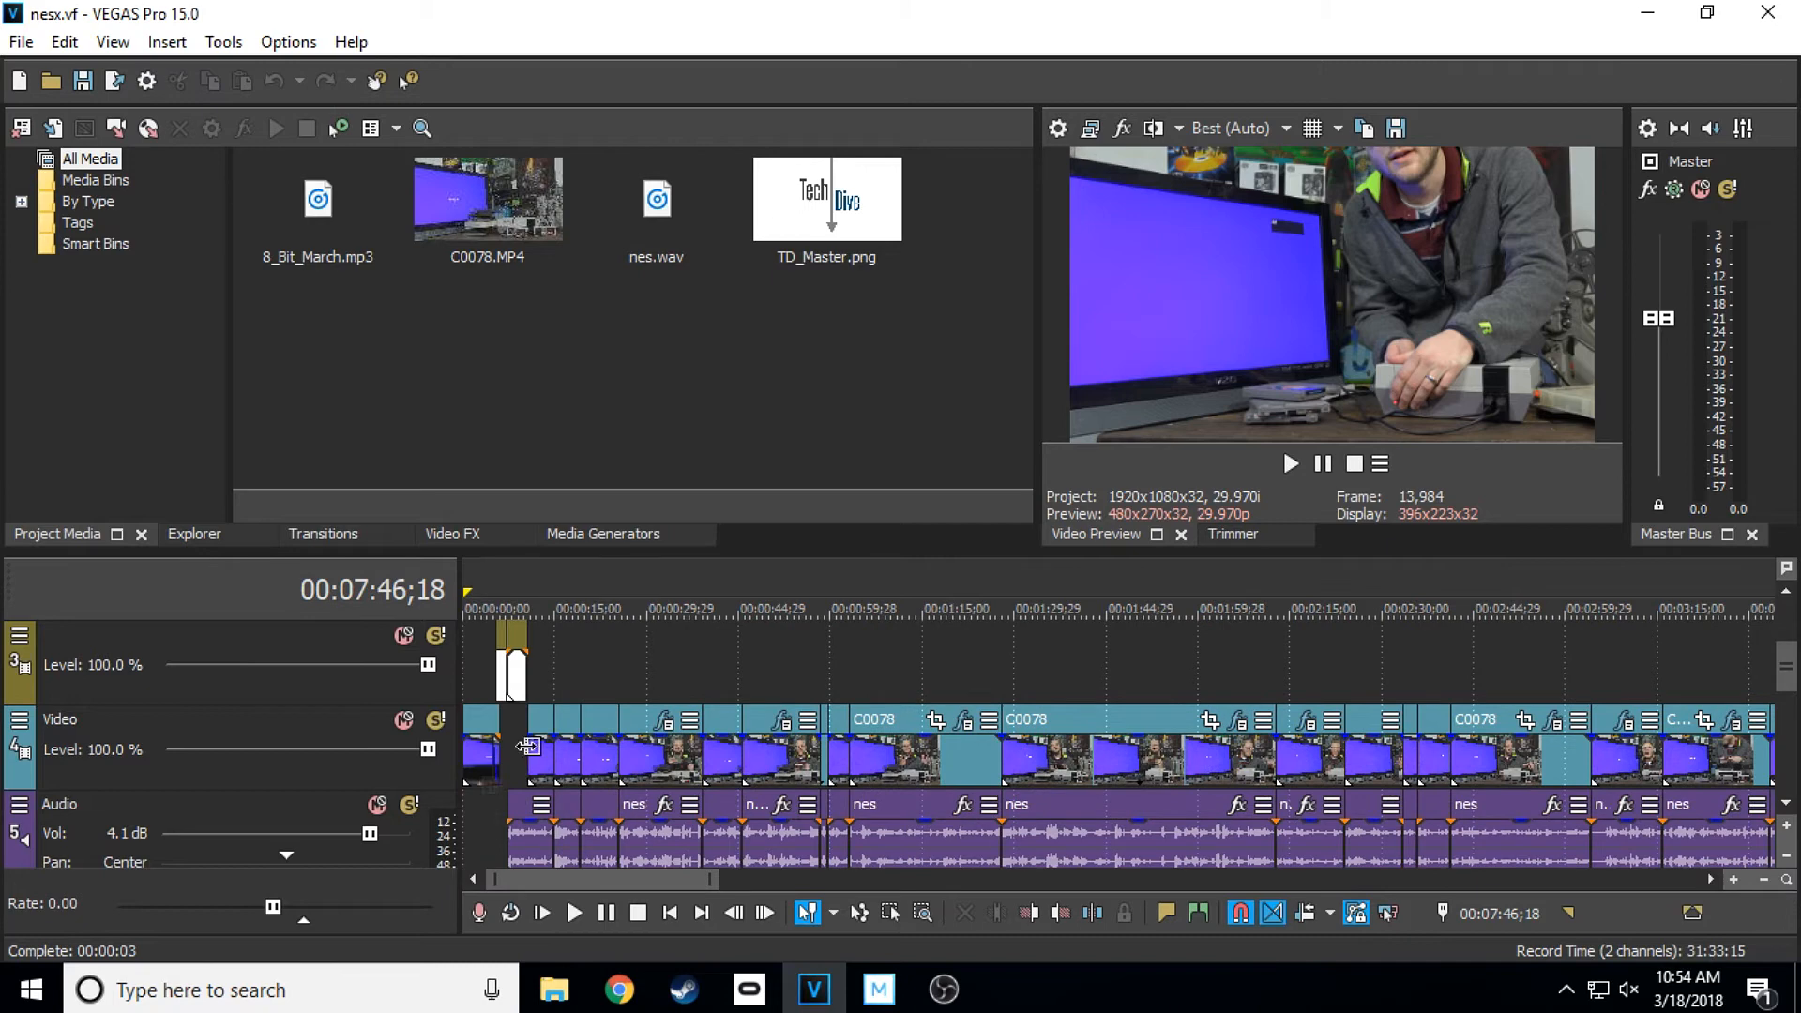
Play the Tech Dive logo intro on track 3 and stop playback at 00:00:09;13
left_click(491, 678)
key("Left")
key("Left")
key("space")
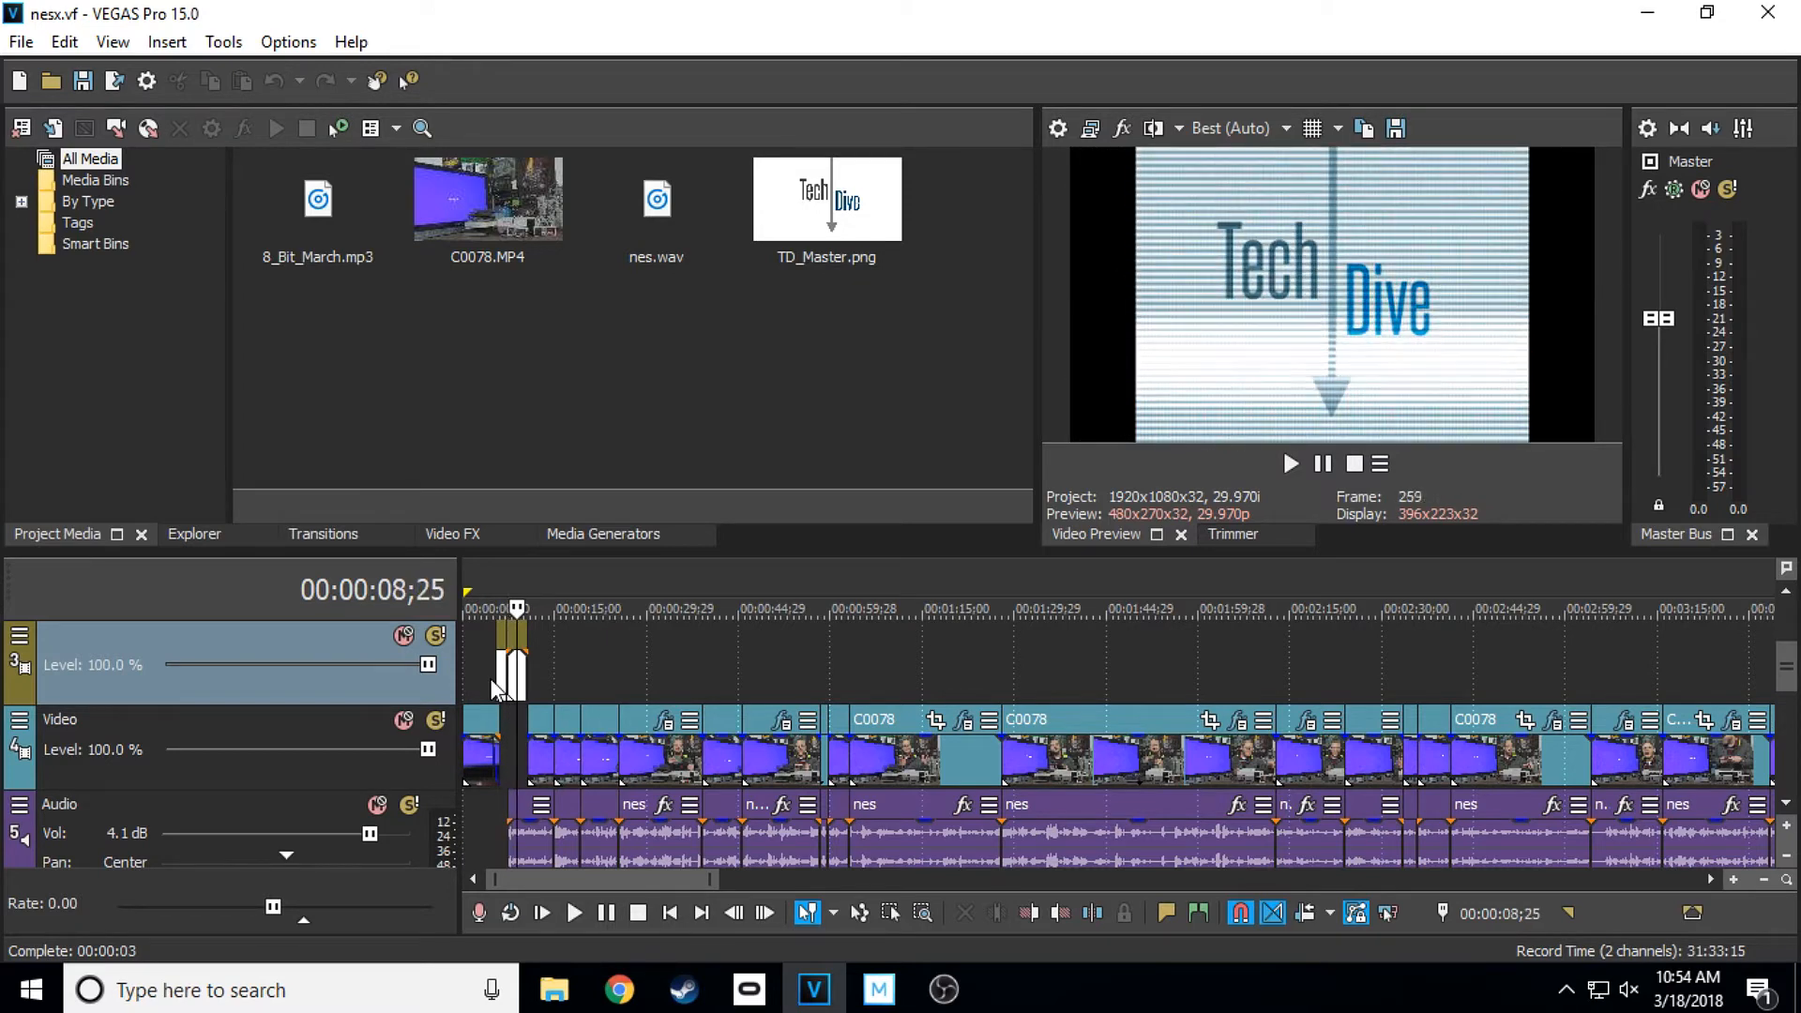
key("space")
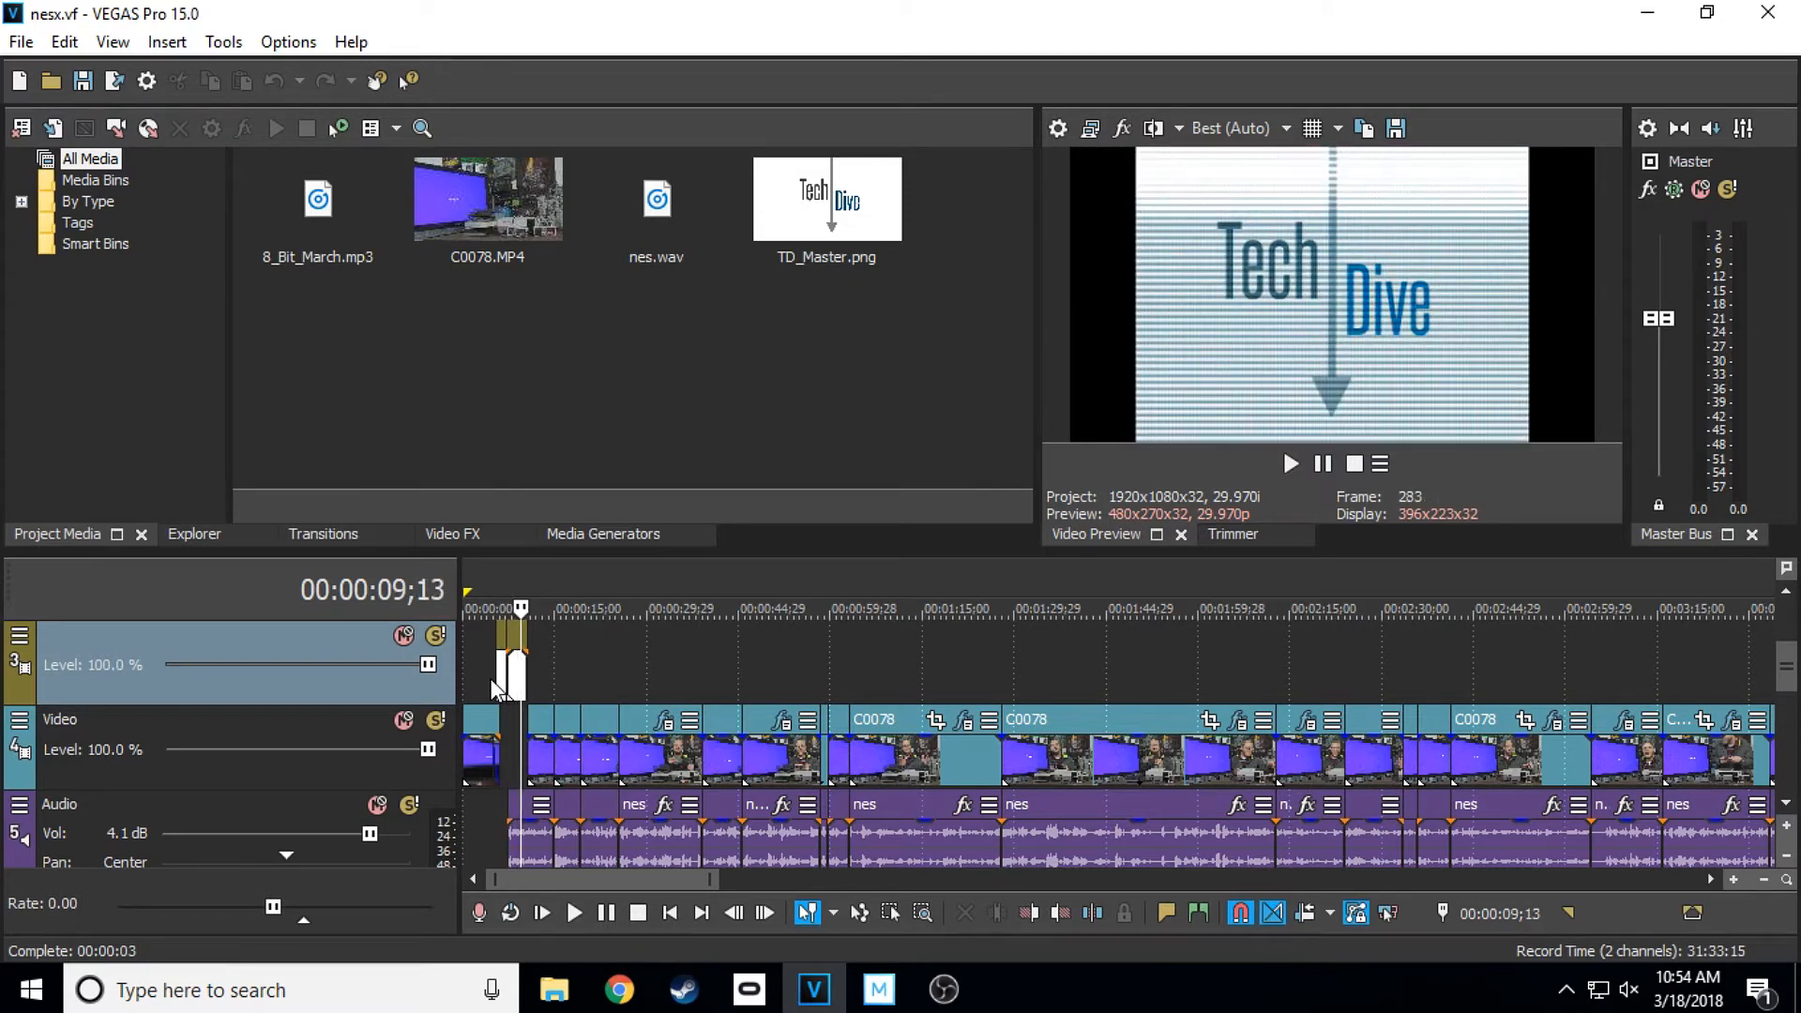
View the frame at 00:00:52;09 and replay the logo intro from 00:00:05;13
left_click(784, 634)
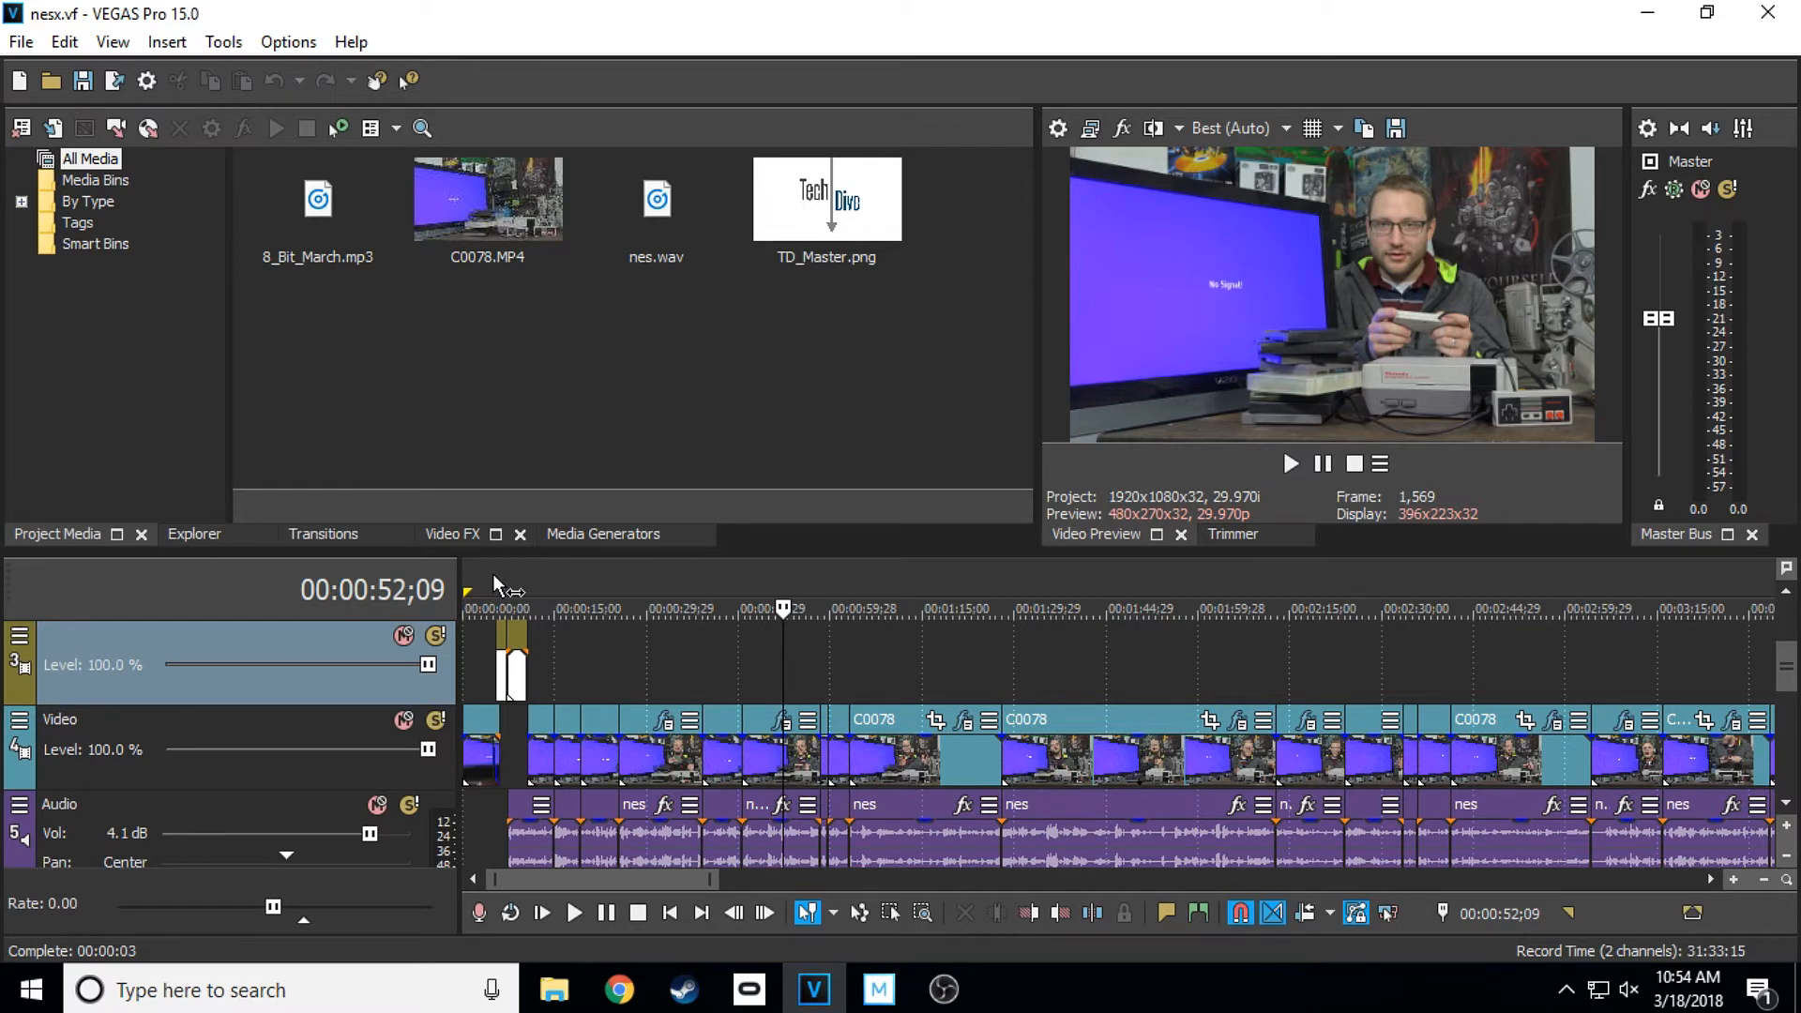
left_click(498, 690)
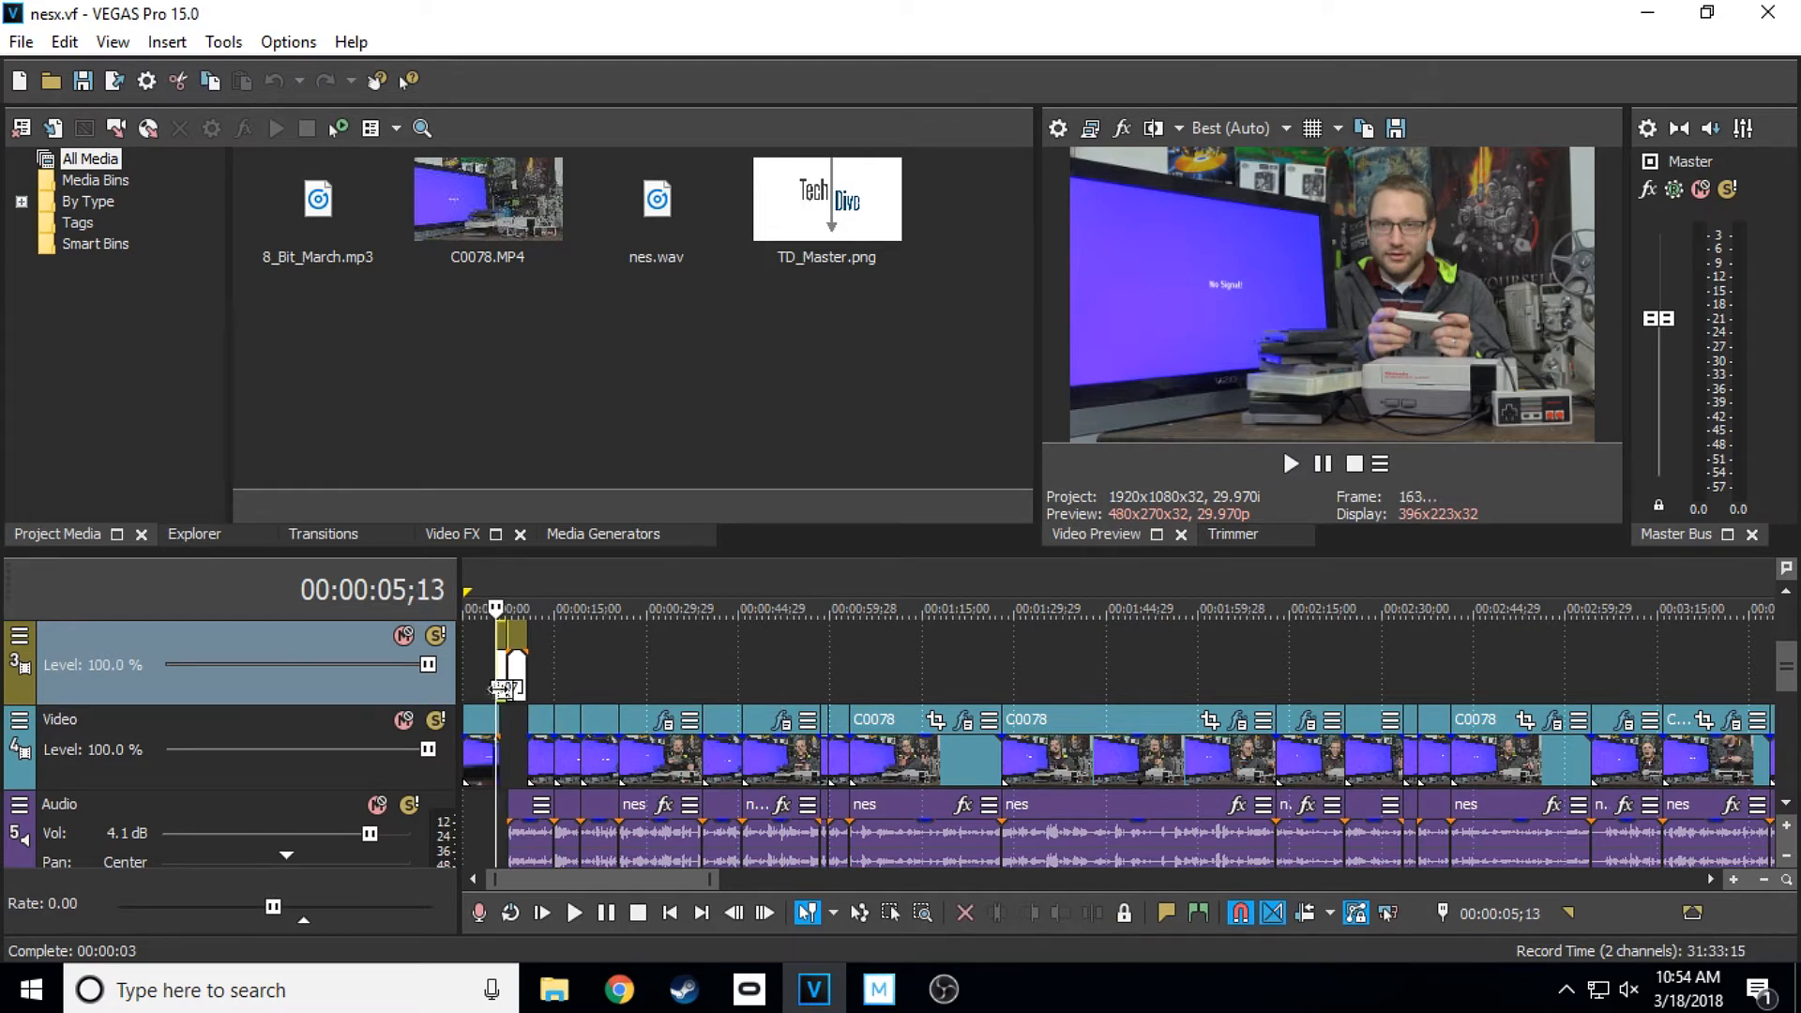
key("space")
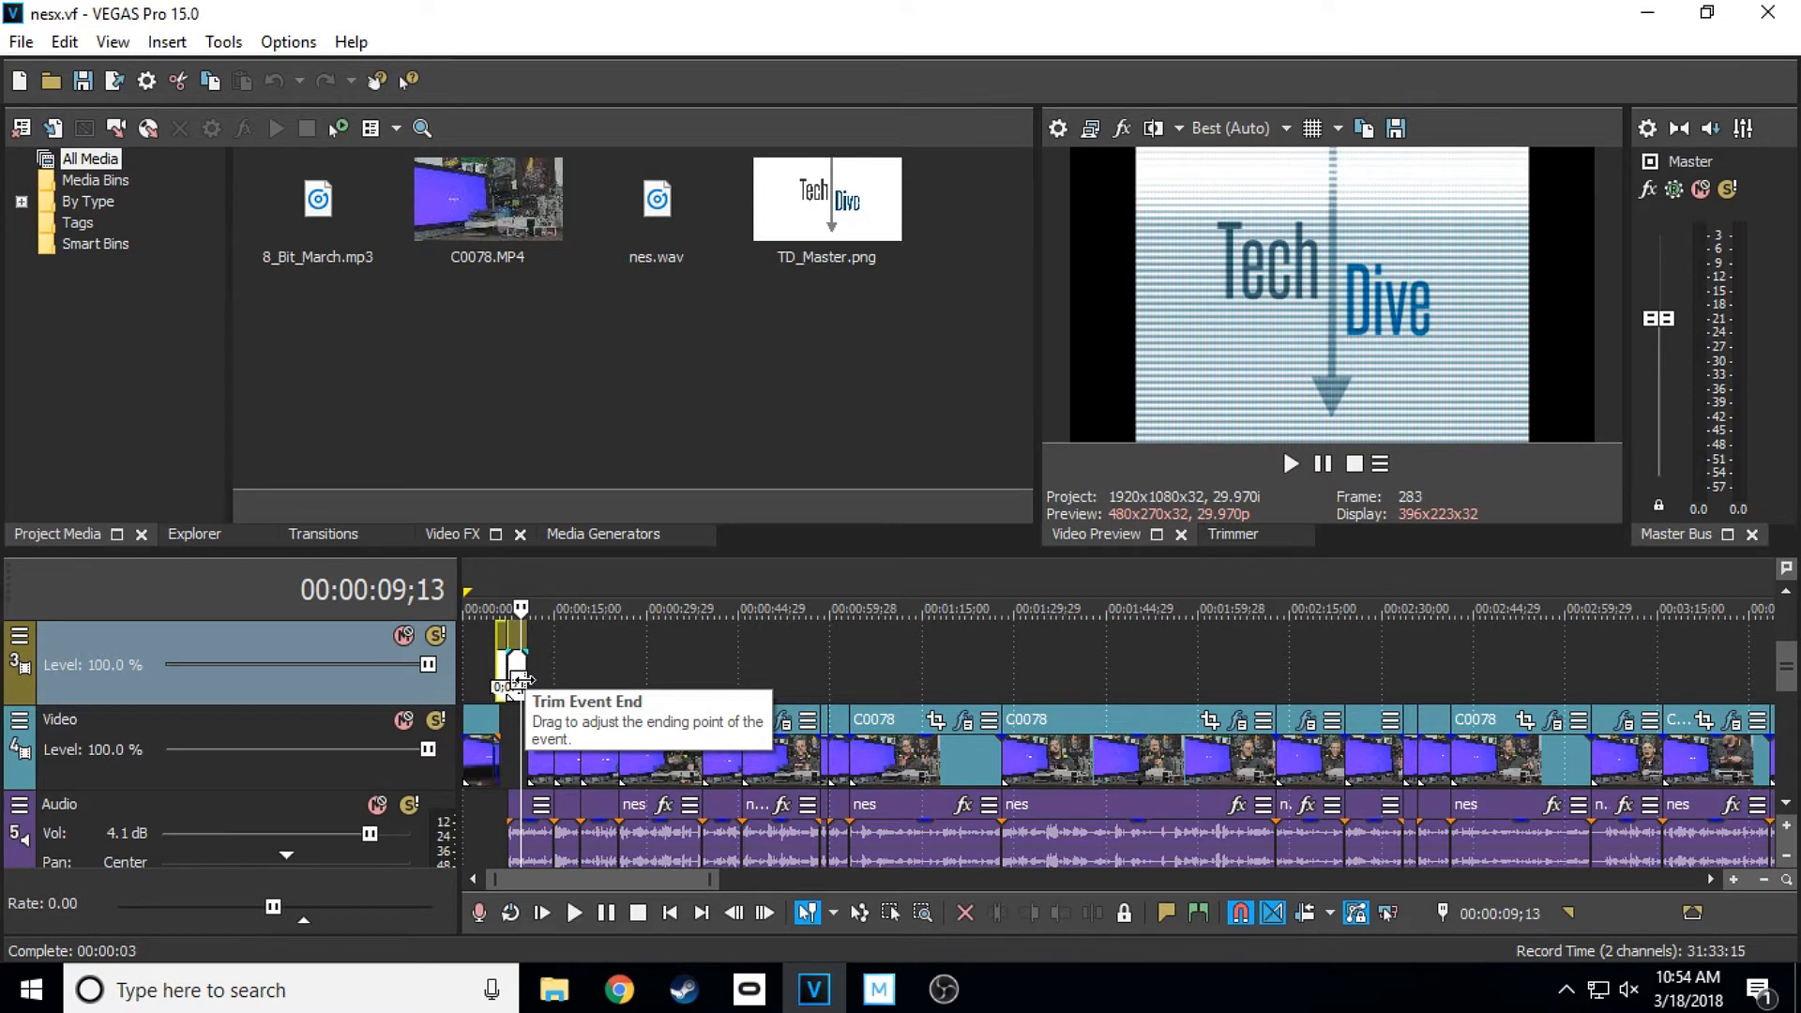
key("Return")
Step backward frame by frame through the TD_Master logo's distortion effect, from 00:00:07;08 to the start of the clip
scroll(632, 713, "up", 8)
scroll(648, 723, "down", 8)
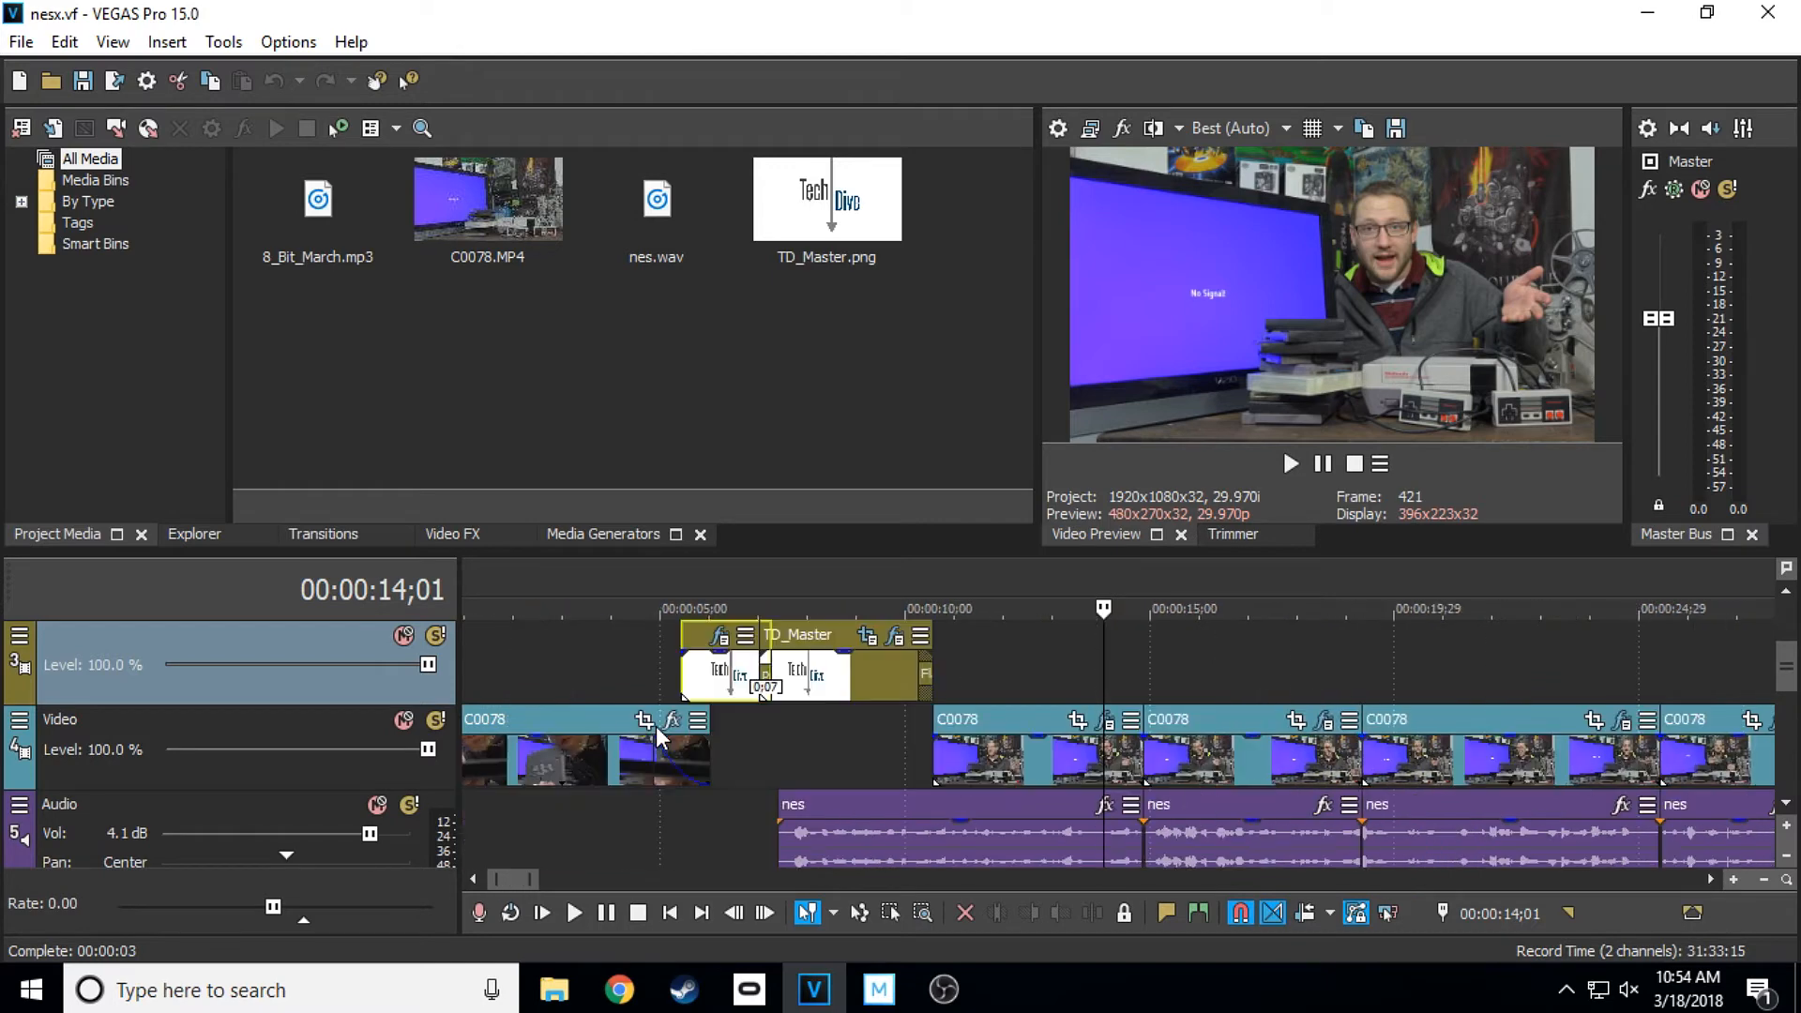
scroll(656, 726, "down", 3)
left_click(635, 713)
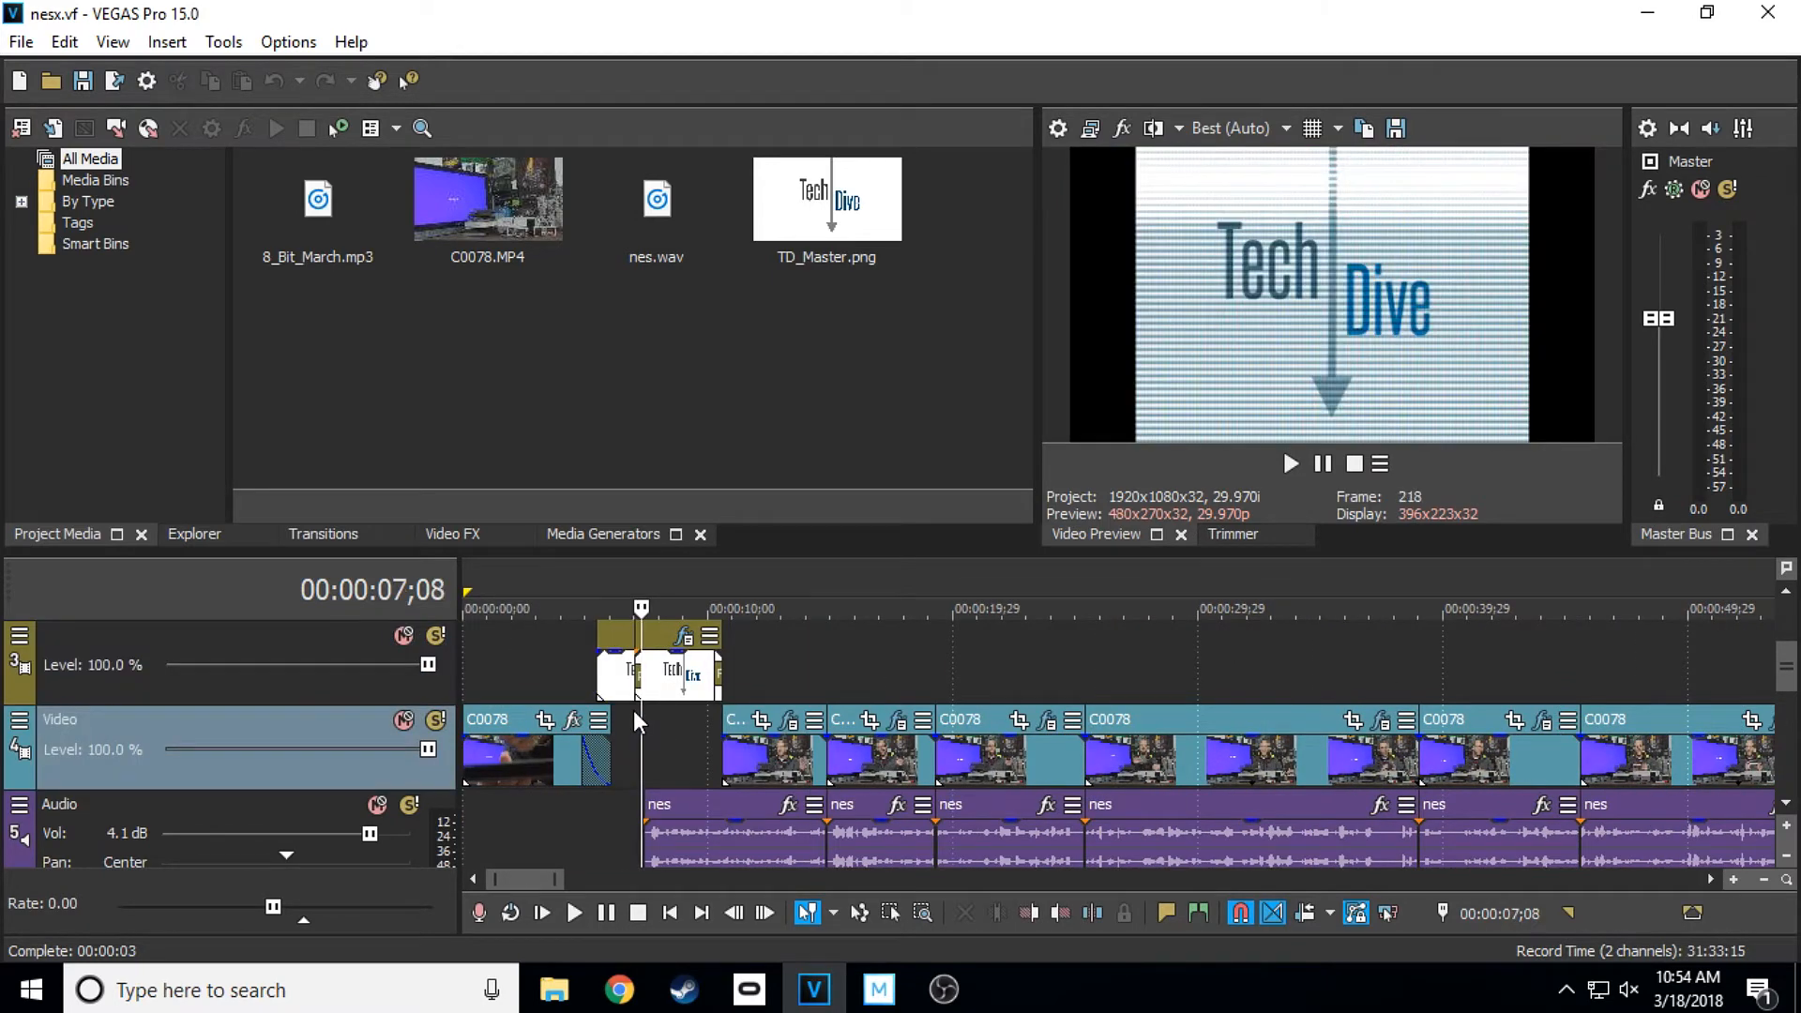
key("Left")
key("Left")
key("Left")
key("Left")
key("Left")
key("Left")
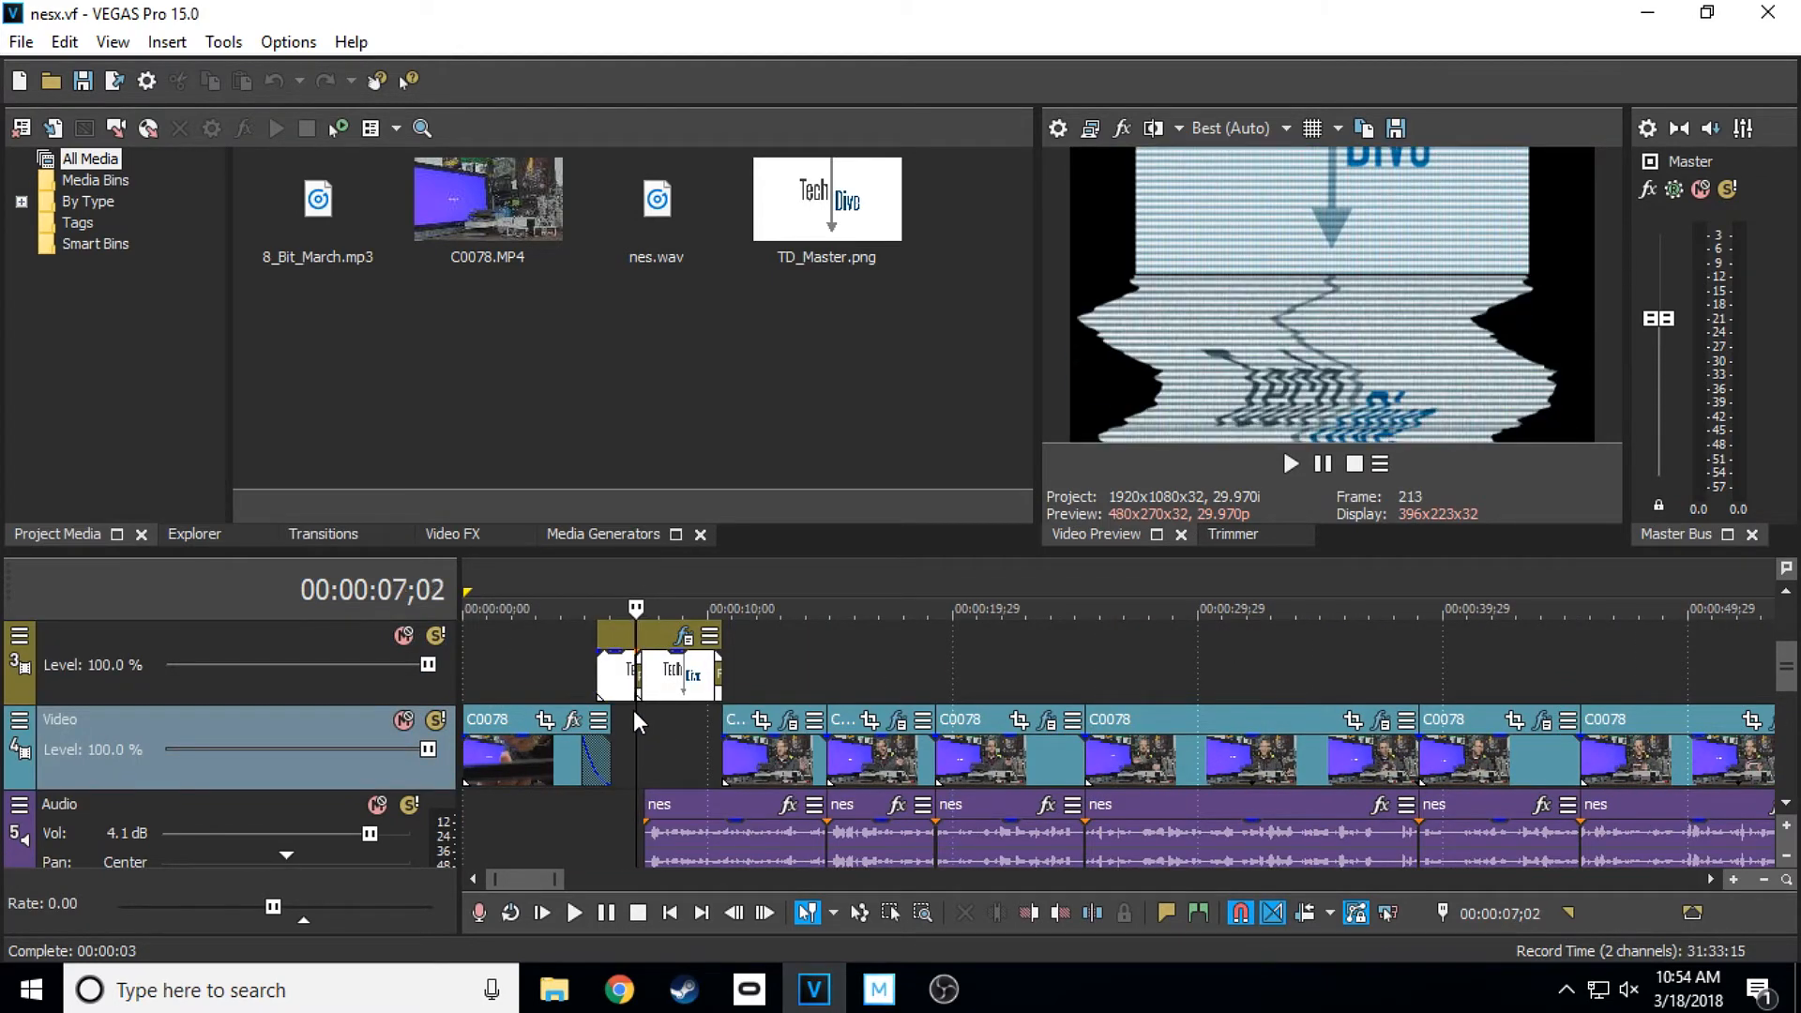
key("Left")
key("Left")
key("Left")
key("Left")
key("Left")
key("Left")
key("Left")
key("Left")
key("Left")
key("Left")
key("Left")
key("Left")
key("Left")
key("Left")
key("Left")
key("Left")
key("Left")
key("Left")
key("Left")
key("Left")
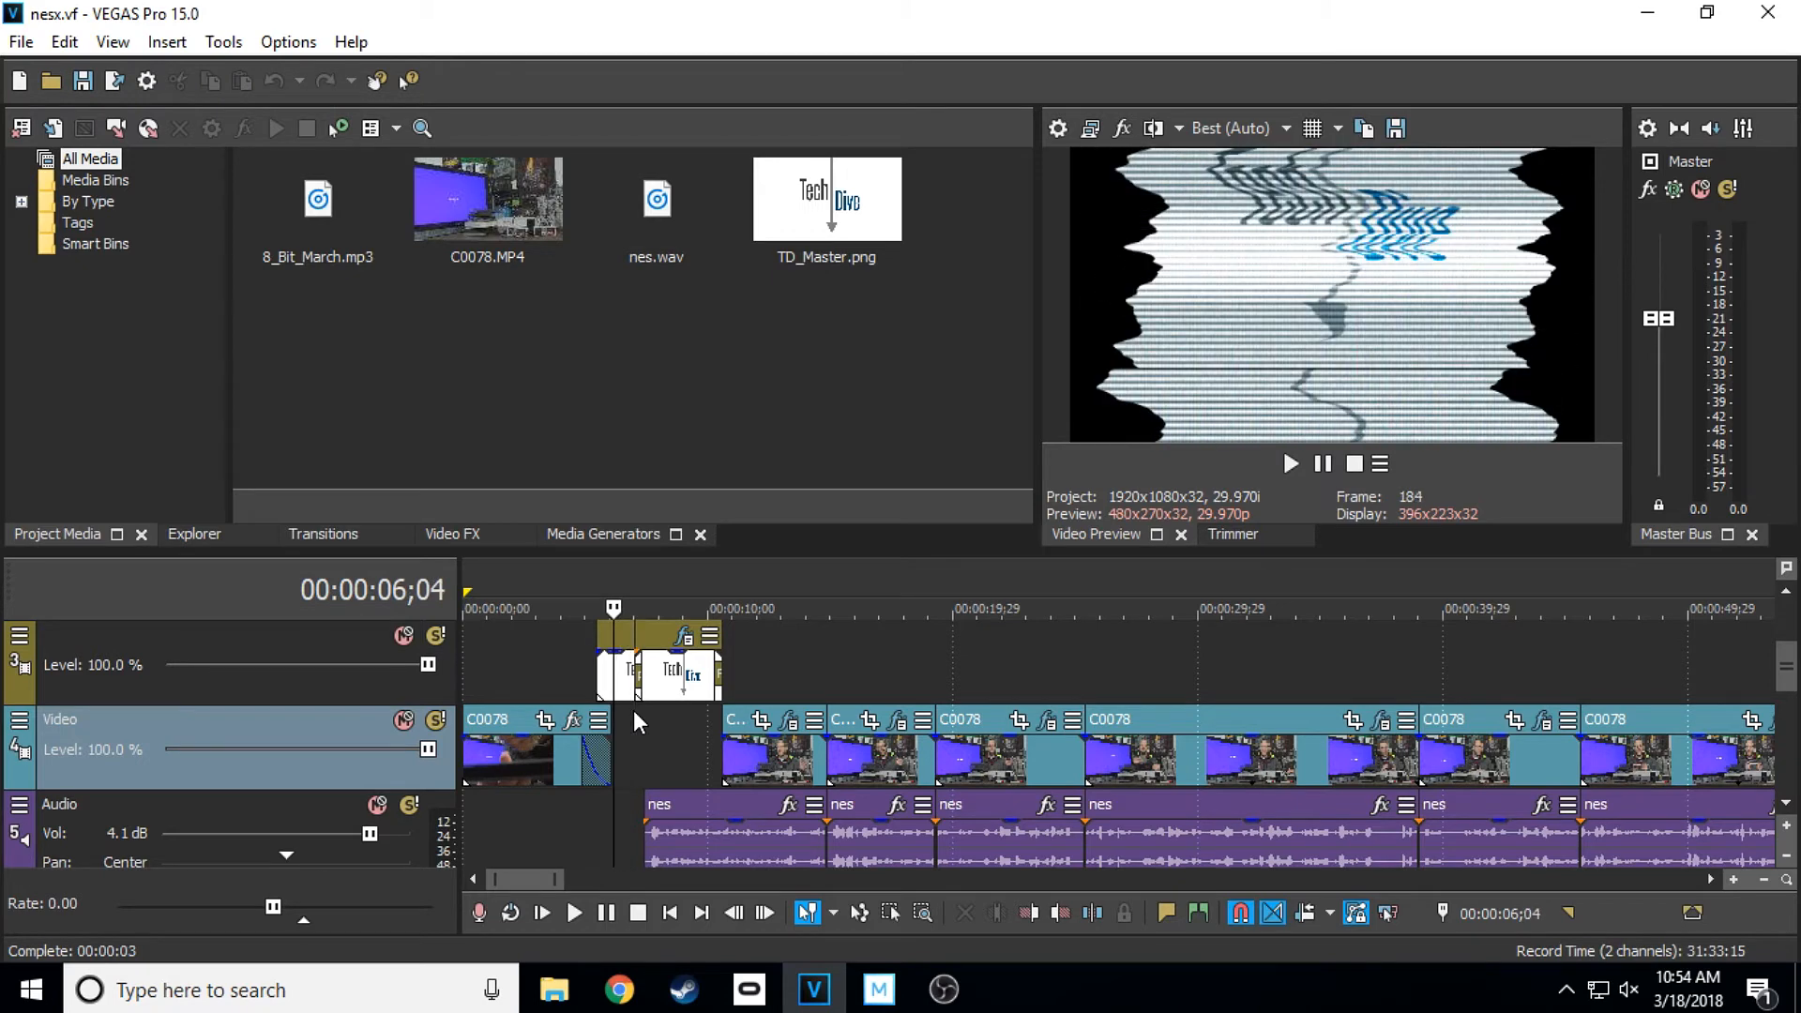
key("Left")
key("Left")
key("Left")
key("Left")
key("Left")
key("Left")
key("Left")
key("Left")
key("Left")
key("Left")
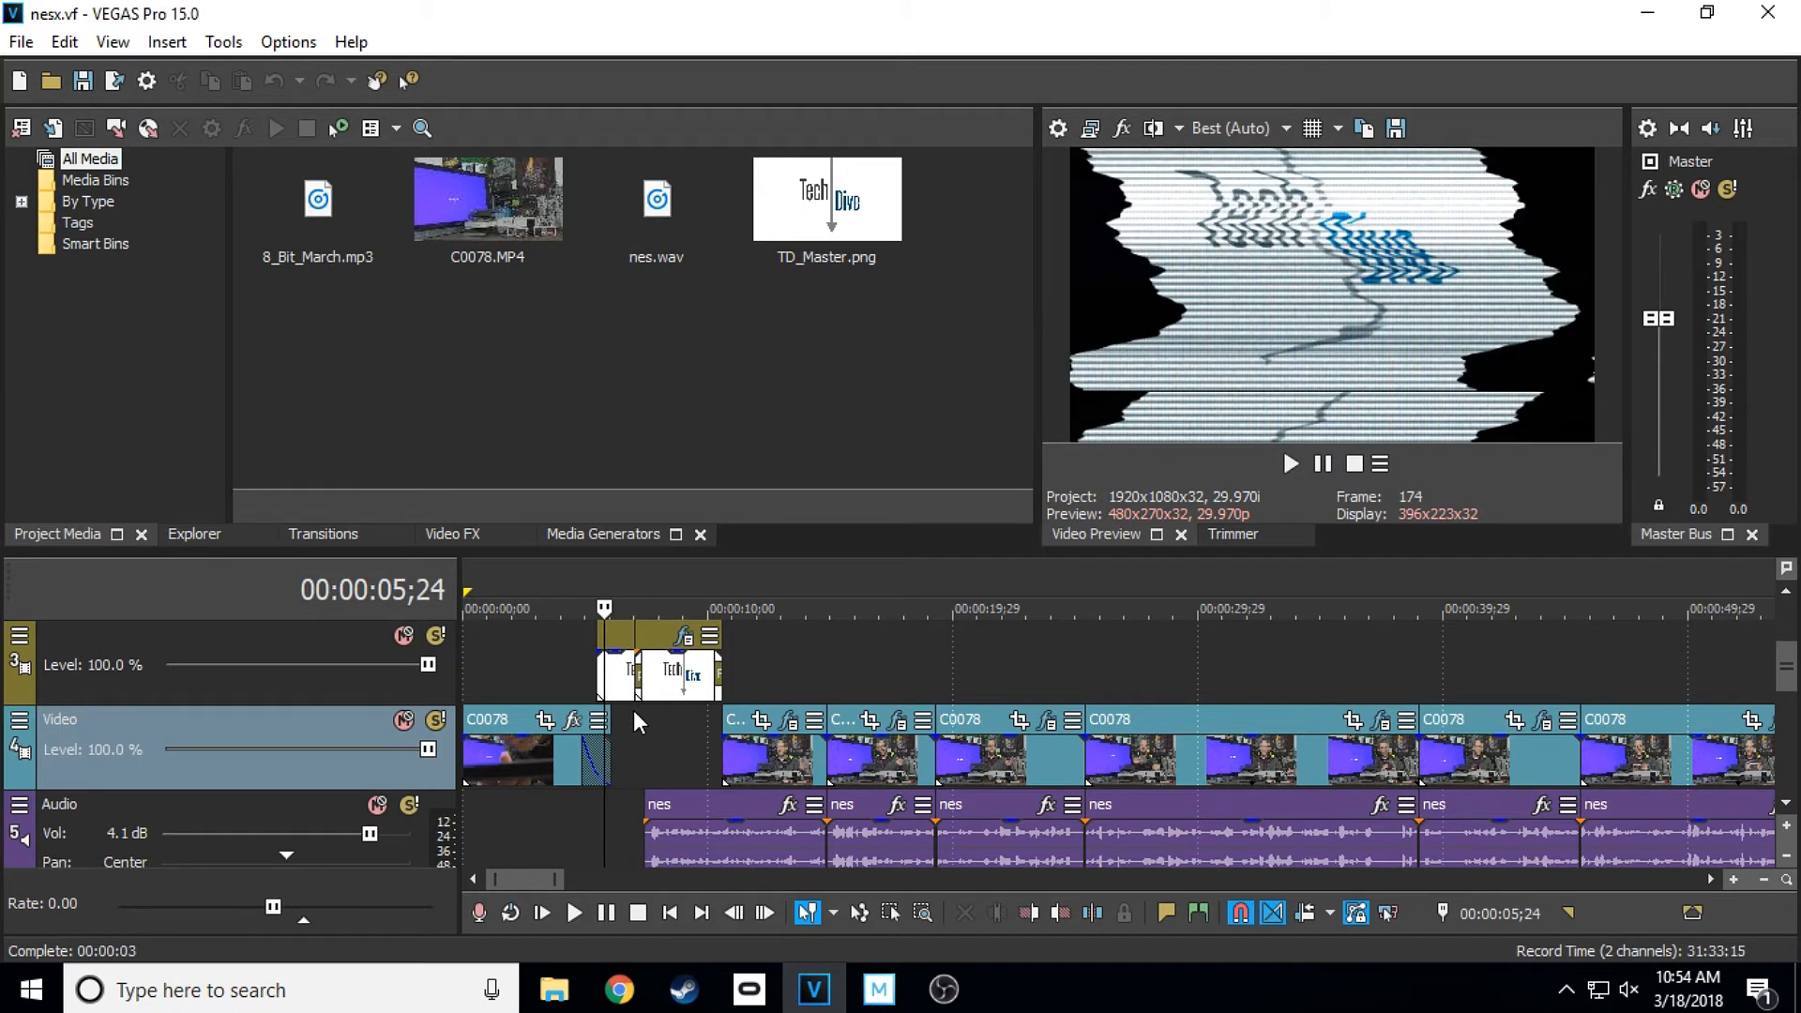
key("Left")
key("Left")
key("Left")
key("Left")
key("Left")
key("Left")
key("Left")
key("Left")
key("Left")
key("Left")
key("Left")
key("Left")
key("Left")
key("Left")
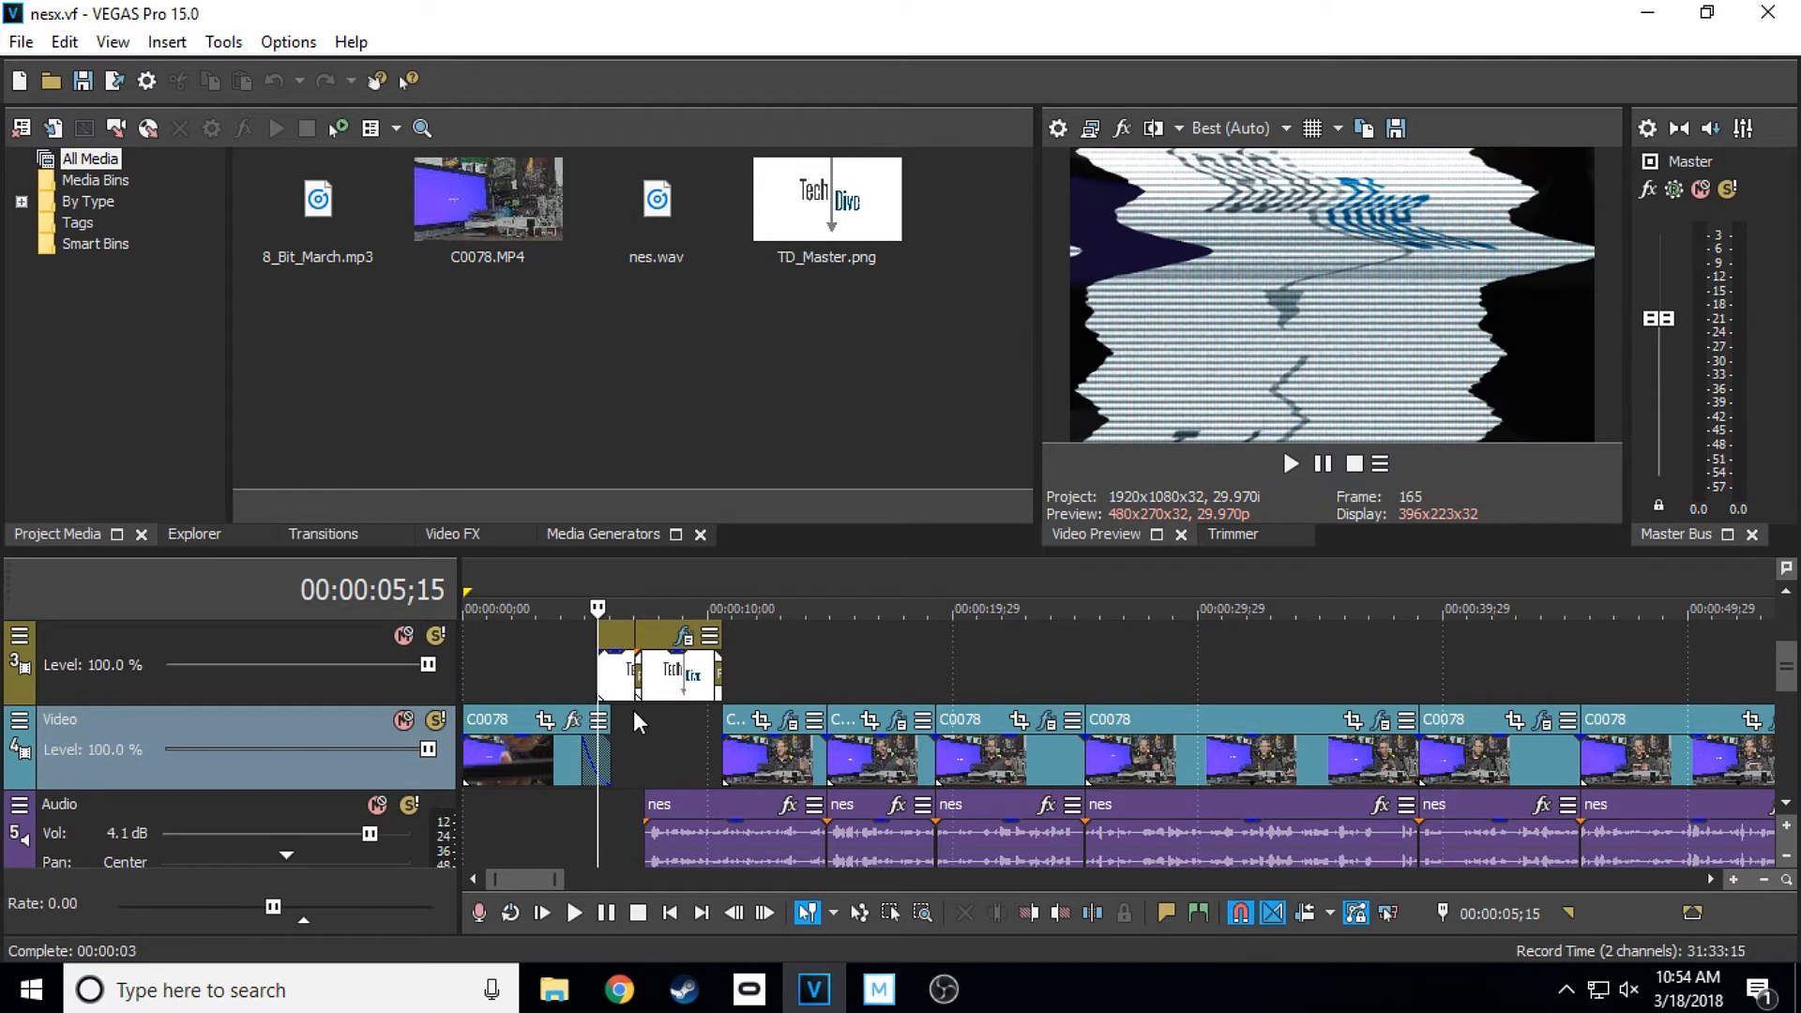
key("Left")
key("Left")
key("Left")
Step forward frame by frame through the distorted TD_Master logo to 00:00:06;07
key("Right")
key("Right")
key("Right")
key("Right")
key("Right")
key("Right")
key("Right")
key("Right")
key("Right")
key("Right")
key("Right")
key("Right")
key("Right")
key("Right")
key("Right")
key("Right")
key("Right")
key("Right")
key("Right")
key("Right")
key("Right")
key("Right")
key("Right")
key("Right")
key("Right")
key("Right")
key("Right")
key("Right")
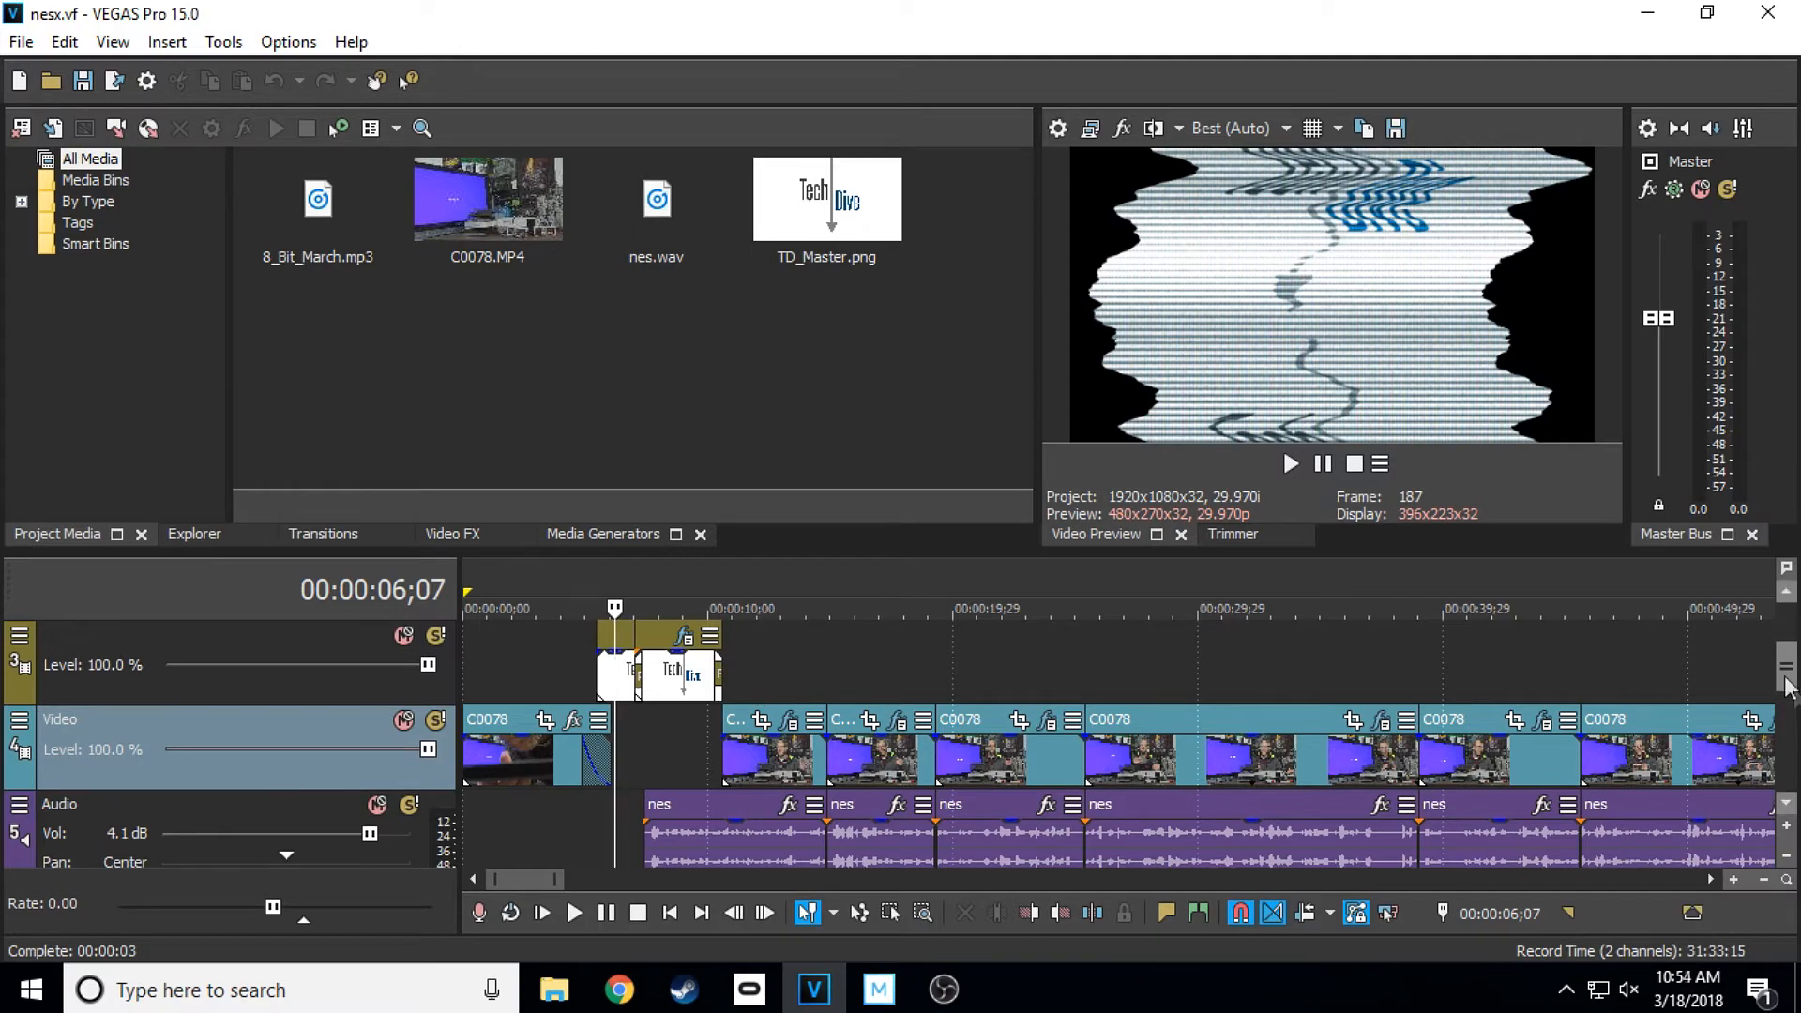
View the Text and Picture-in-picture tracks and preview the C0078 footage at 00:04:55;15
scroll(1066, 634, "up", 3)
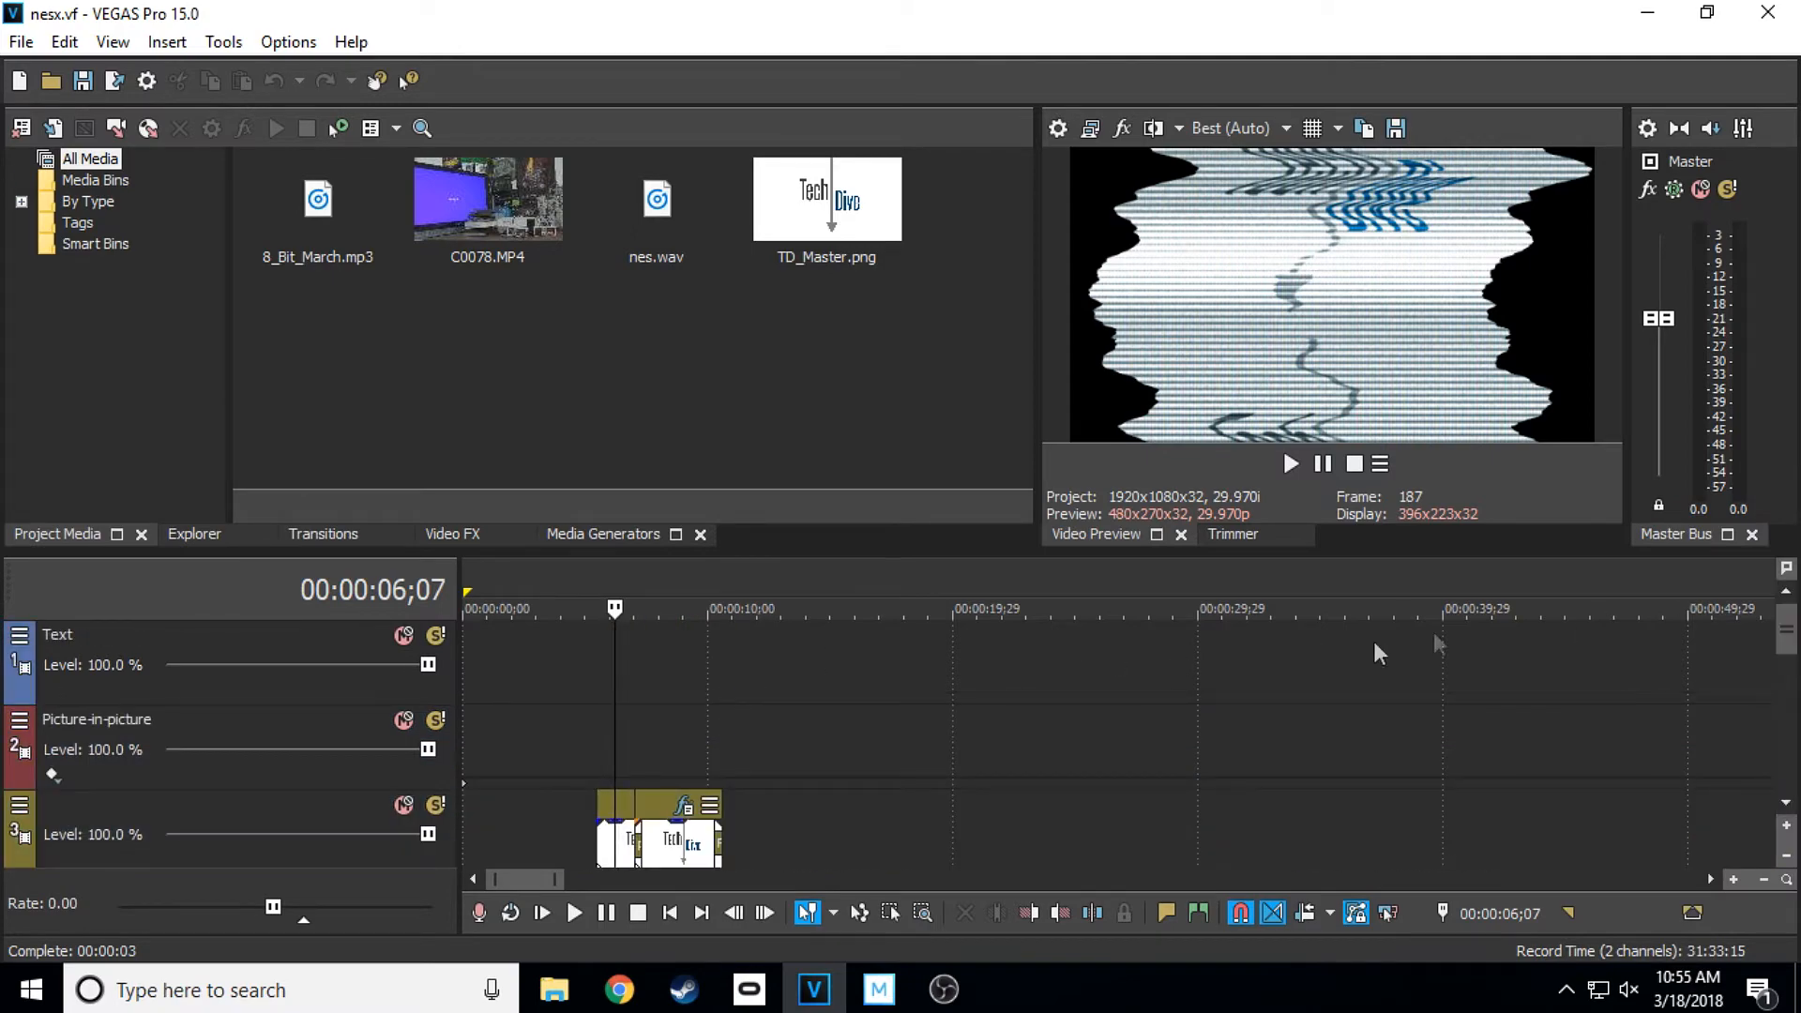
mouse_move(1789, 623)
left_mouse_down()
mouse_move(1789, 708)
mouse_move(1787, 657)
left_mouse_up()
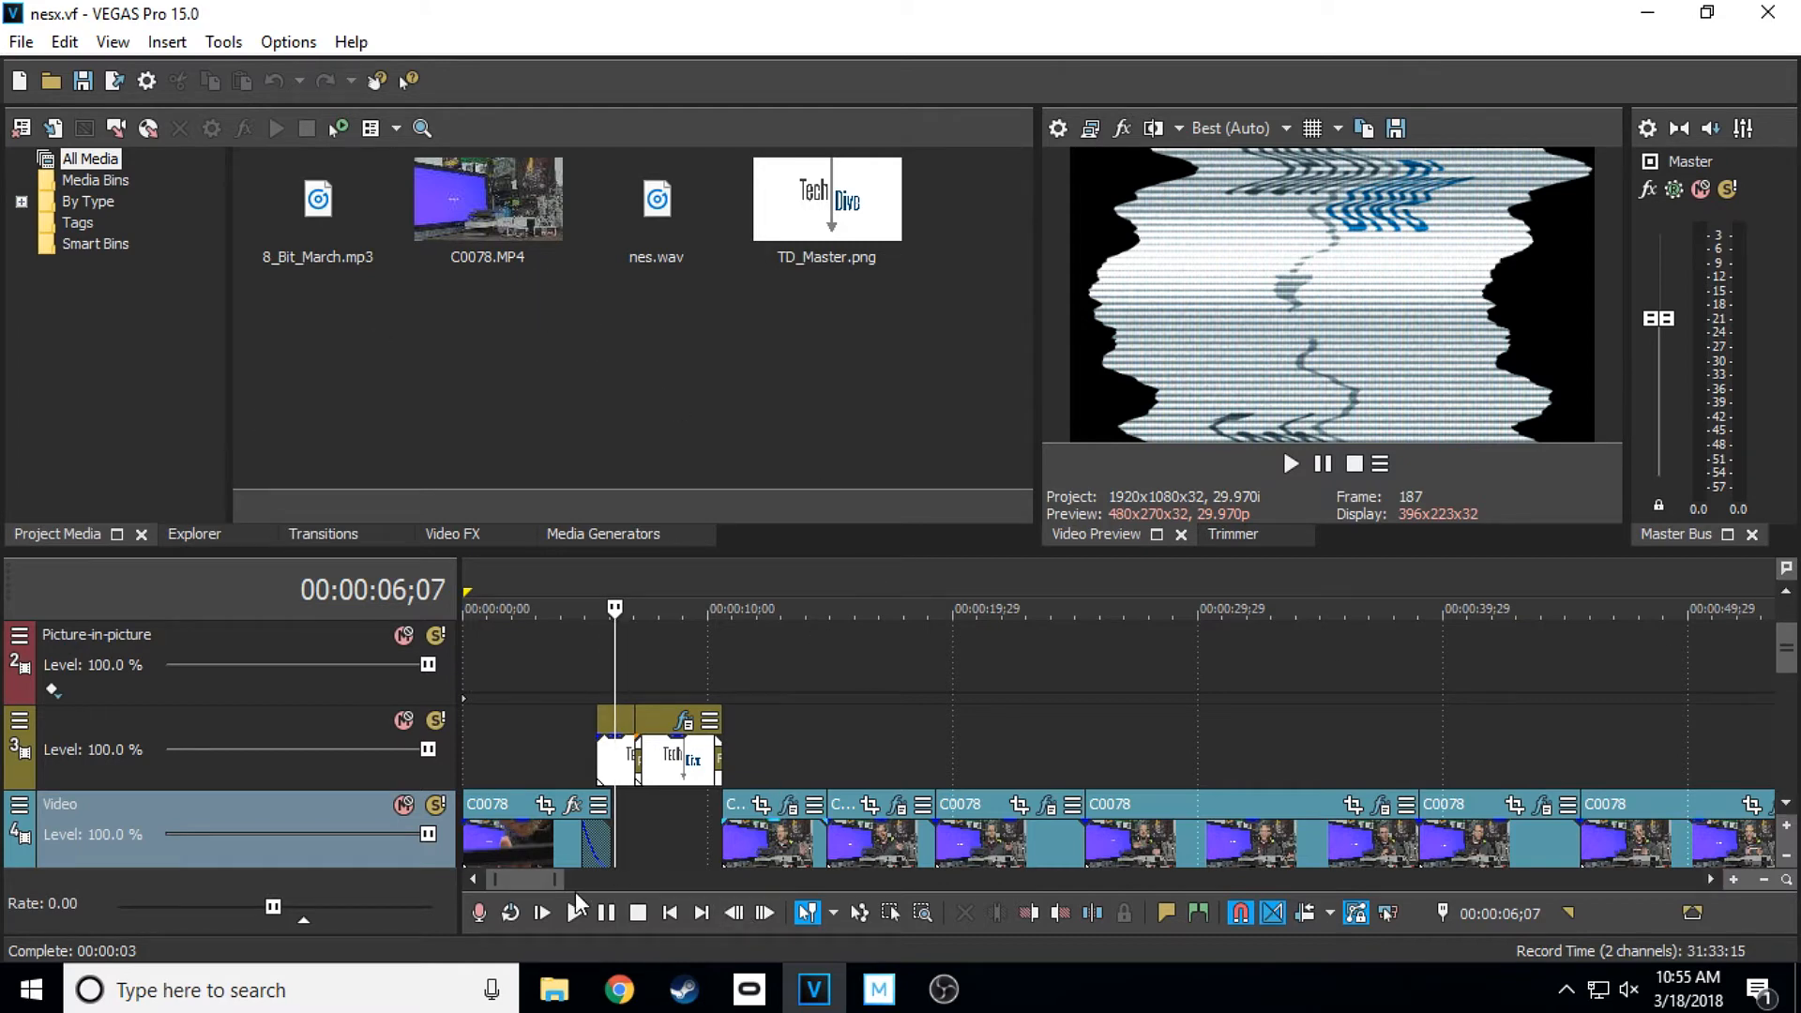
left_click_drag(533, 878, 803, 878)
left_click_drag(969, 729, 976, 729)
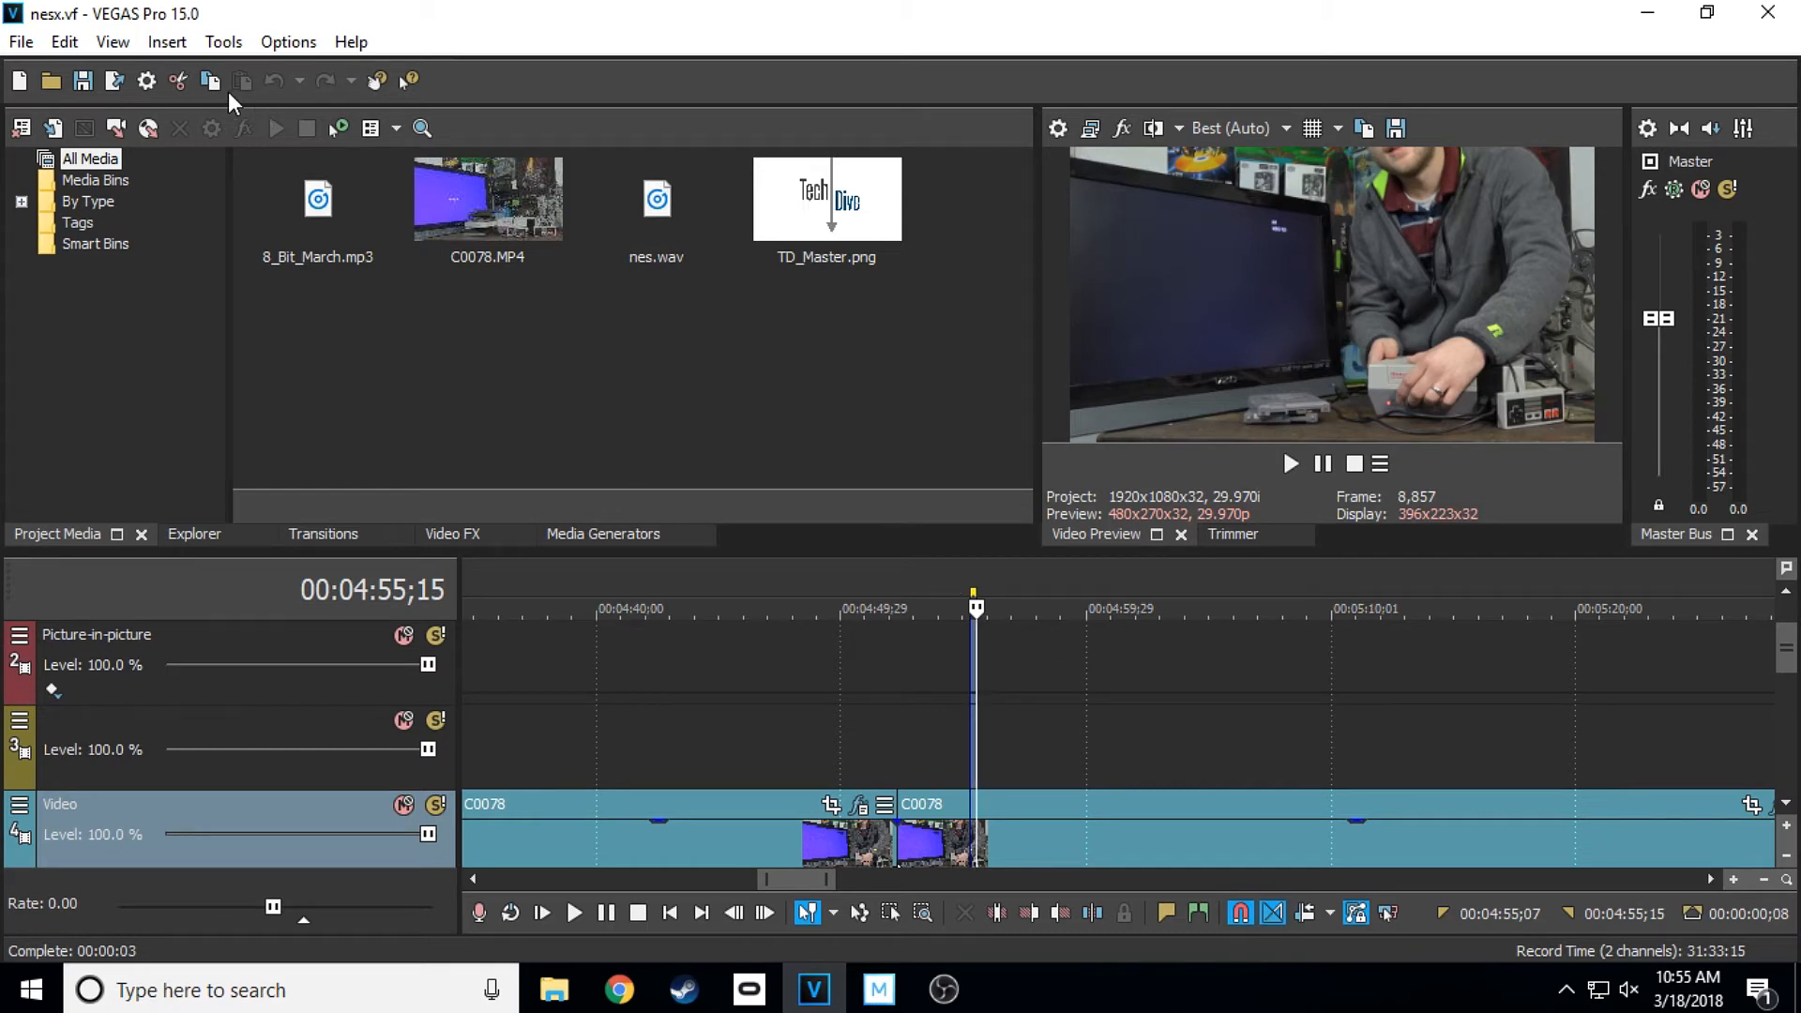
Open the VEGAS Pro preferences, examine the video settings' GPU acceleration options, and close the dialog without changing them
left_click(177, 48)
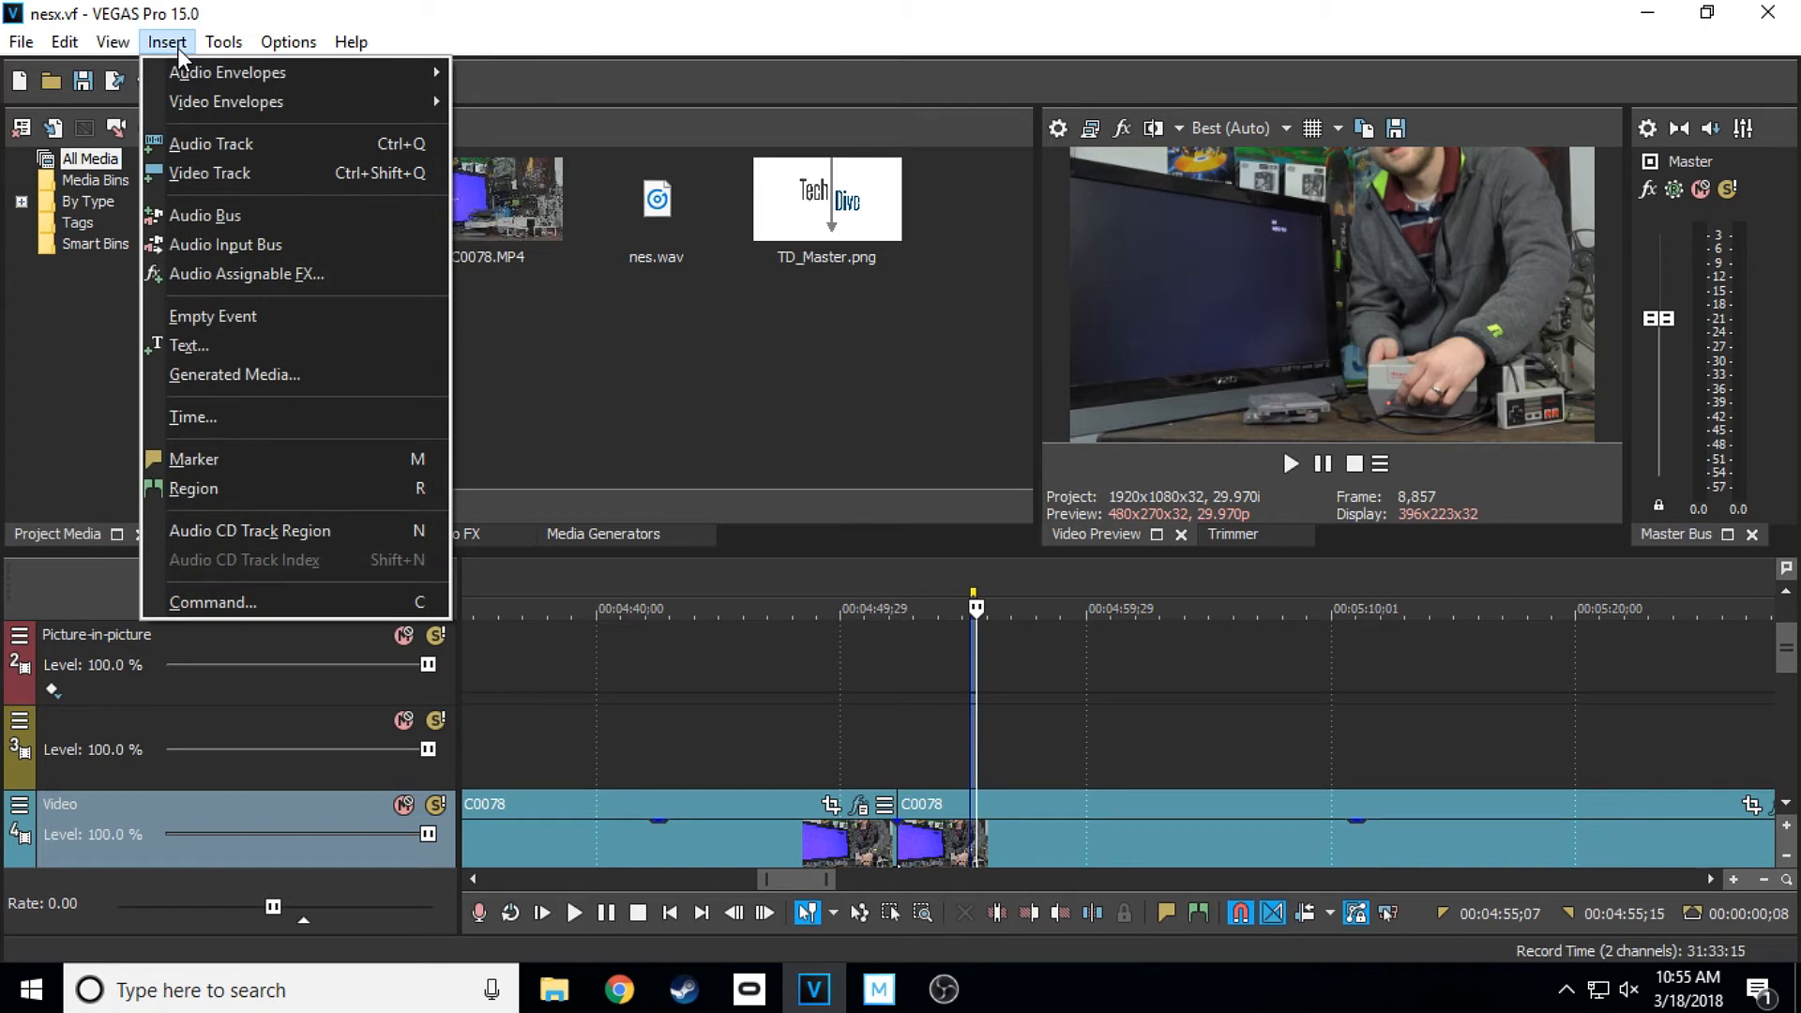
left_click(673, 35)
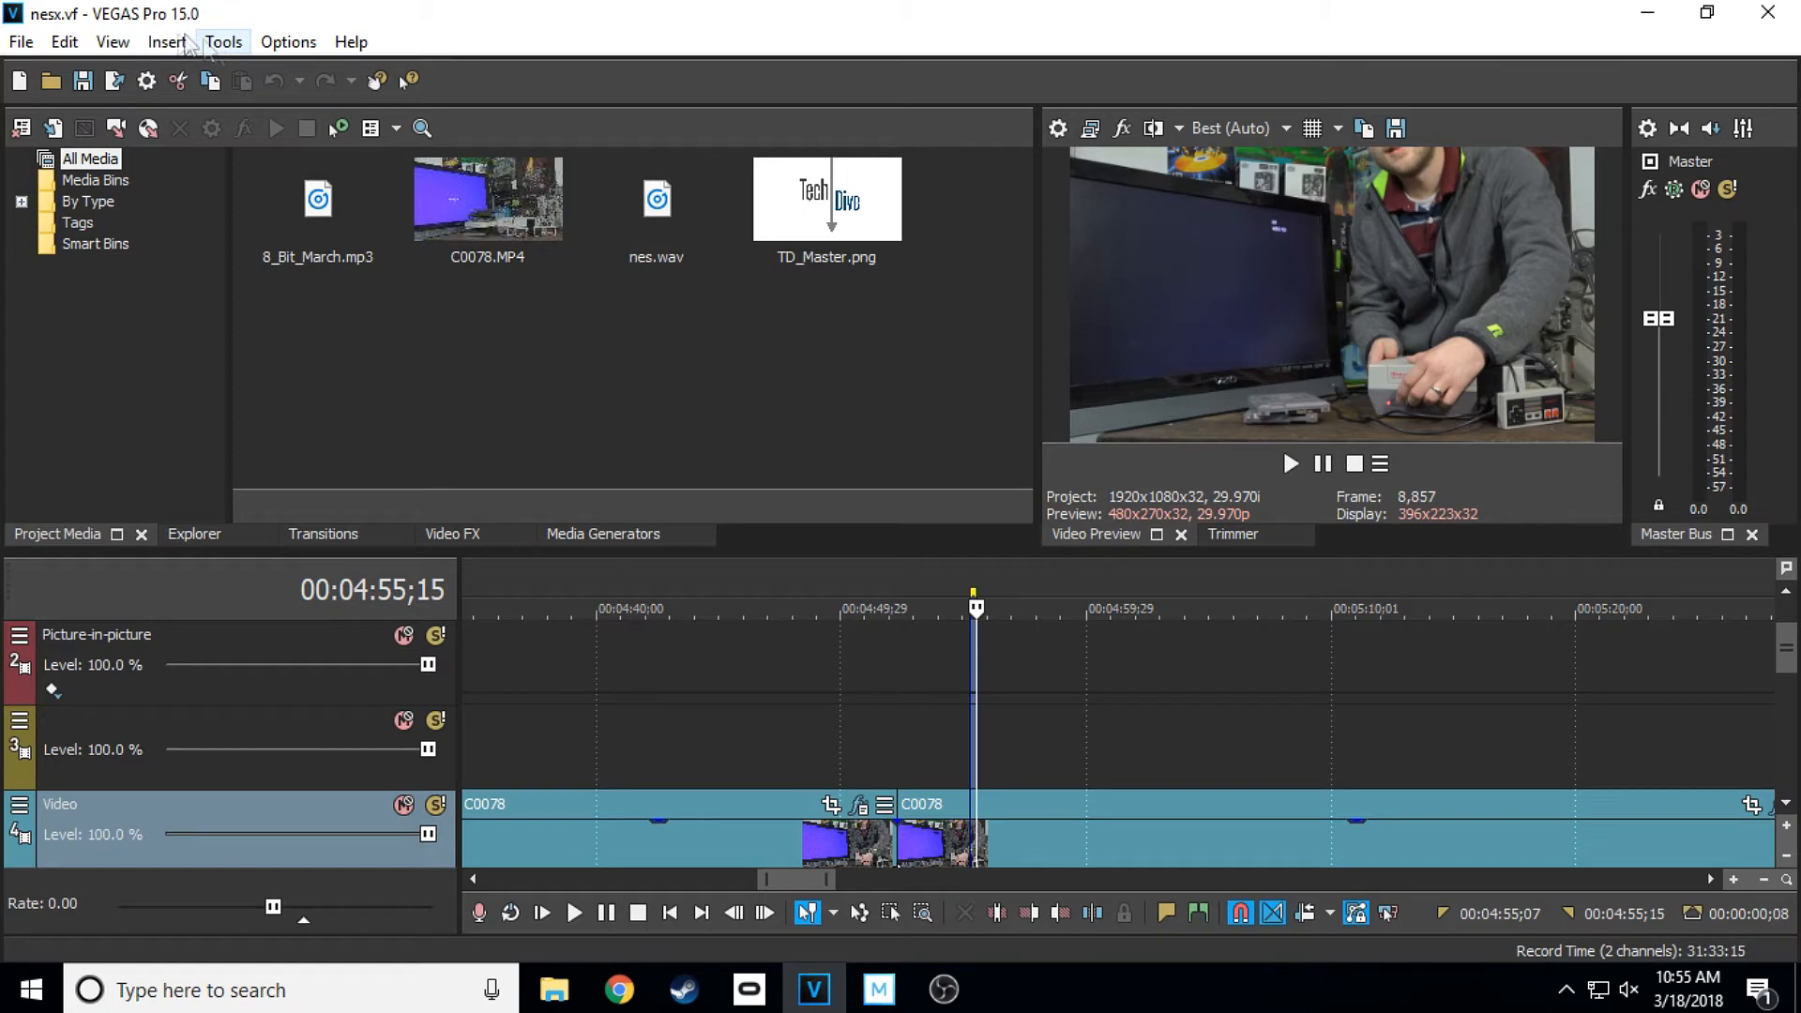
left_click(297, 41)
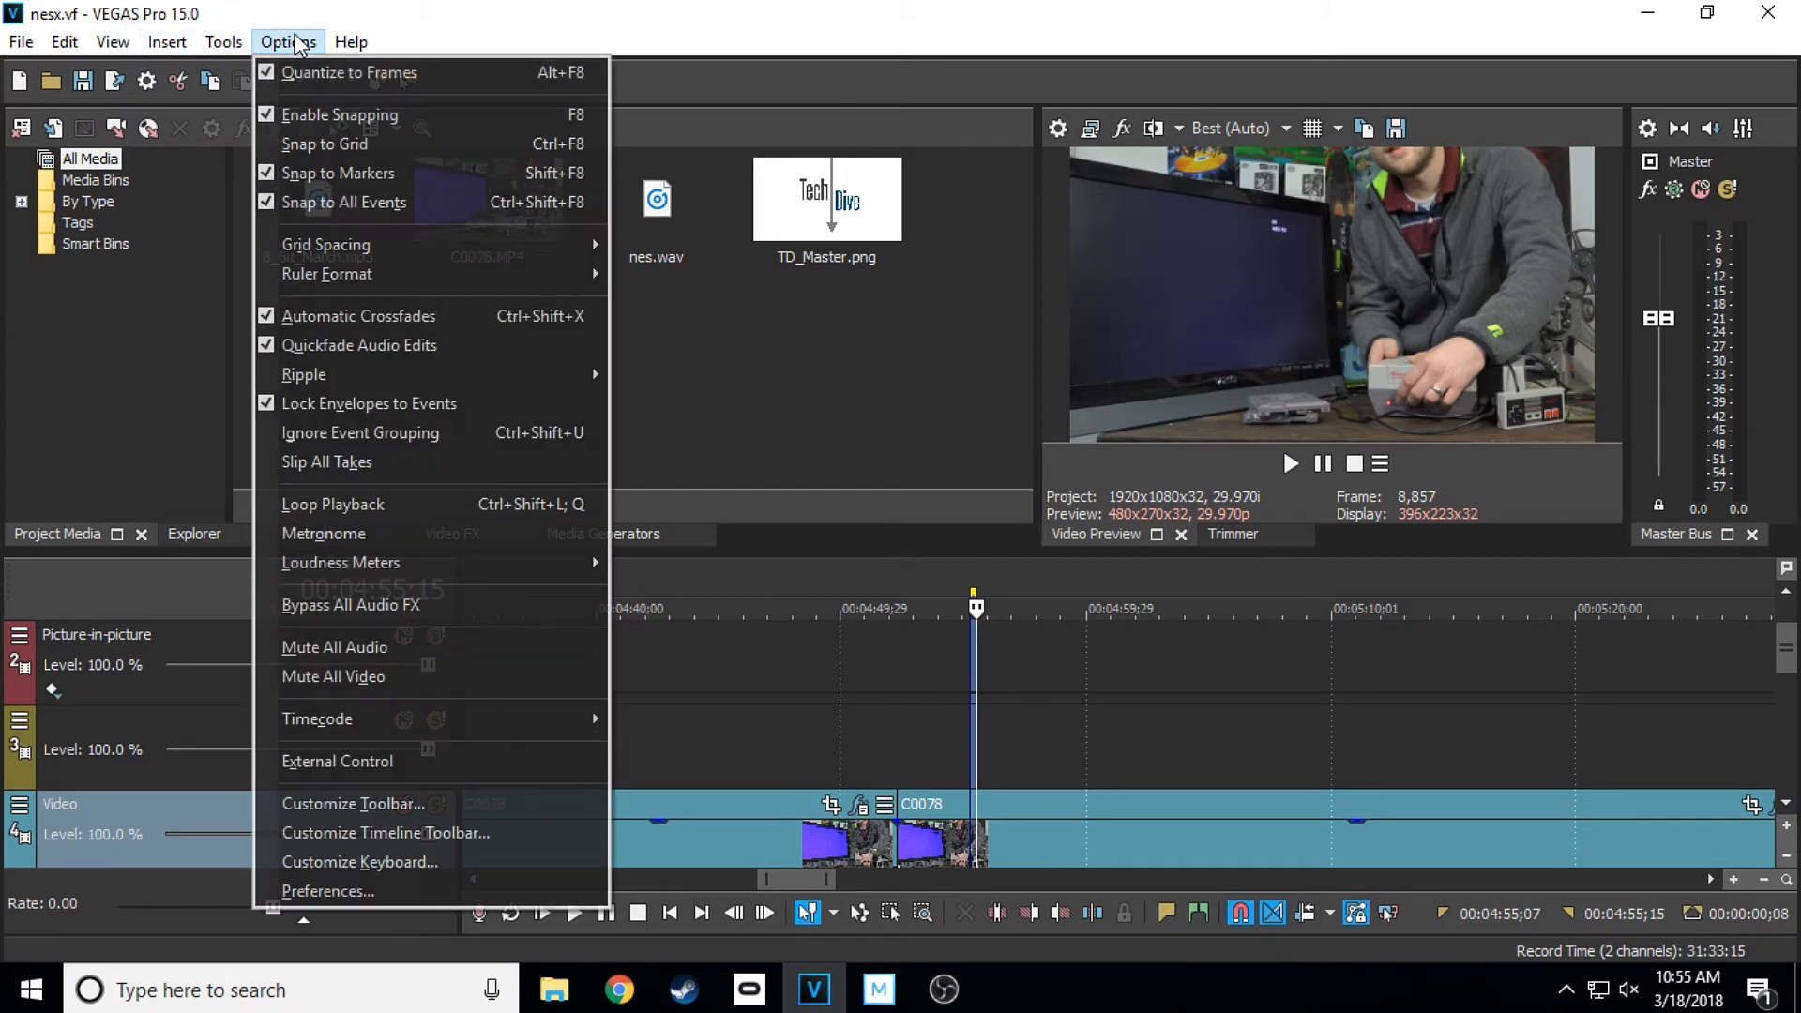
left_click(329, 891)
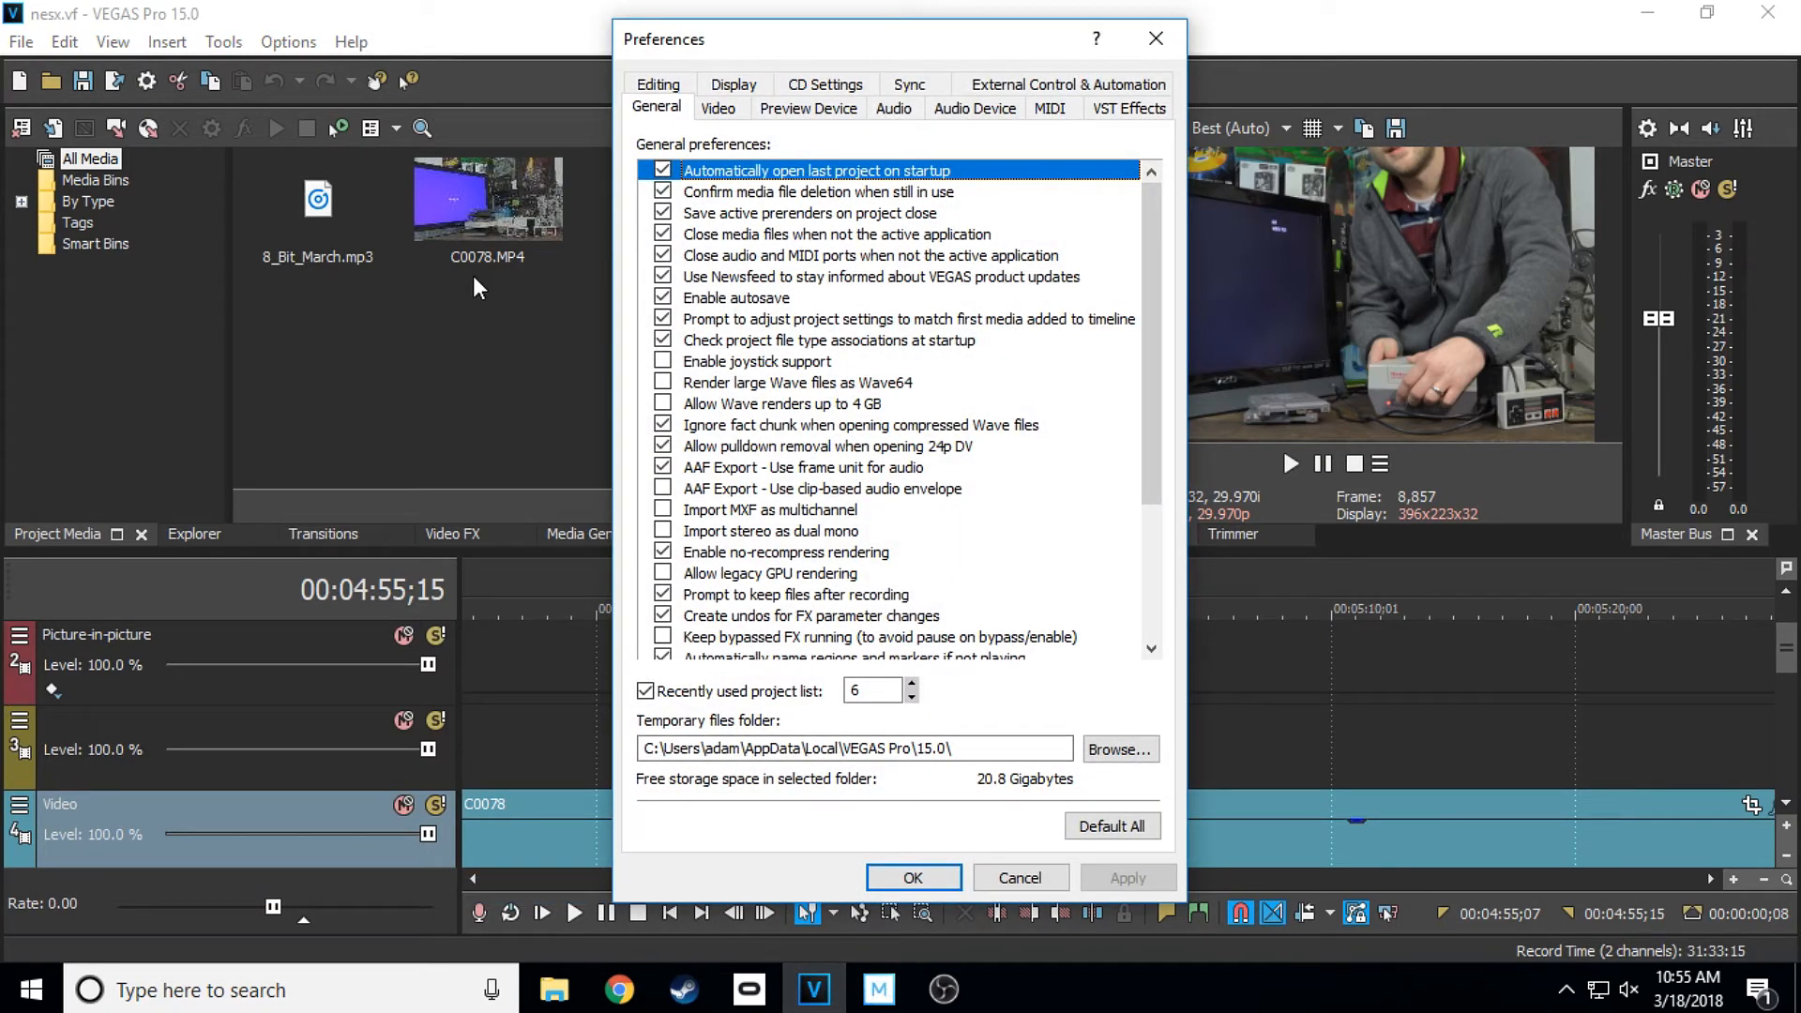
left_click(720, 109)
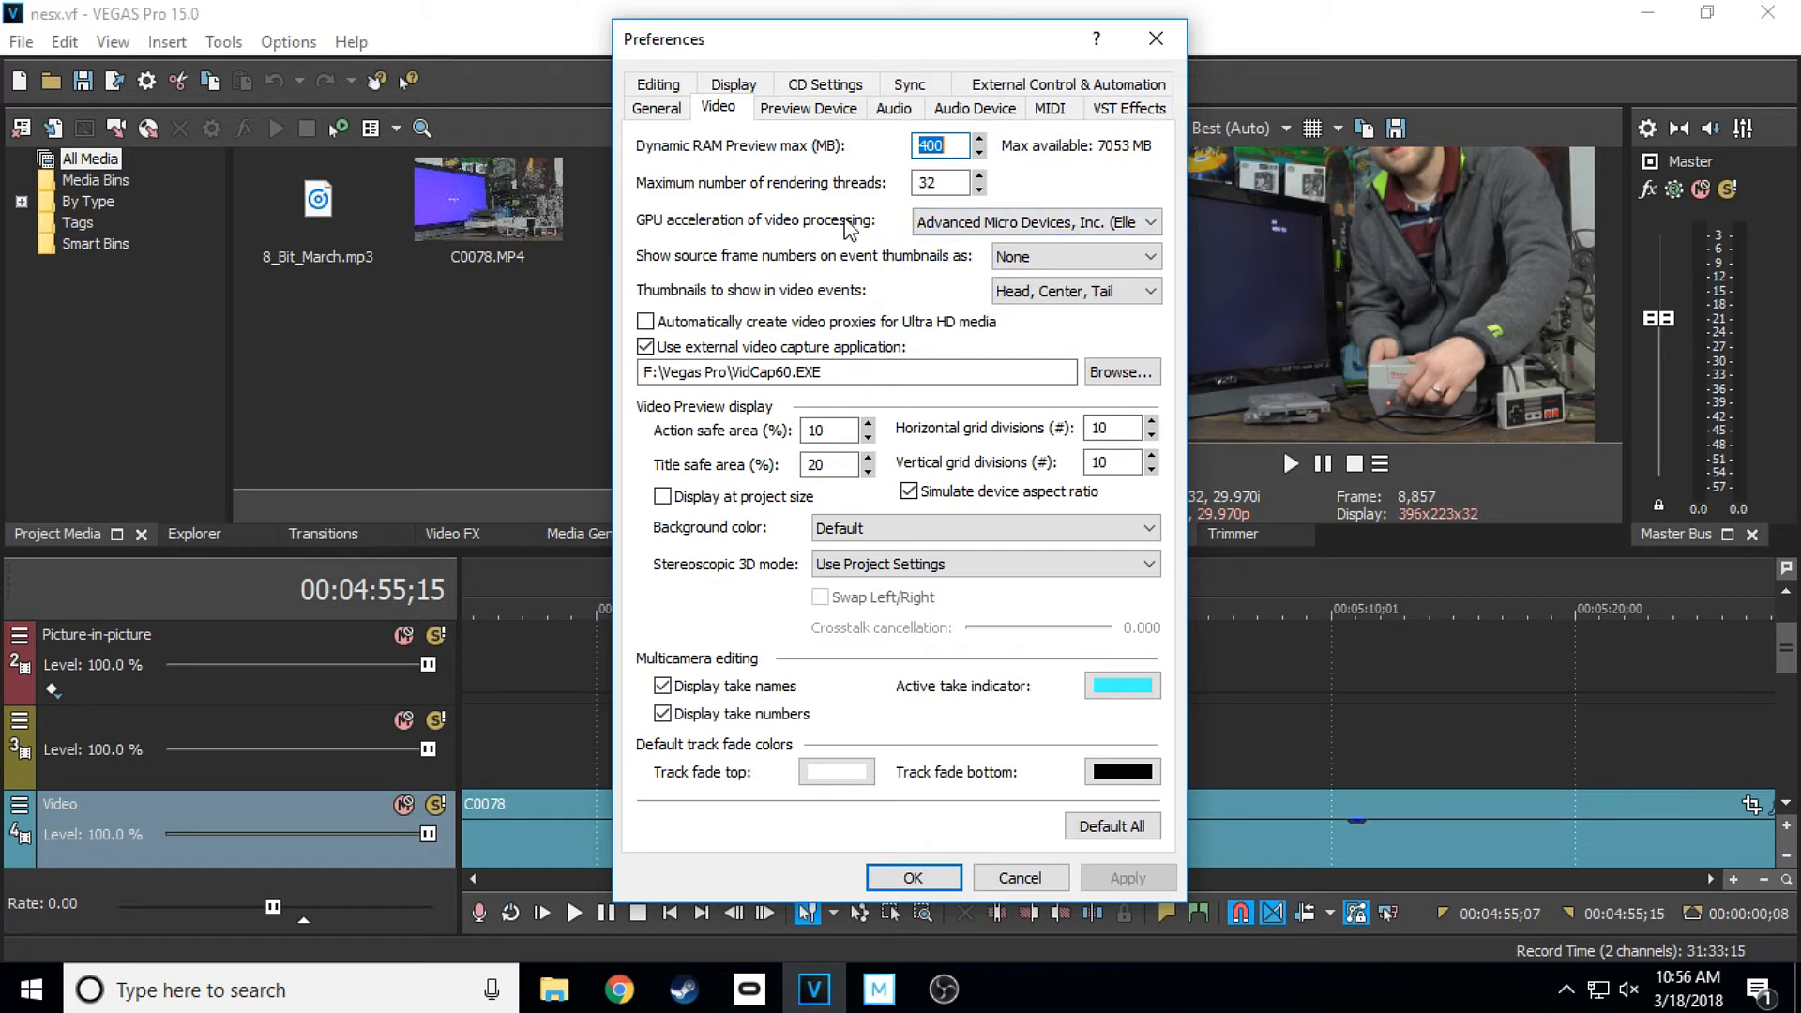
left_click(931, 225)
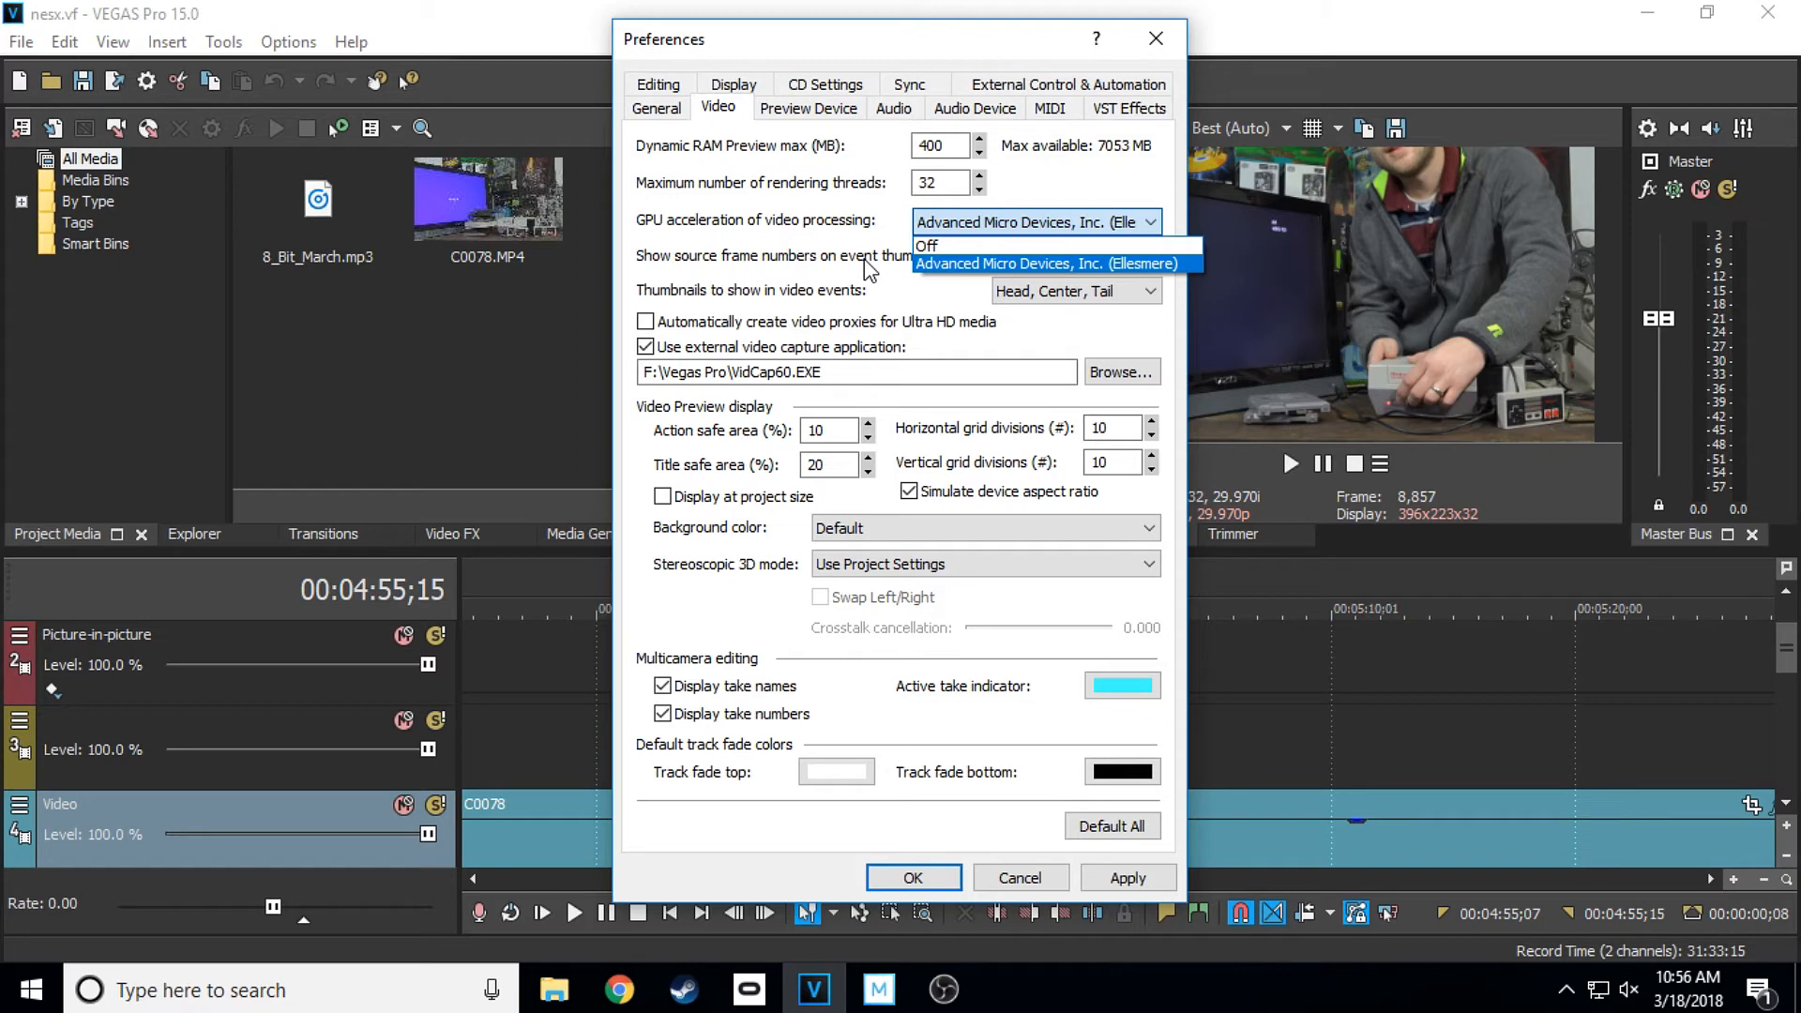
left_click(820, 224)
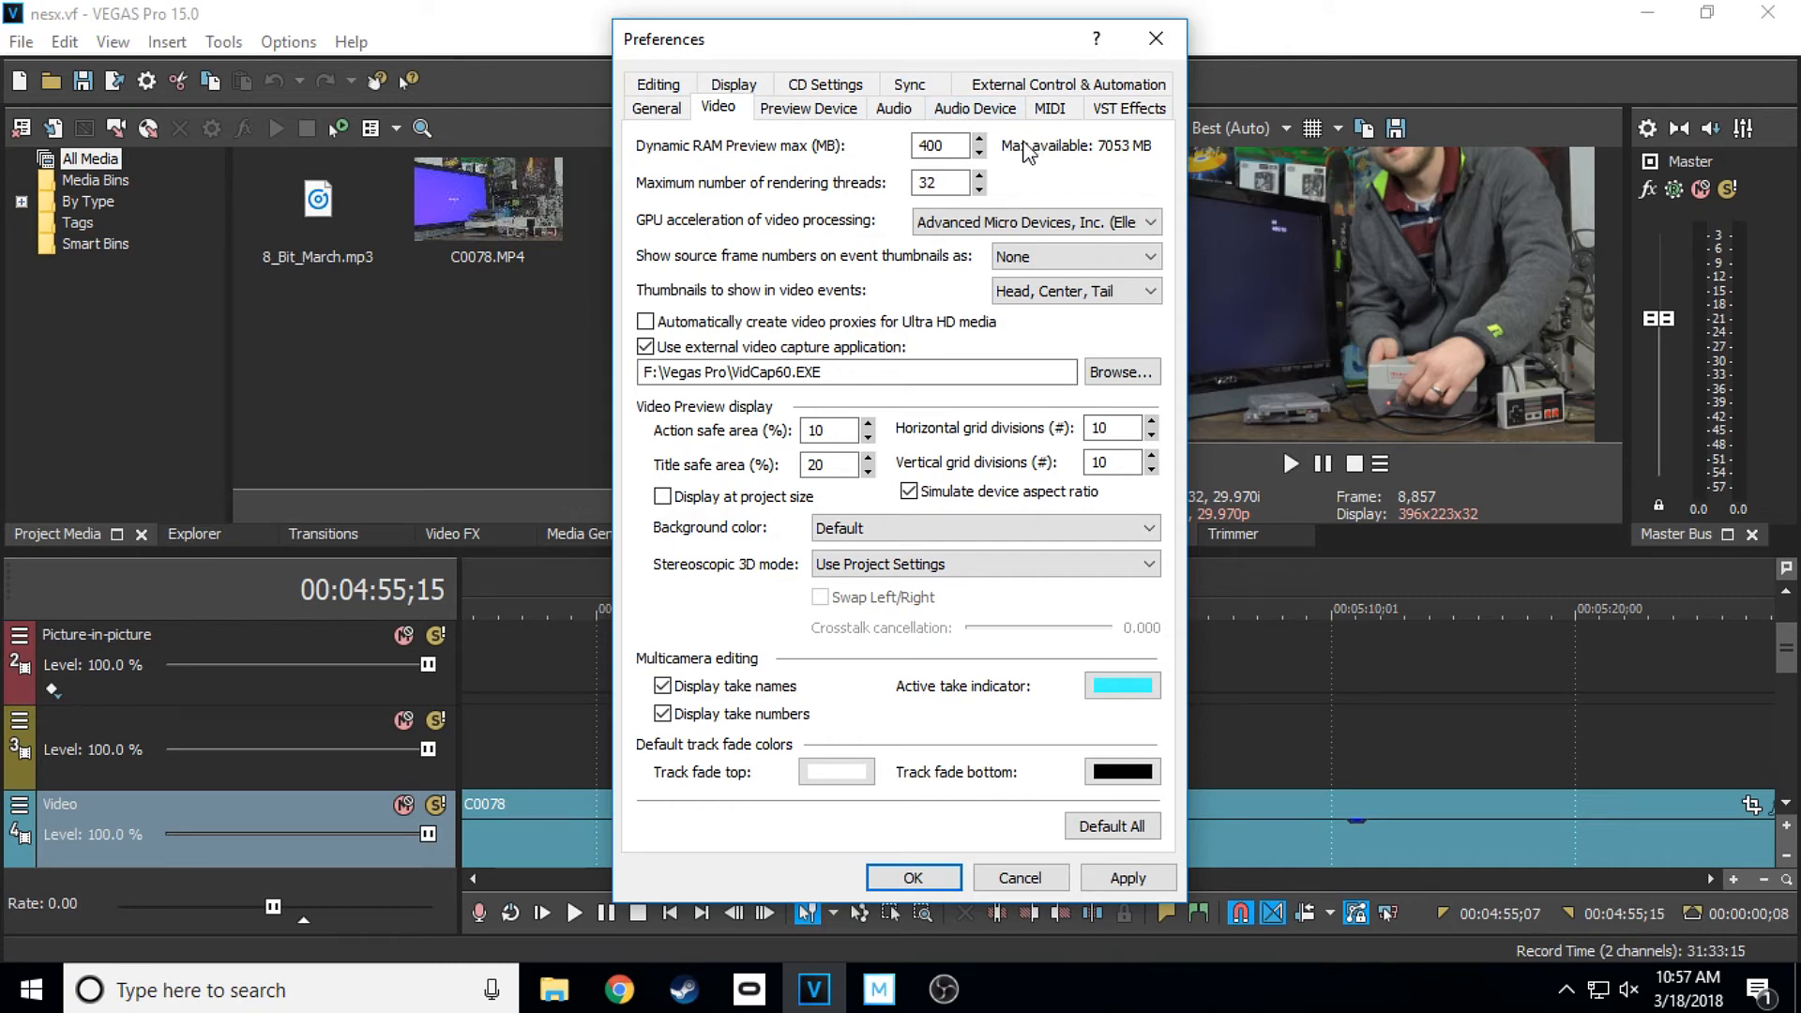
left_click(1156, 38)
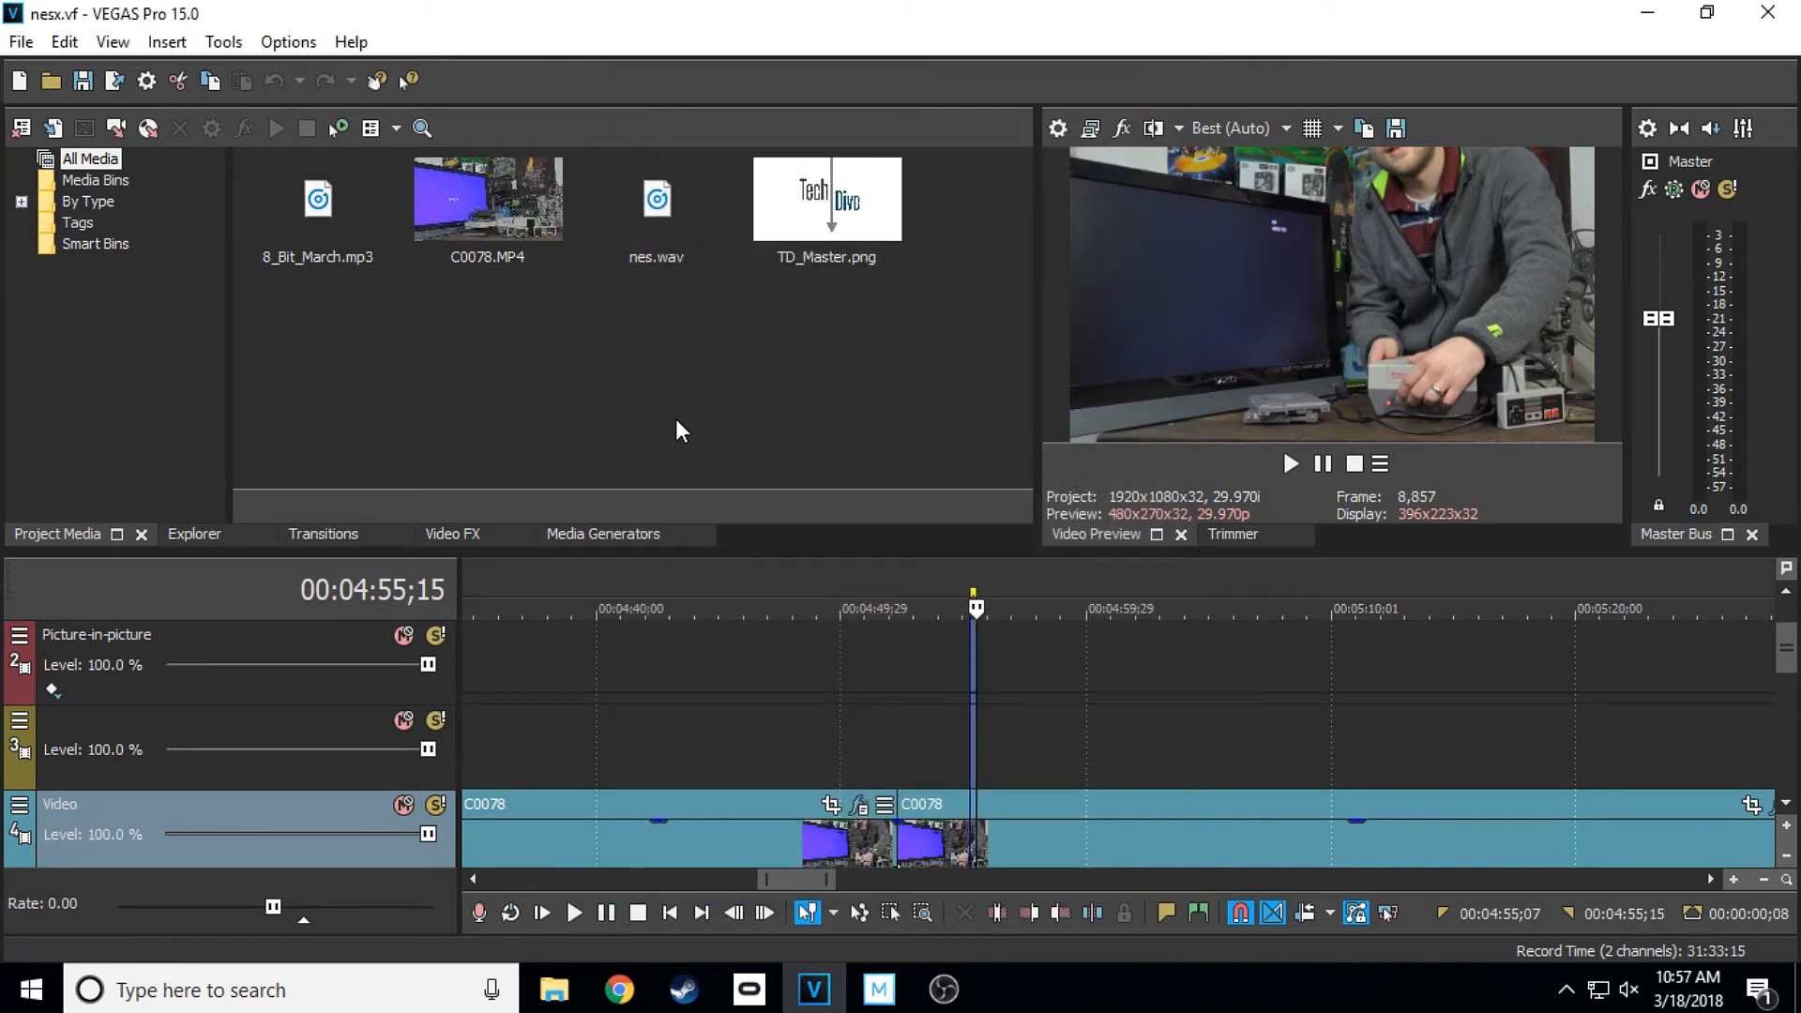
Show the whole nesx.vf timeline and look through all its tracks, ending at the Video, Audio and Music tracks
scroll(646, 656, "down", 4)
scroll(646, 668, "down", 5)
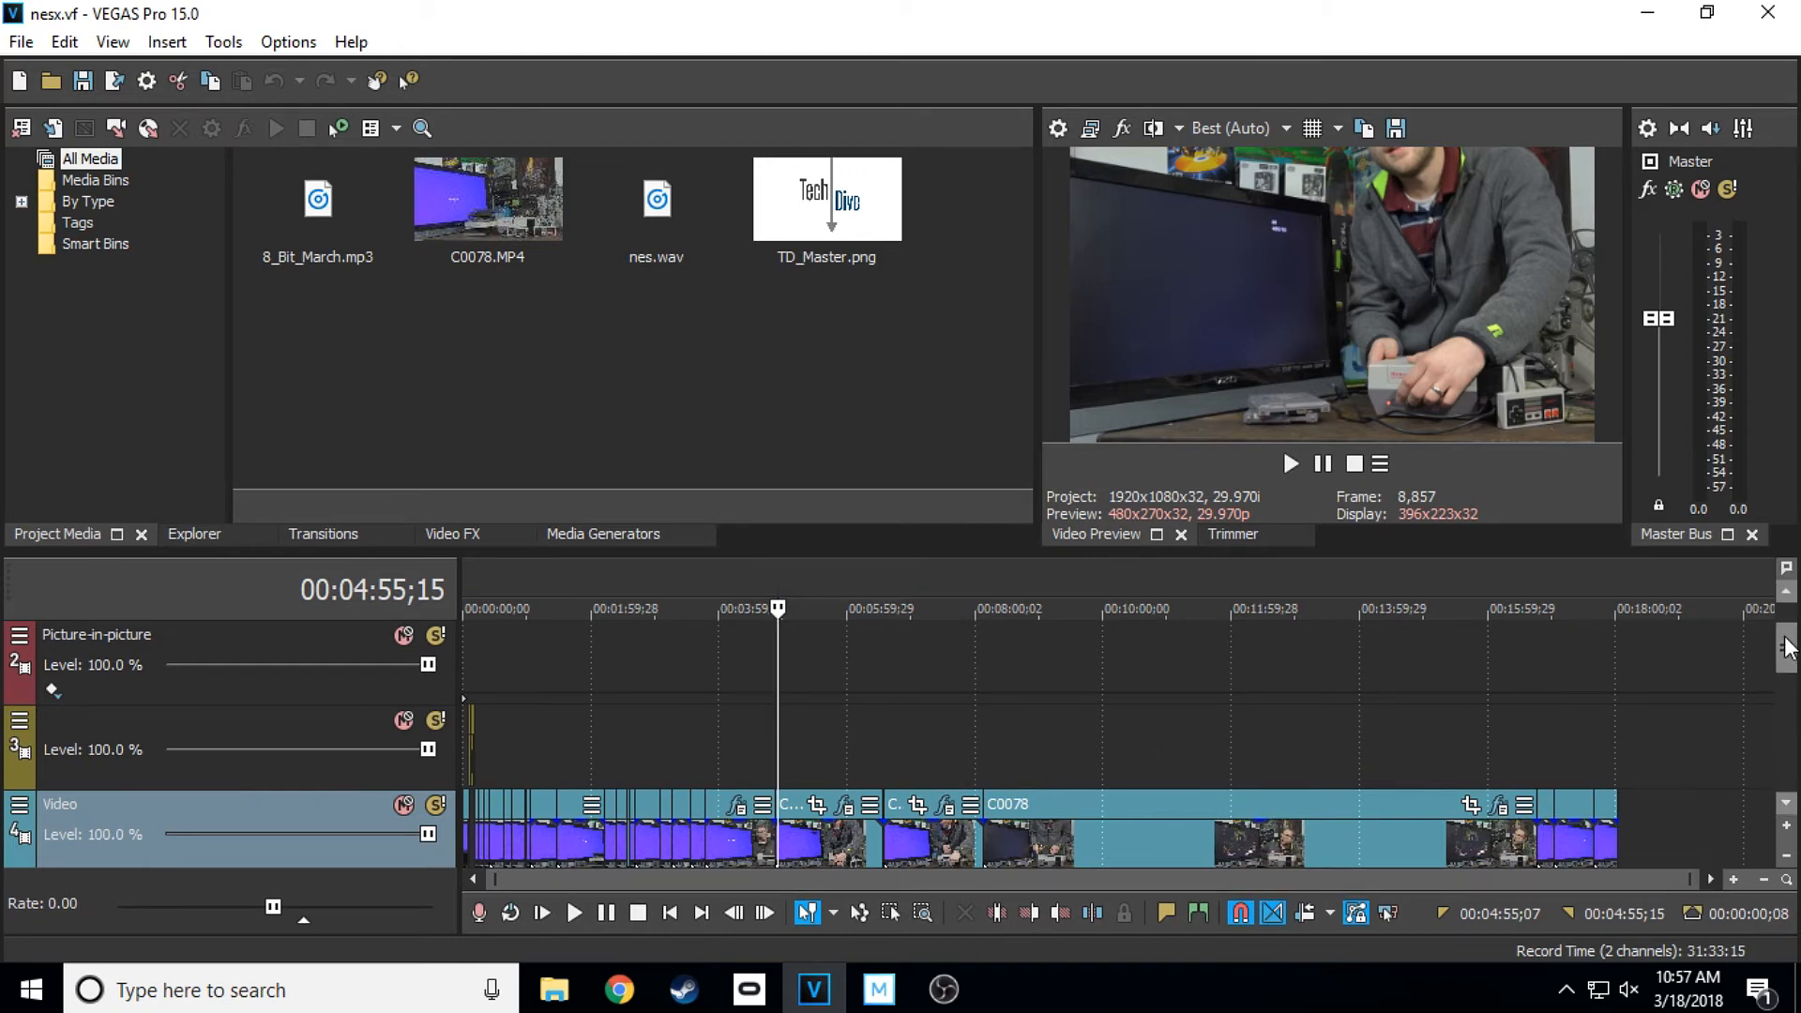
scroll(1792, 718, "down", 6)
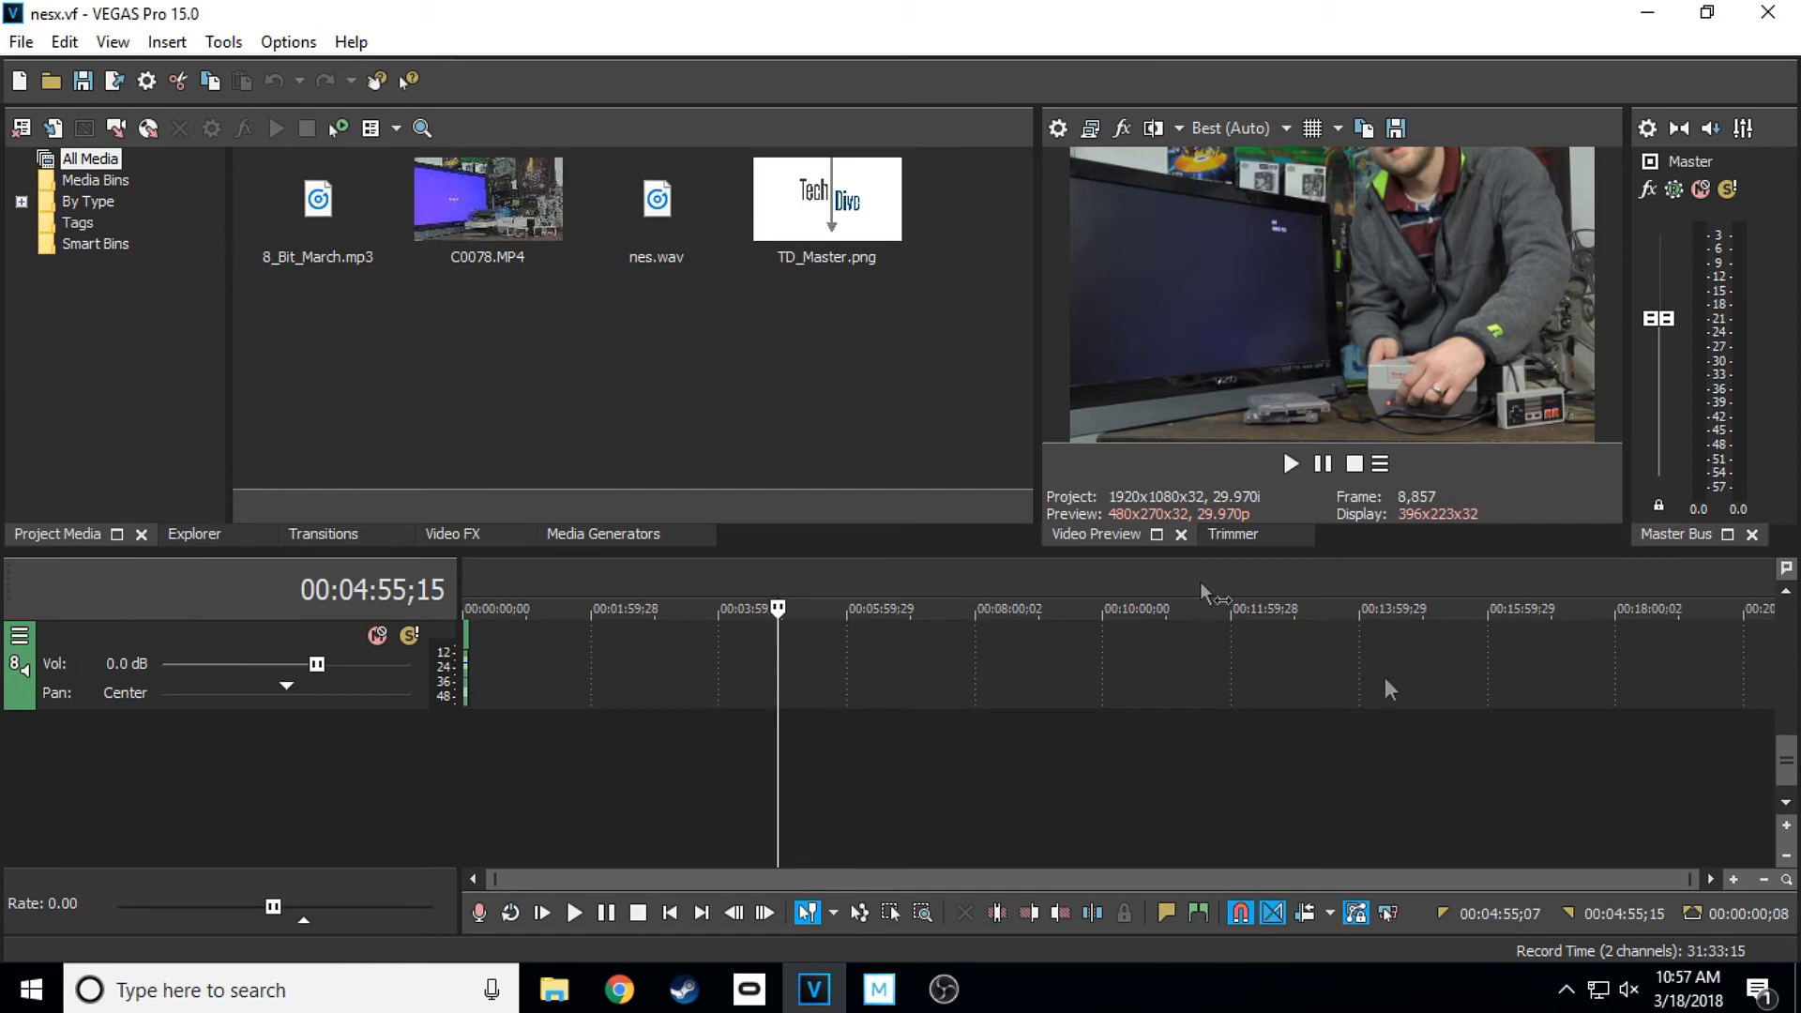
scroll(1754, 699, "up", 6)
scroll(1760, 661, "up", 3)
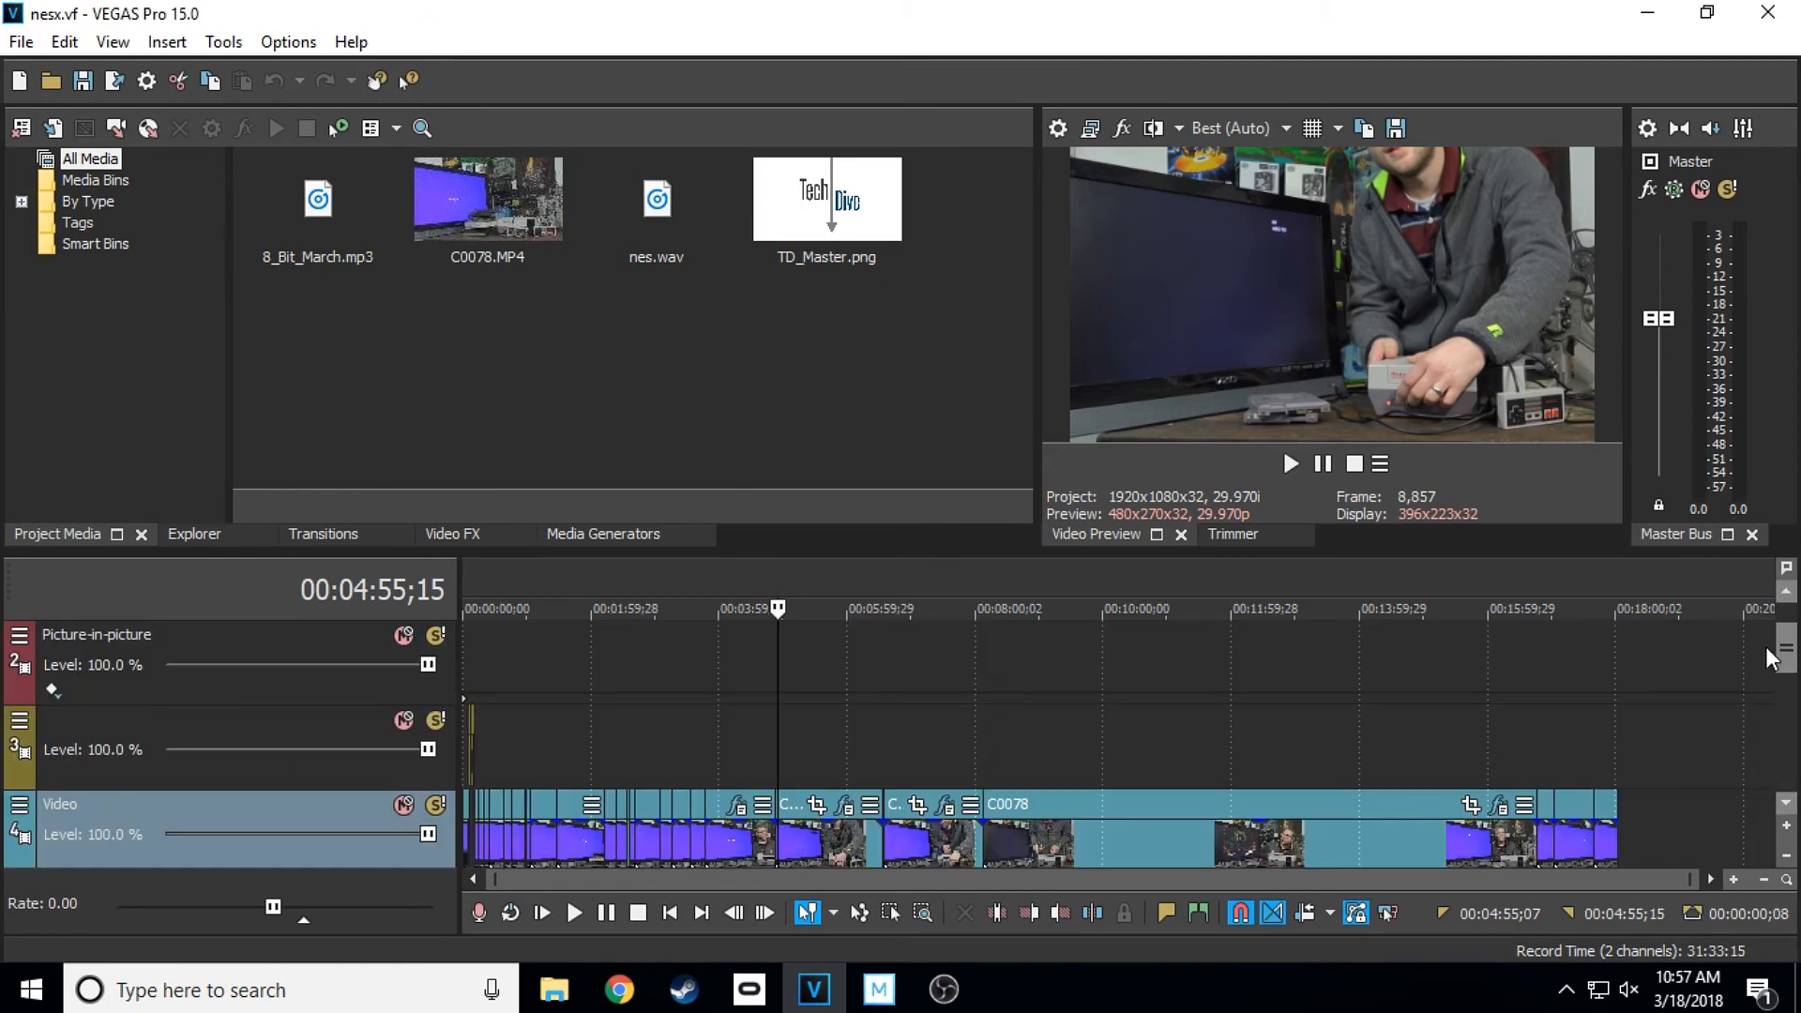
scroll(1764, 657, "down", 2)
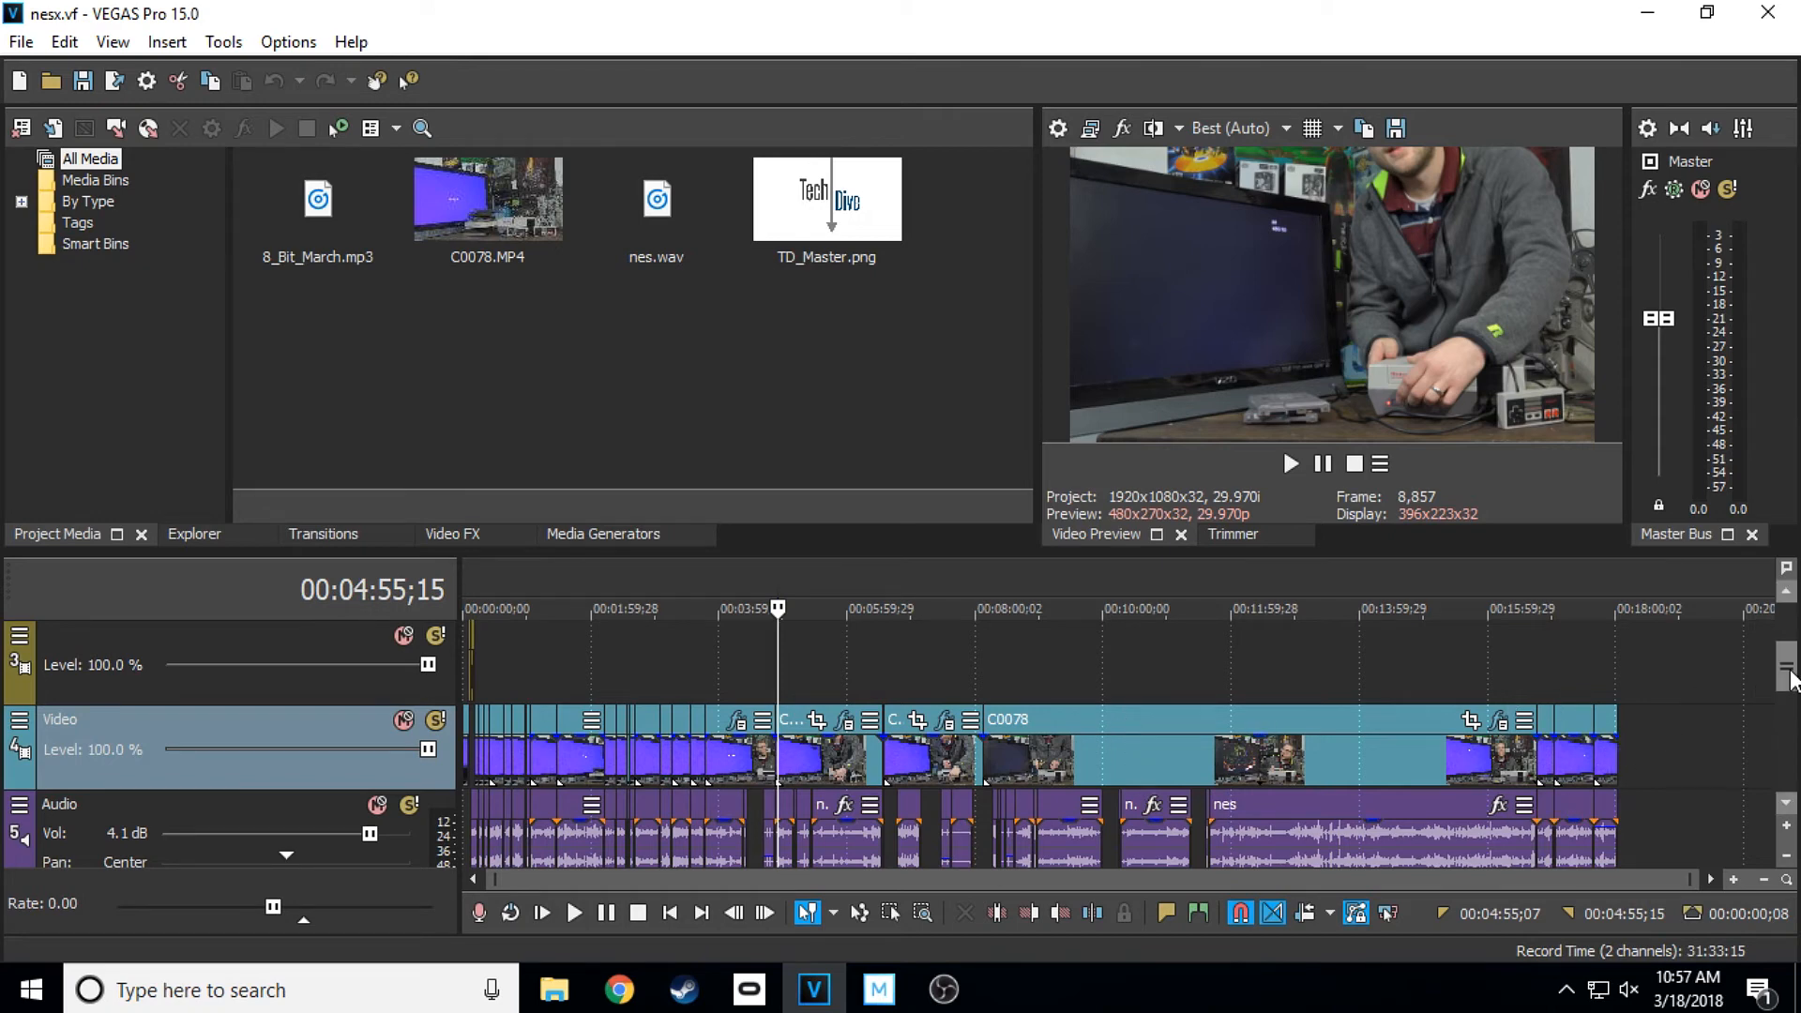
left_click_drag(1793, 683, 1796, 702)
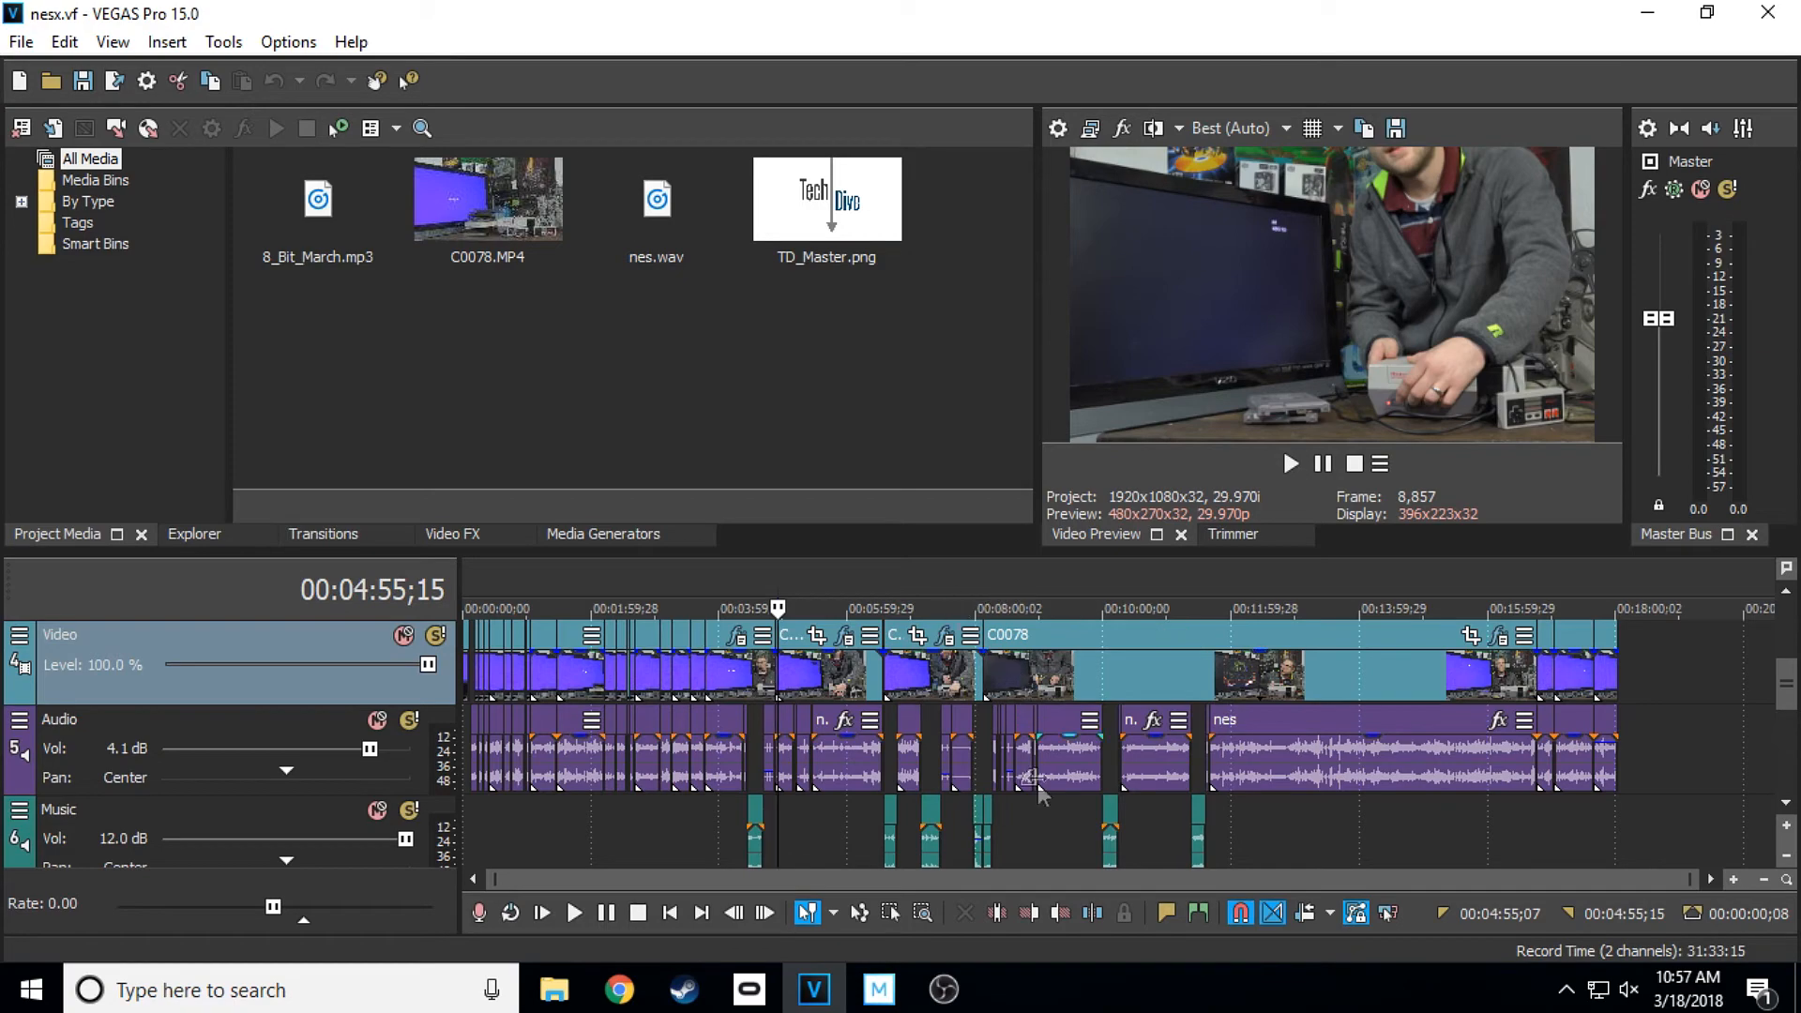
Check the recording status in OBS twice, returning to the nesx.vf project in VEGAS Pro each time
left_click(945, 992)
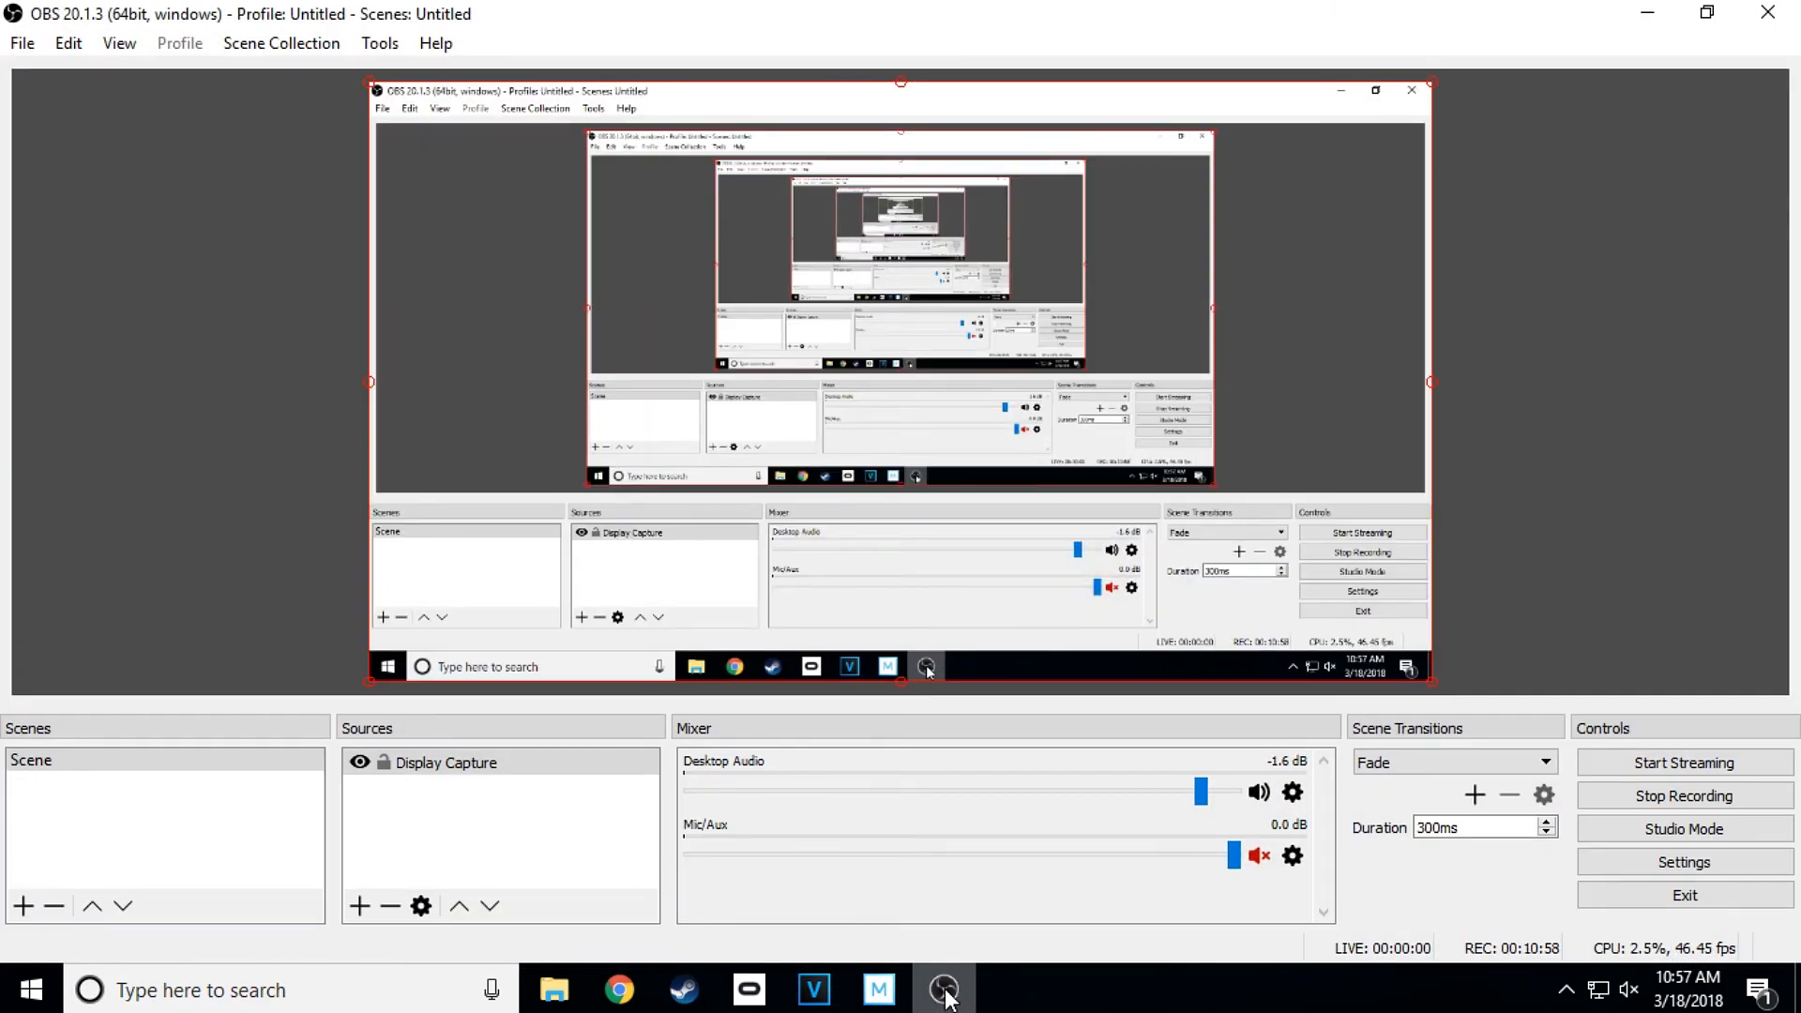
left_click(945, 992)
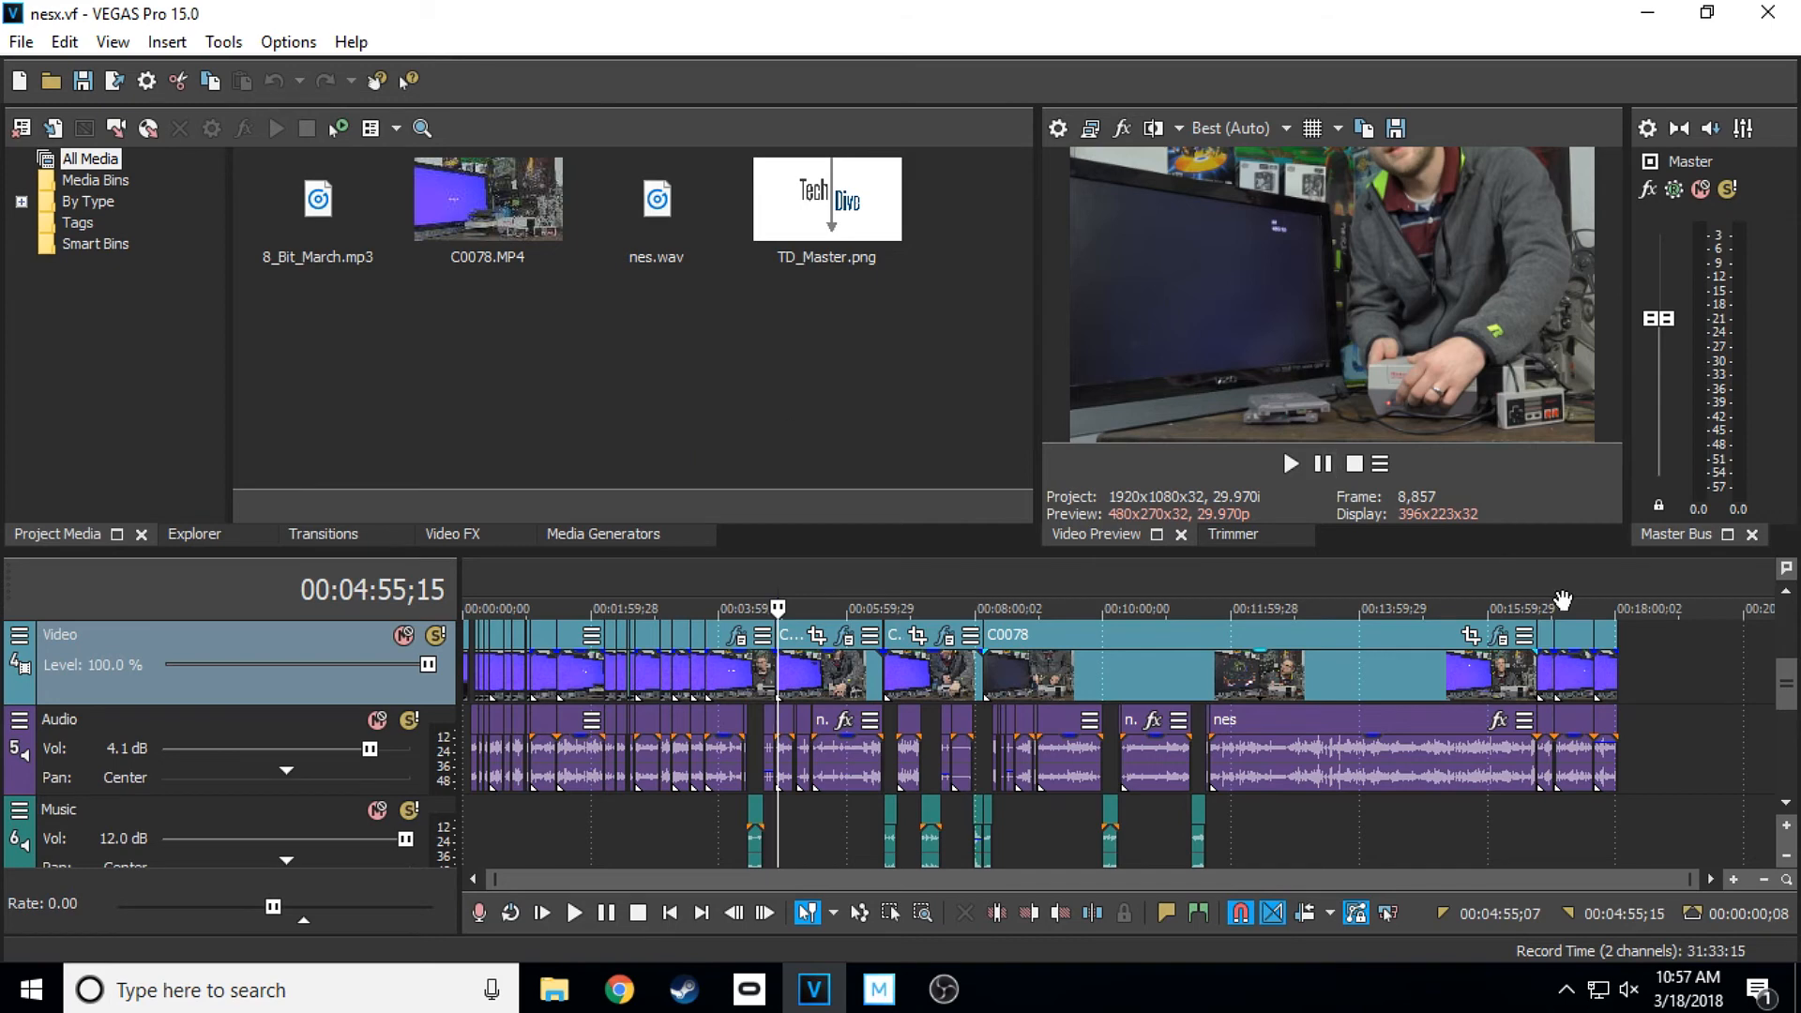
mouse_move(1788, 706)
left_mouse_down()
mouse_move(1787, 663)
mouse_move(1787, 722)
left_mouse_up()
left_click(941, 993)
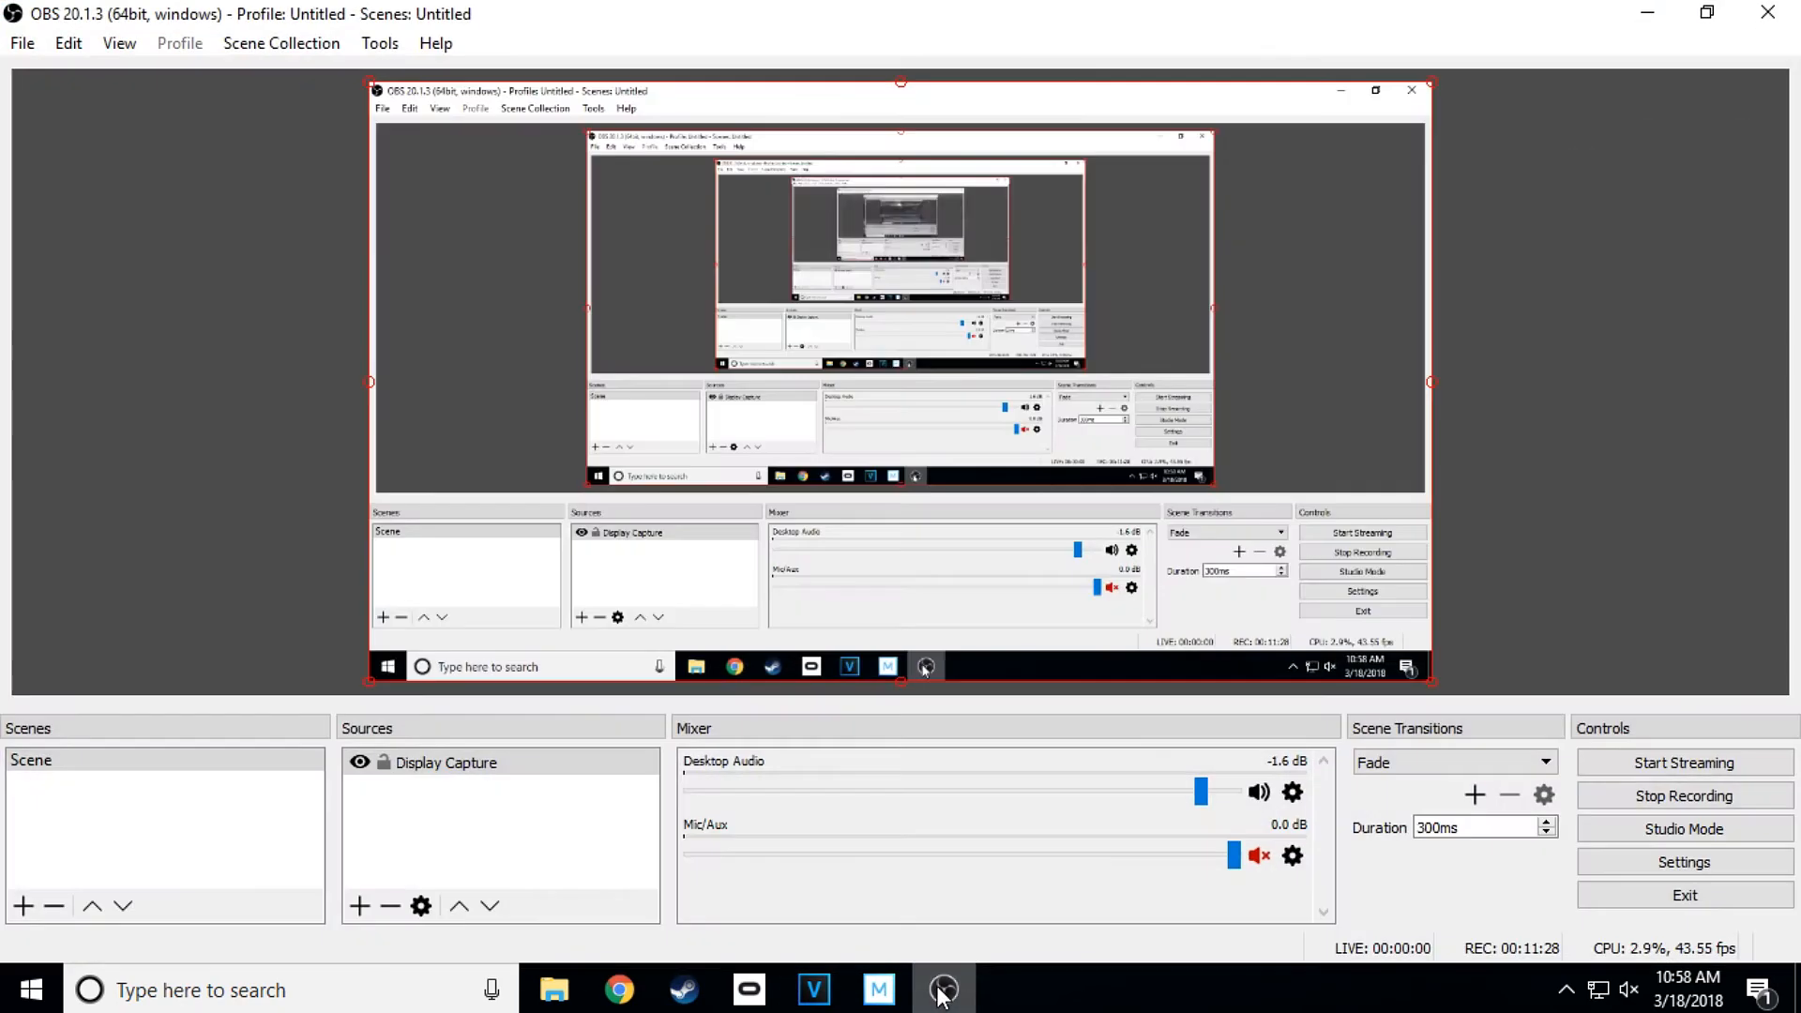
left_click(941, 993)
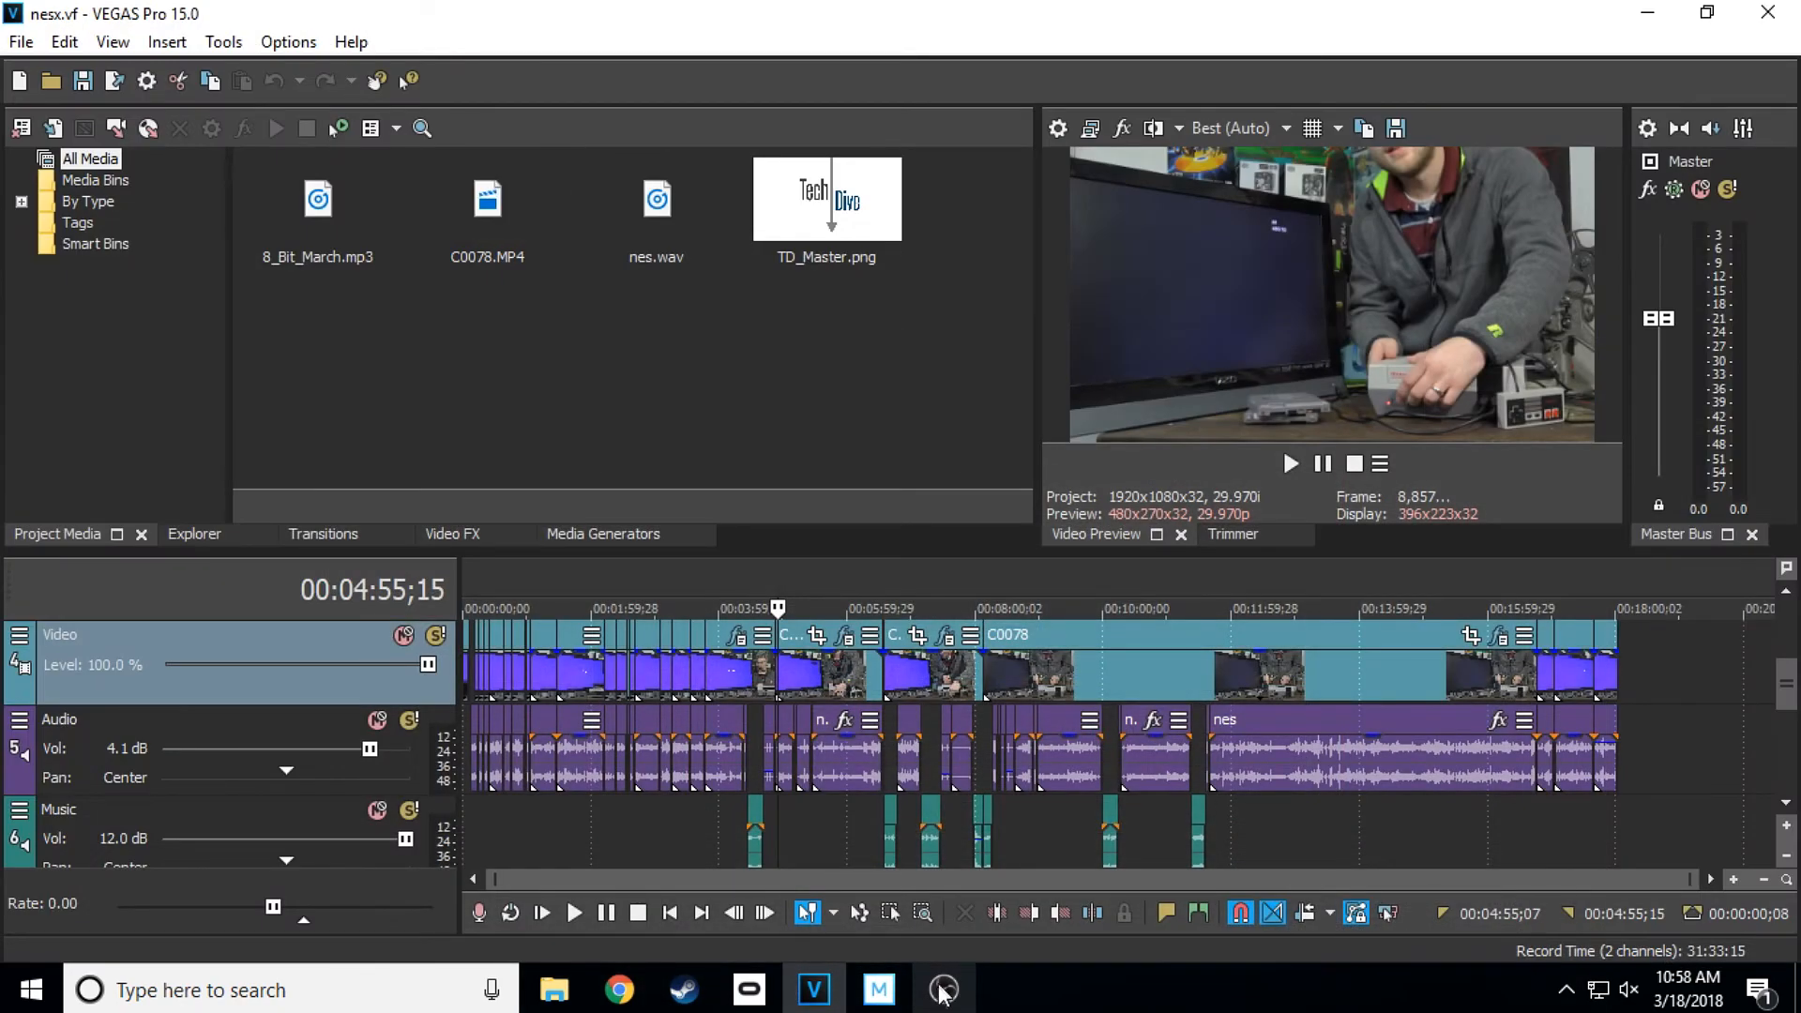
View the end of the nesx.vf timeline, glance at Movie Studio, and preview the C0078 footage at 00:13:30;10 in VEGAS Pro
left_click_drag(982, 883, 1431, 915)
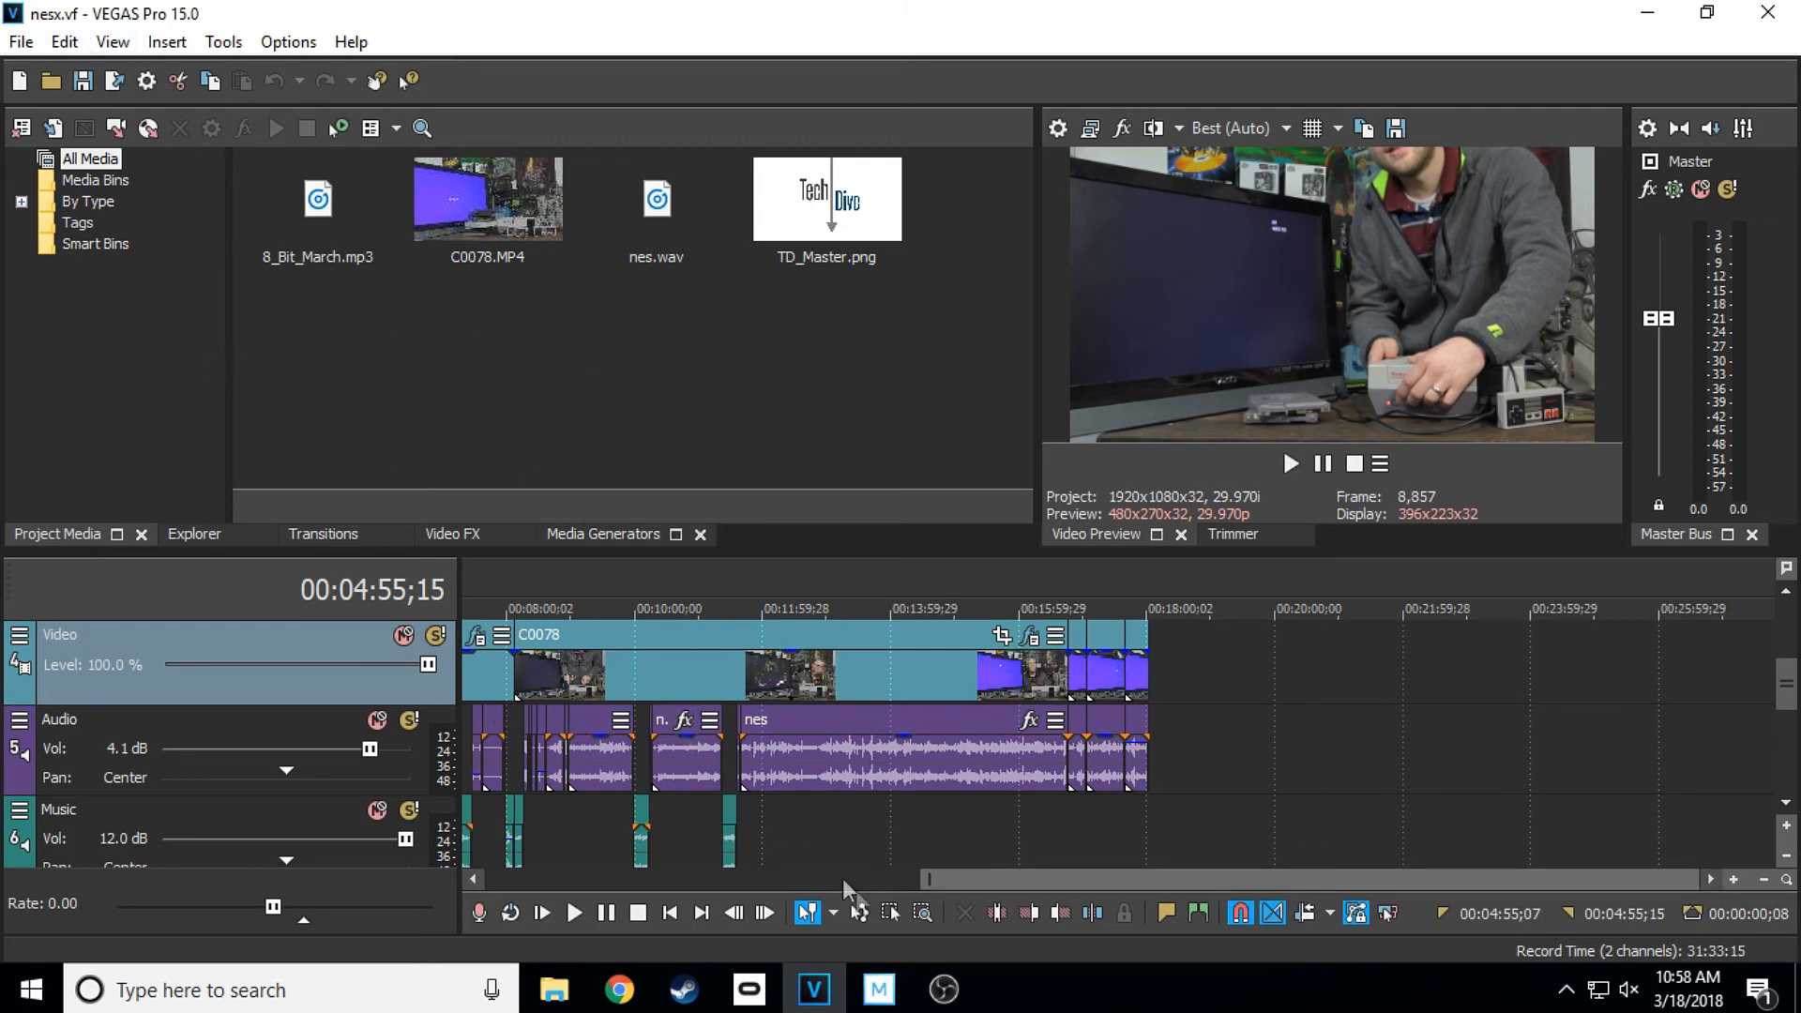
left_click(879, 990)
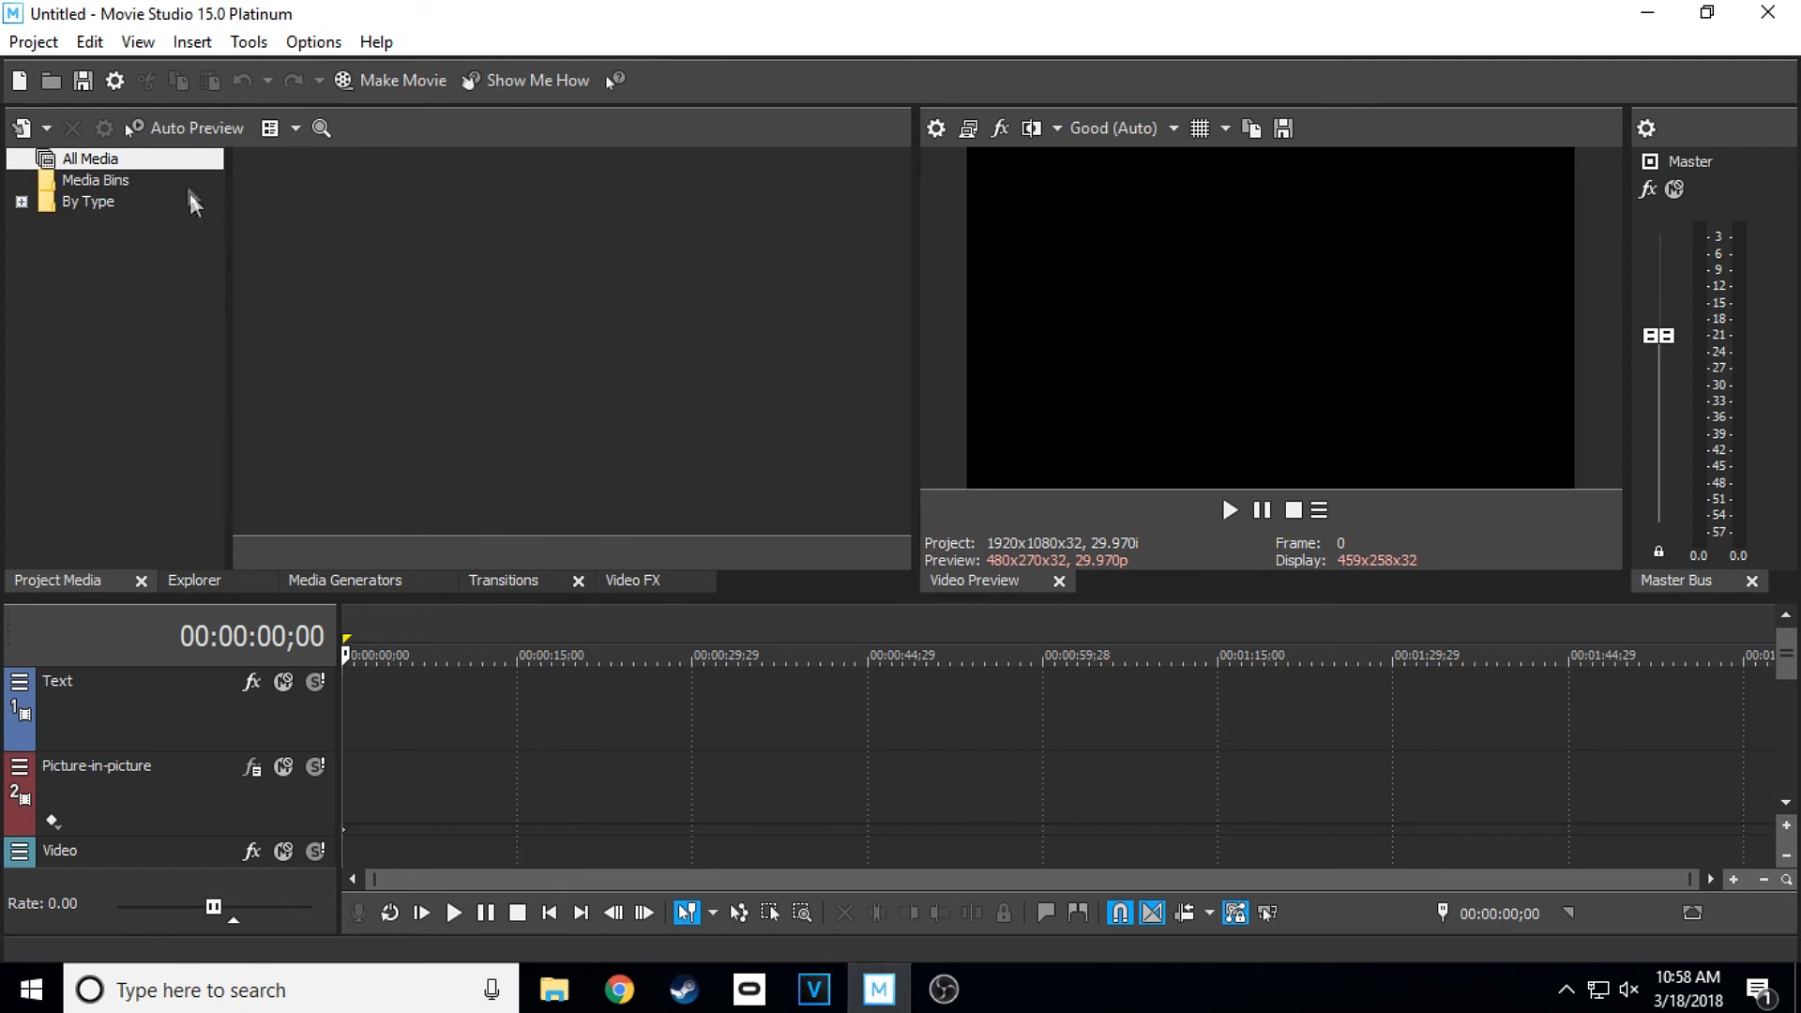
left_click(808, 994)
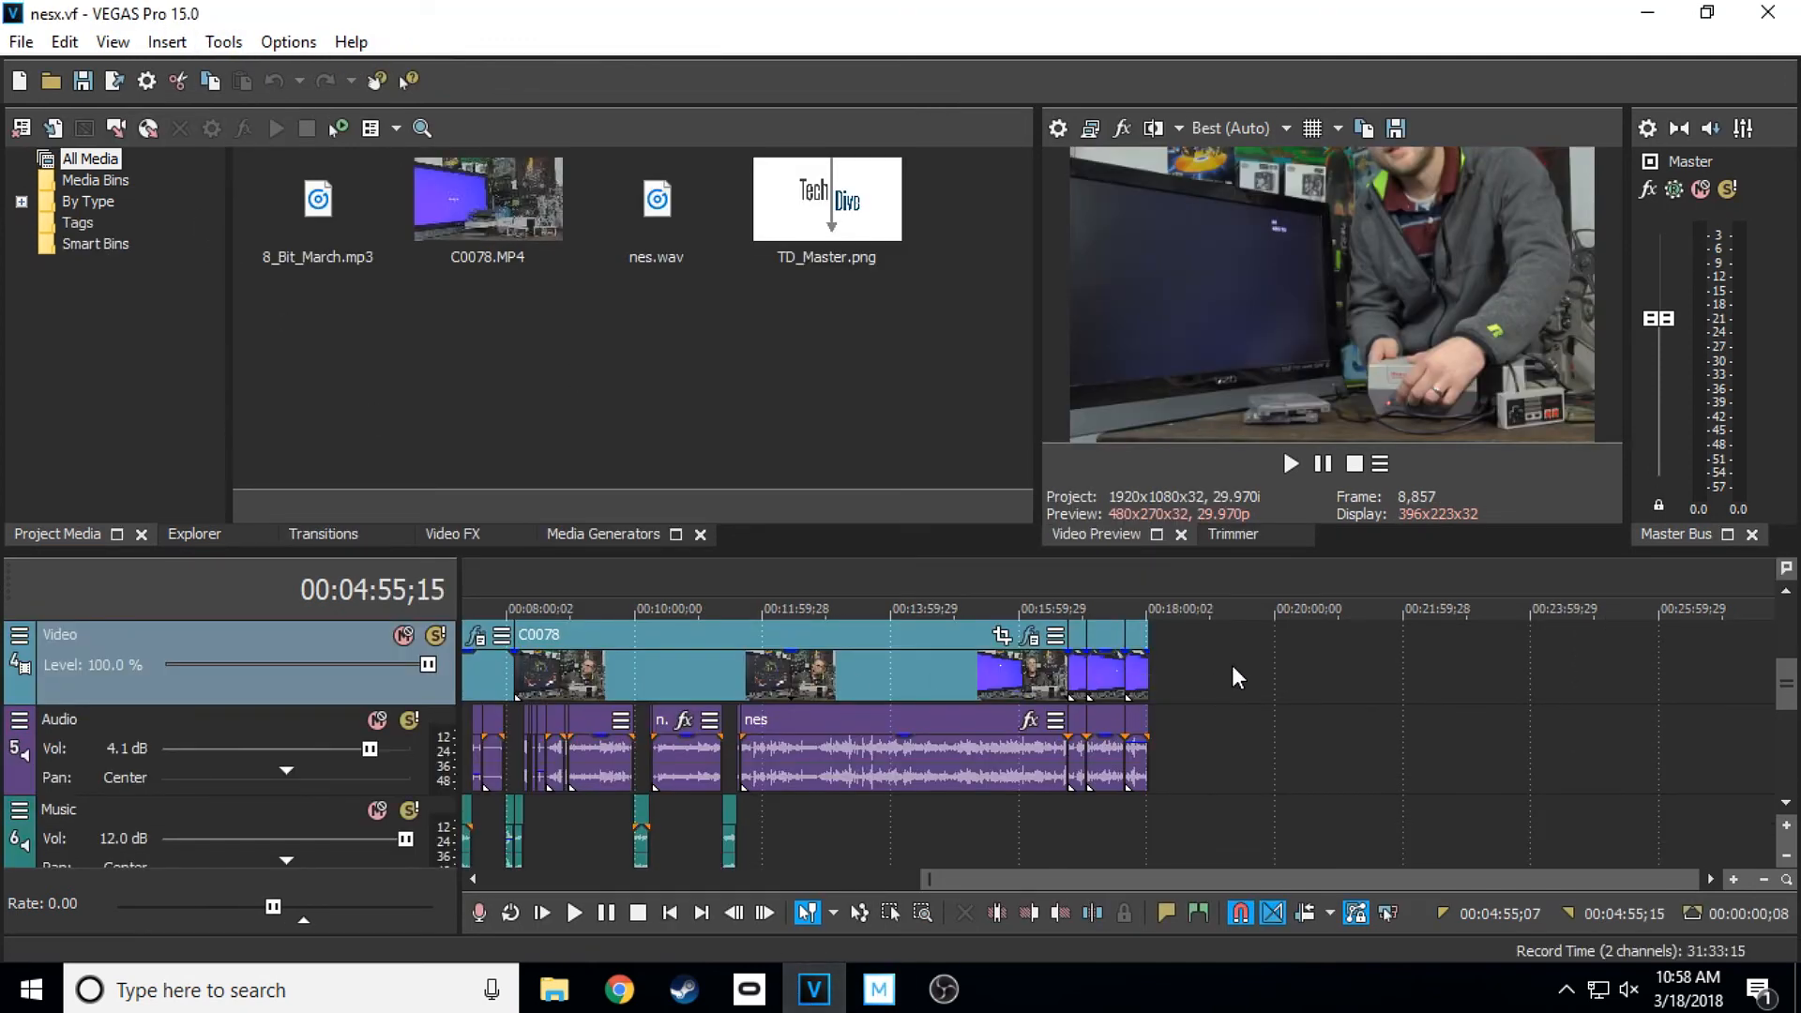
left_click(858, 576)
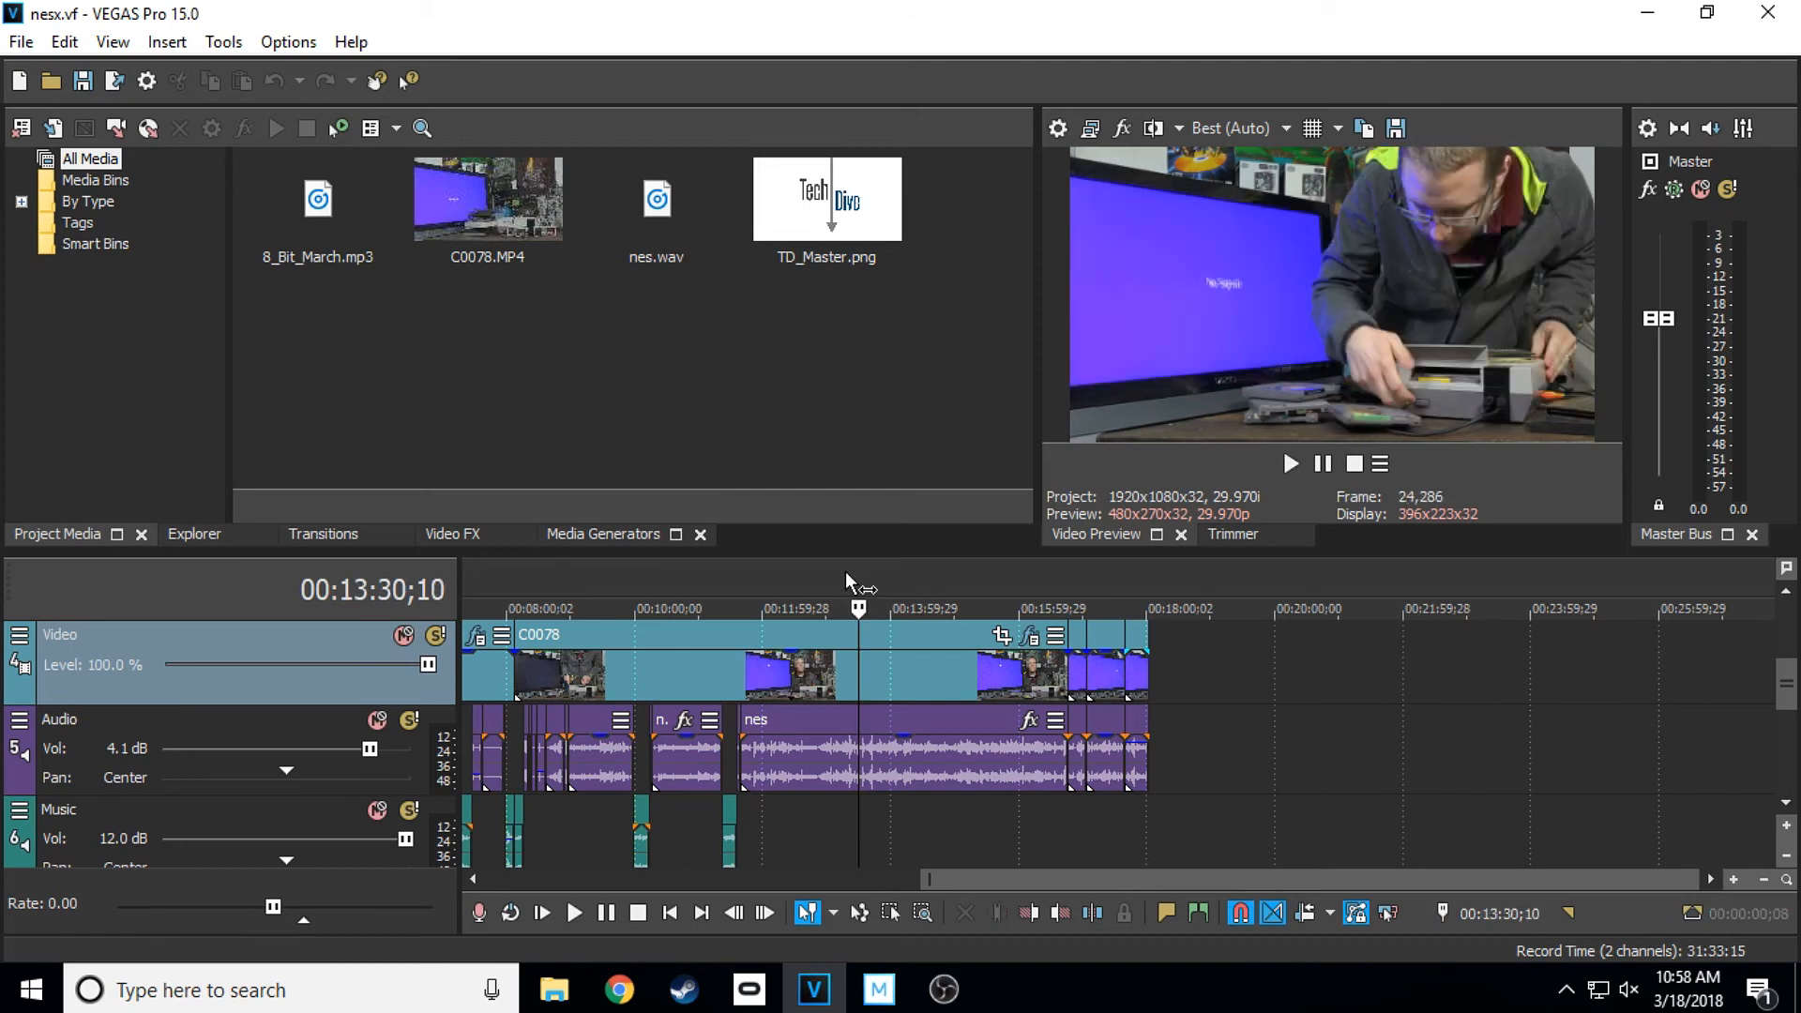
Switch to Movie Studio and close the preview, effects, transitions, generators, media, explorer and master bus windows, leaving only the timeline
left_click(878, 989)
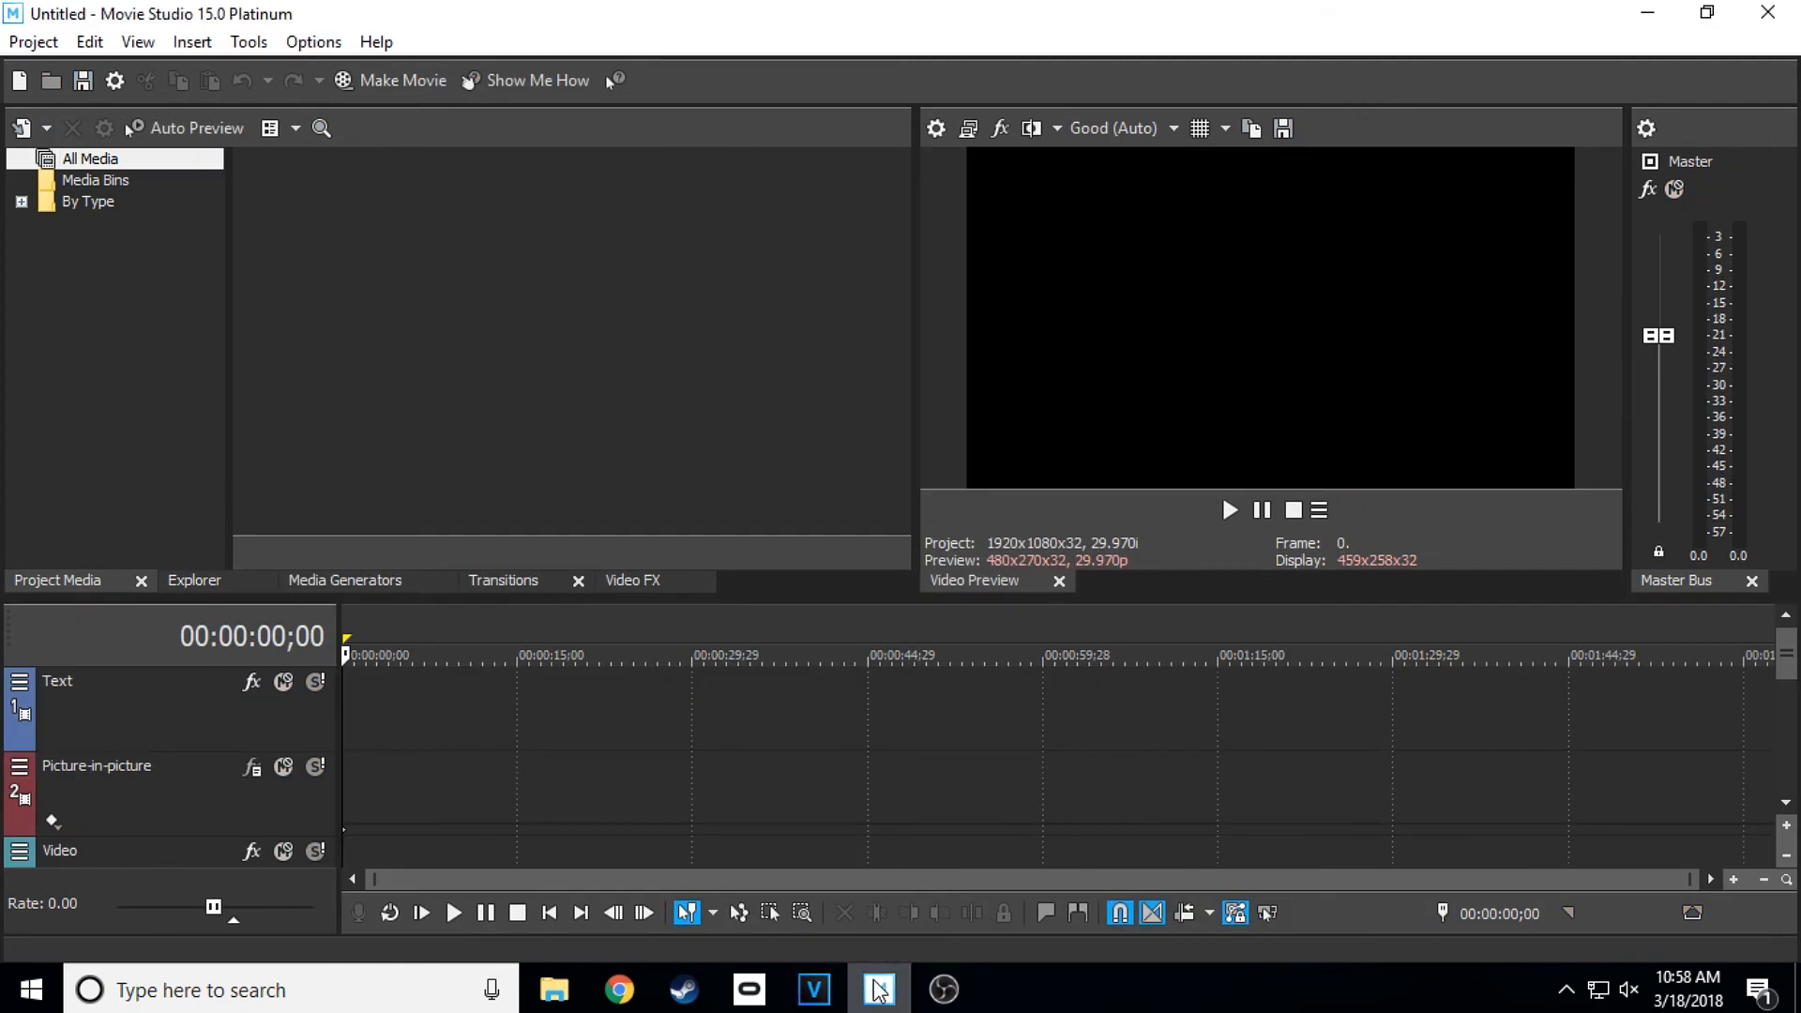
left_click(1058, 581)
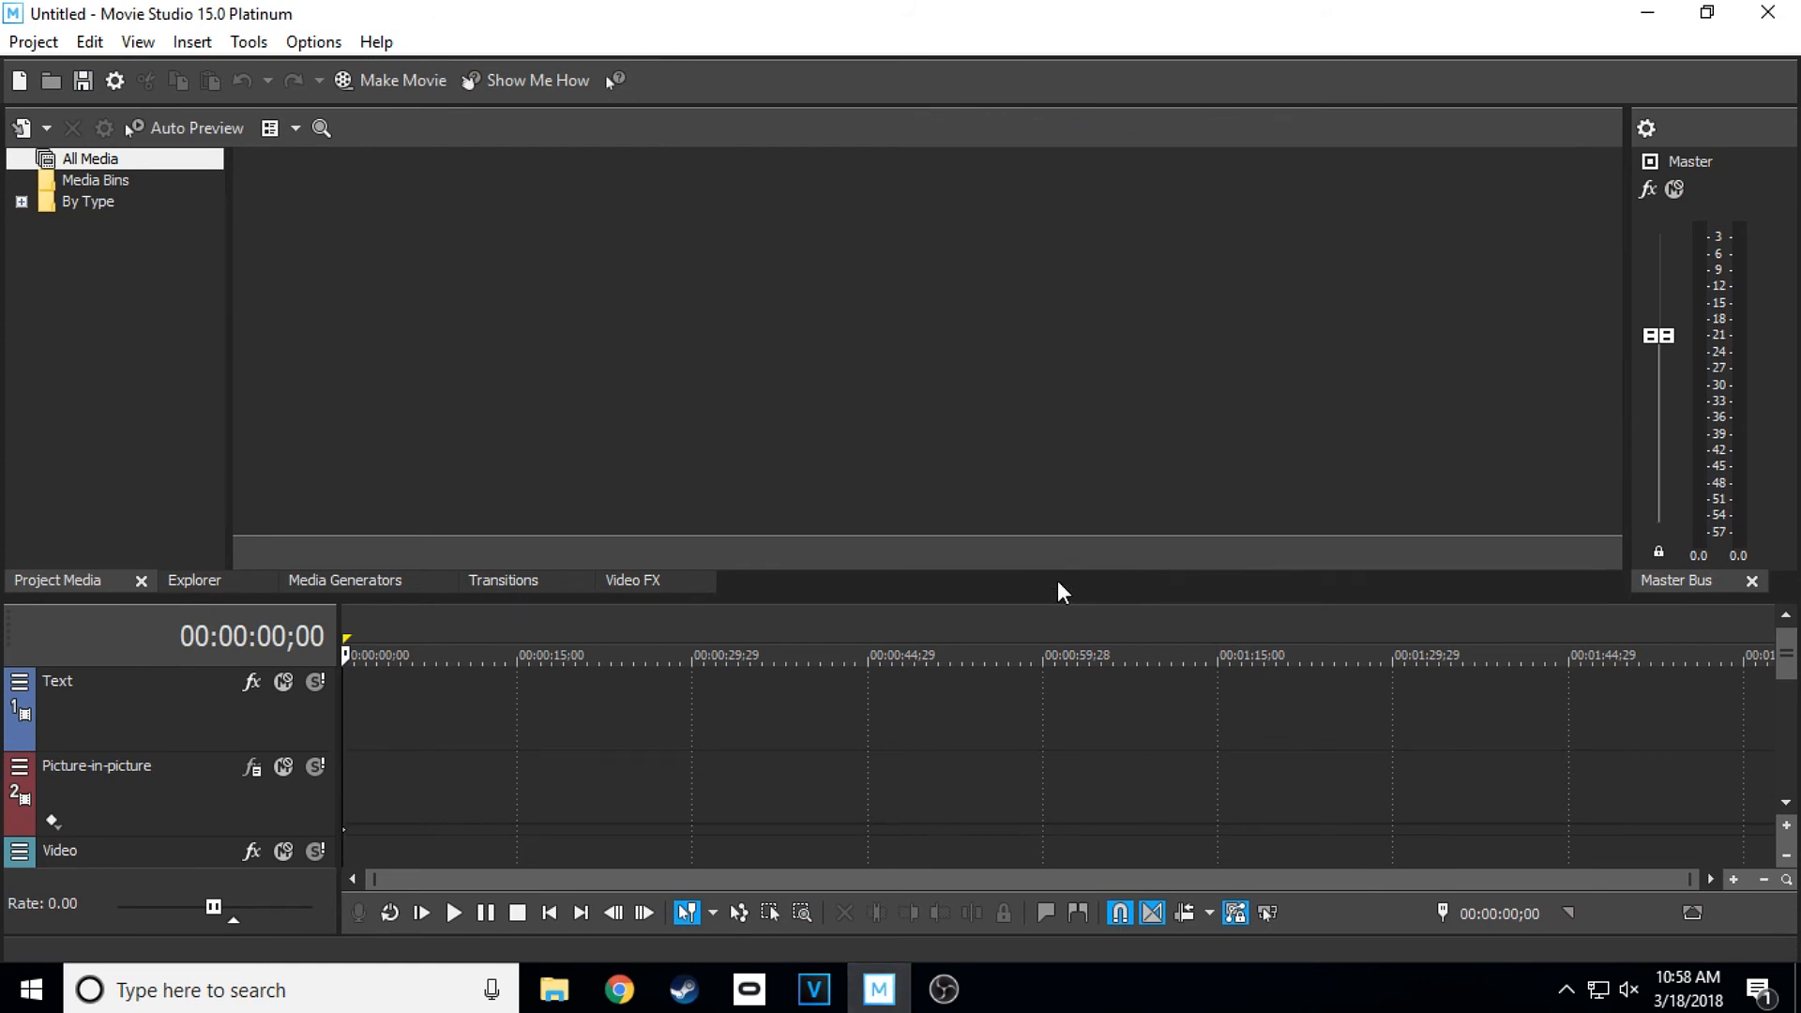
left_click(700, 576)
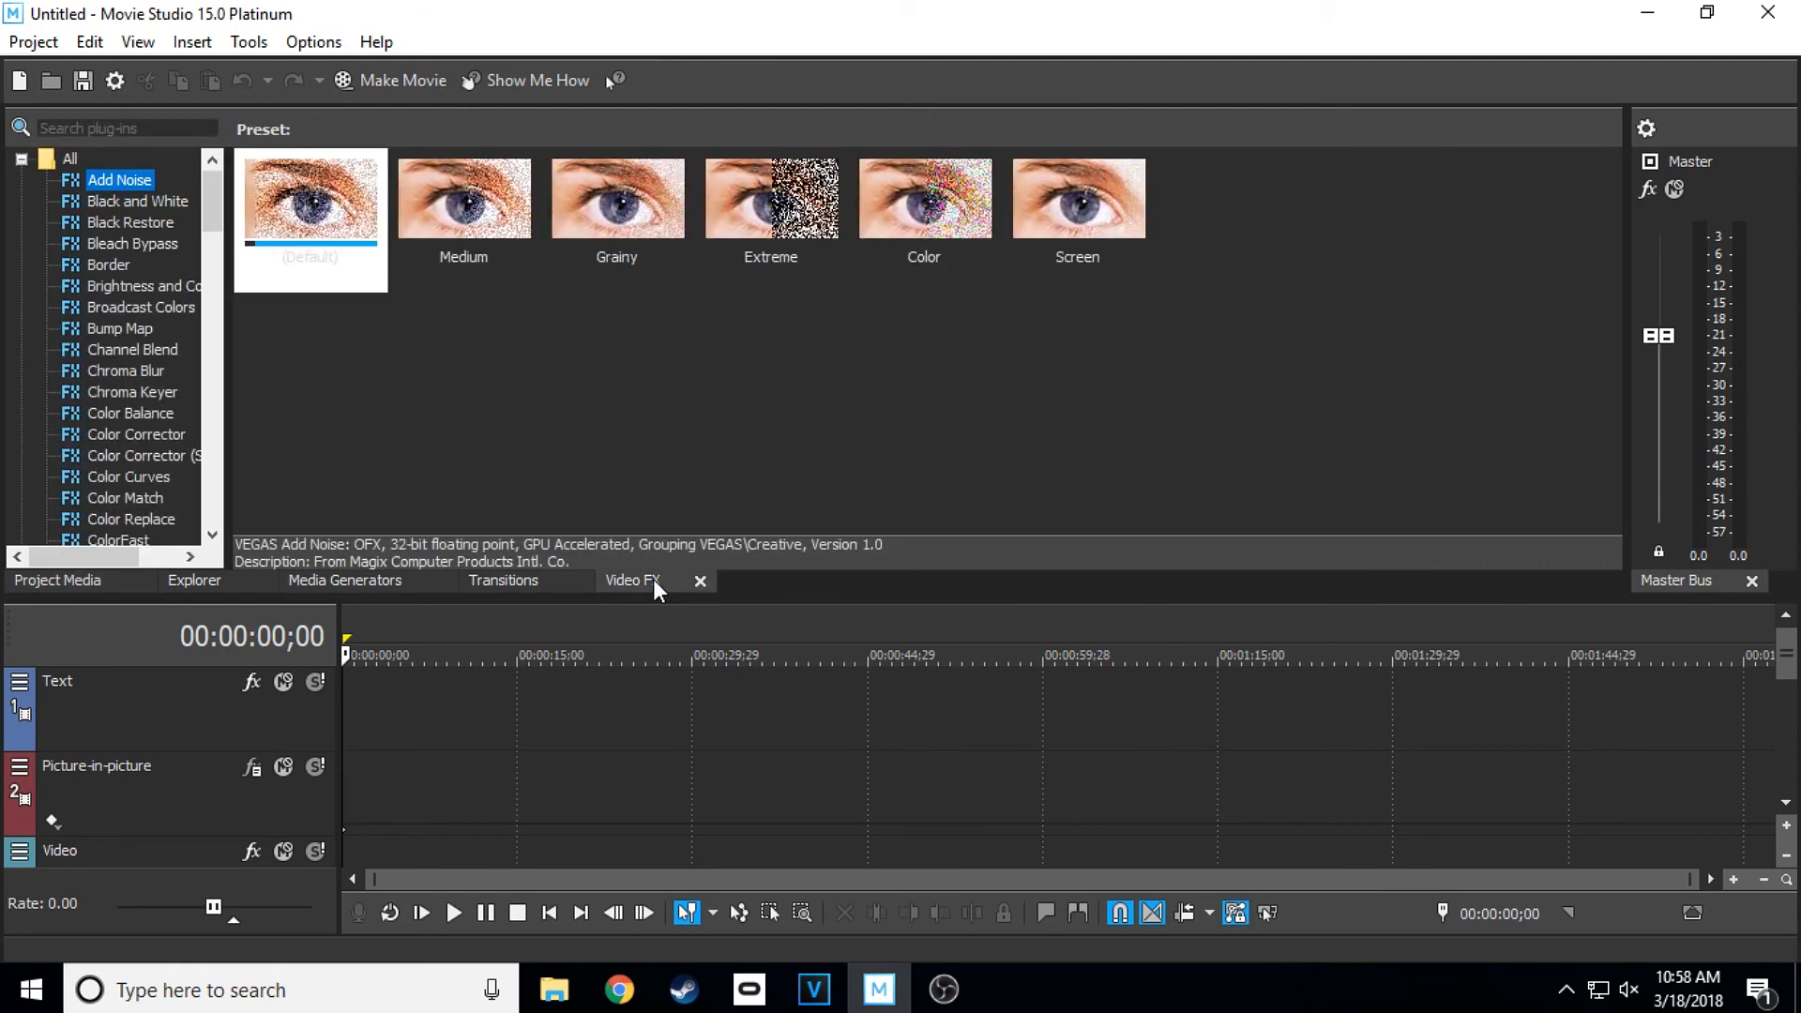
left_click(700, 581)
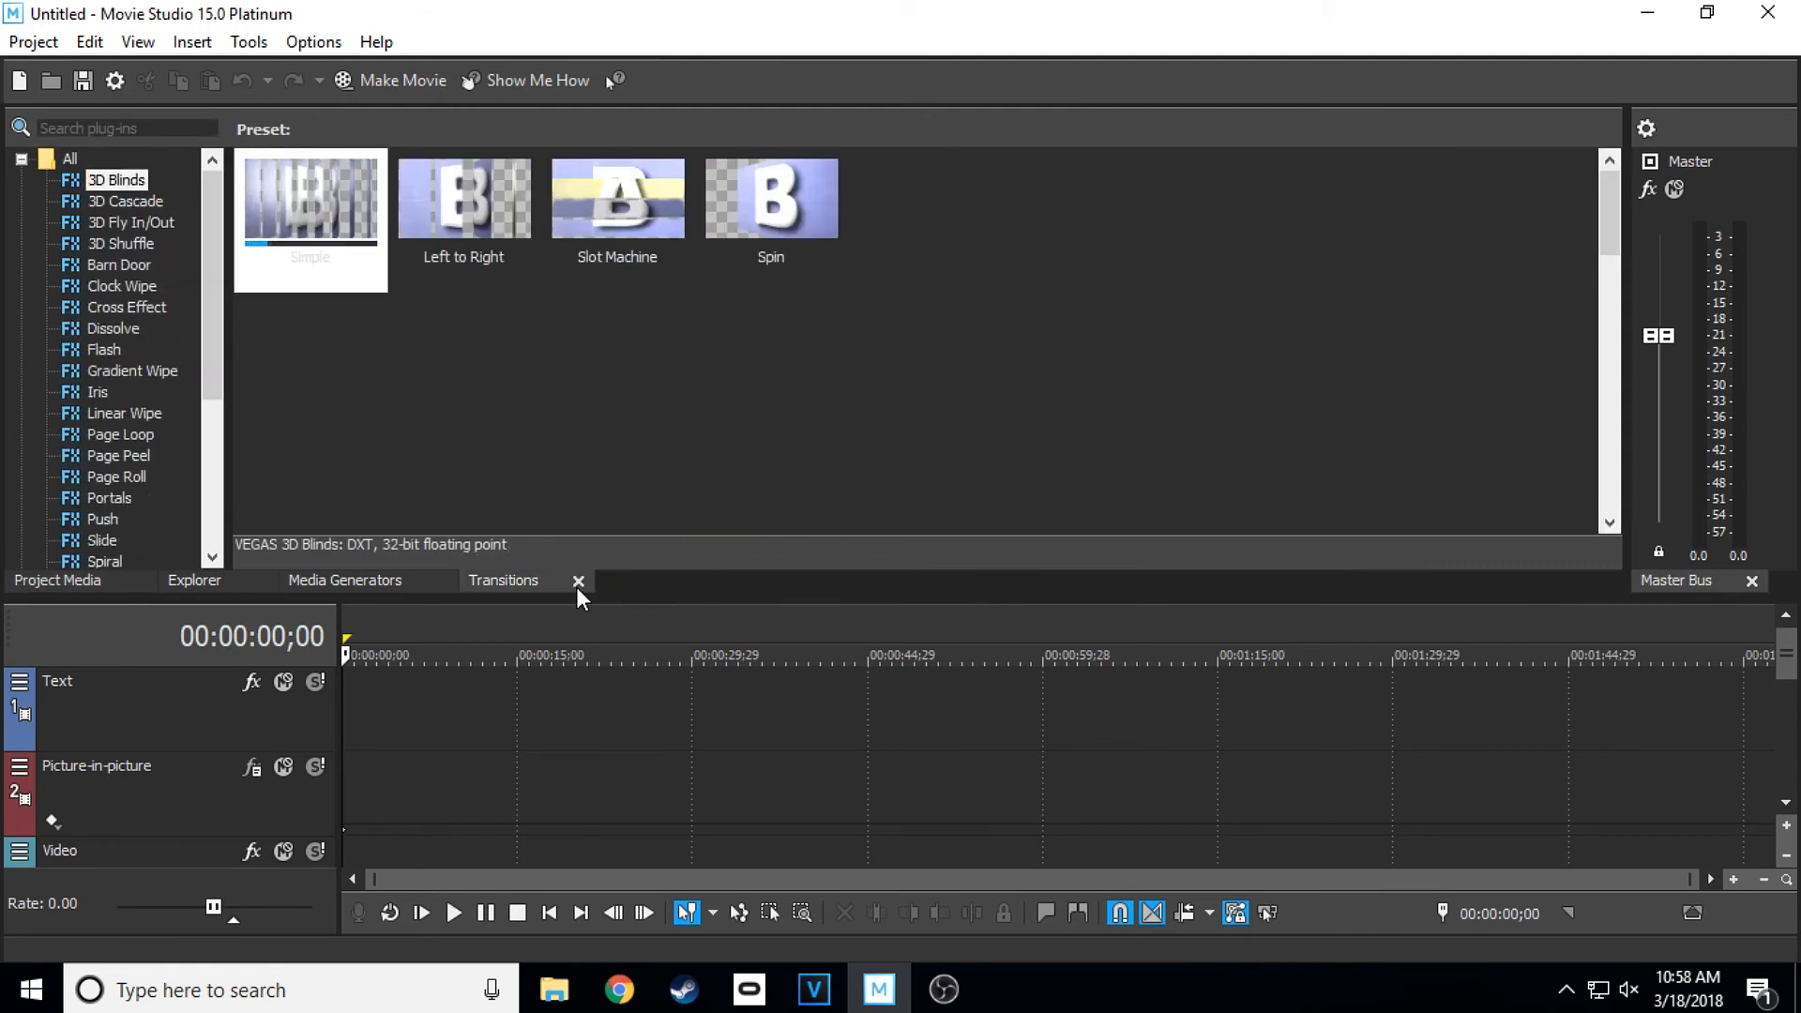
left_click(577, 581)
left_click(445, 581)
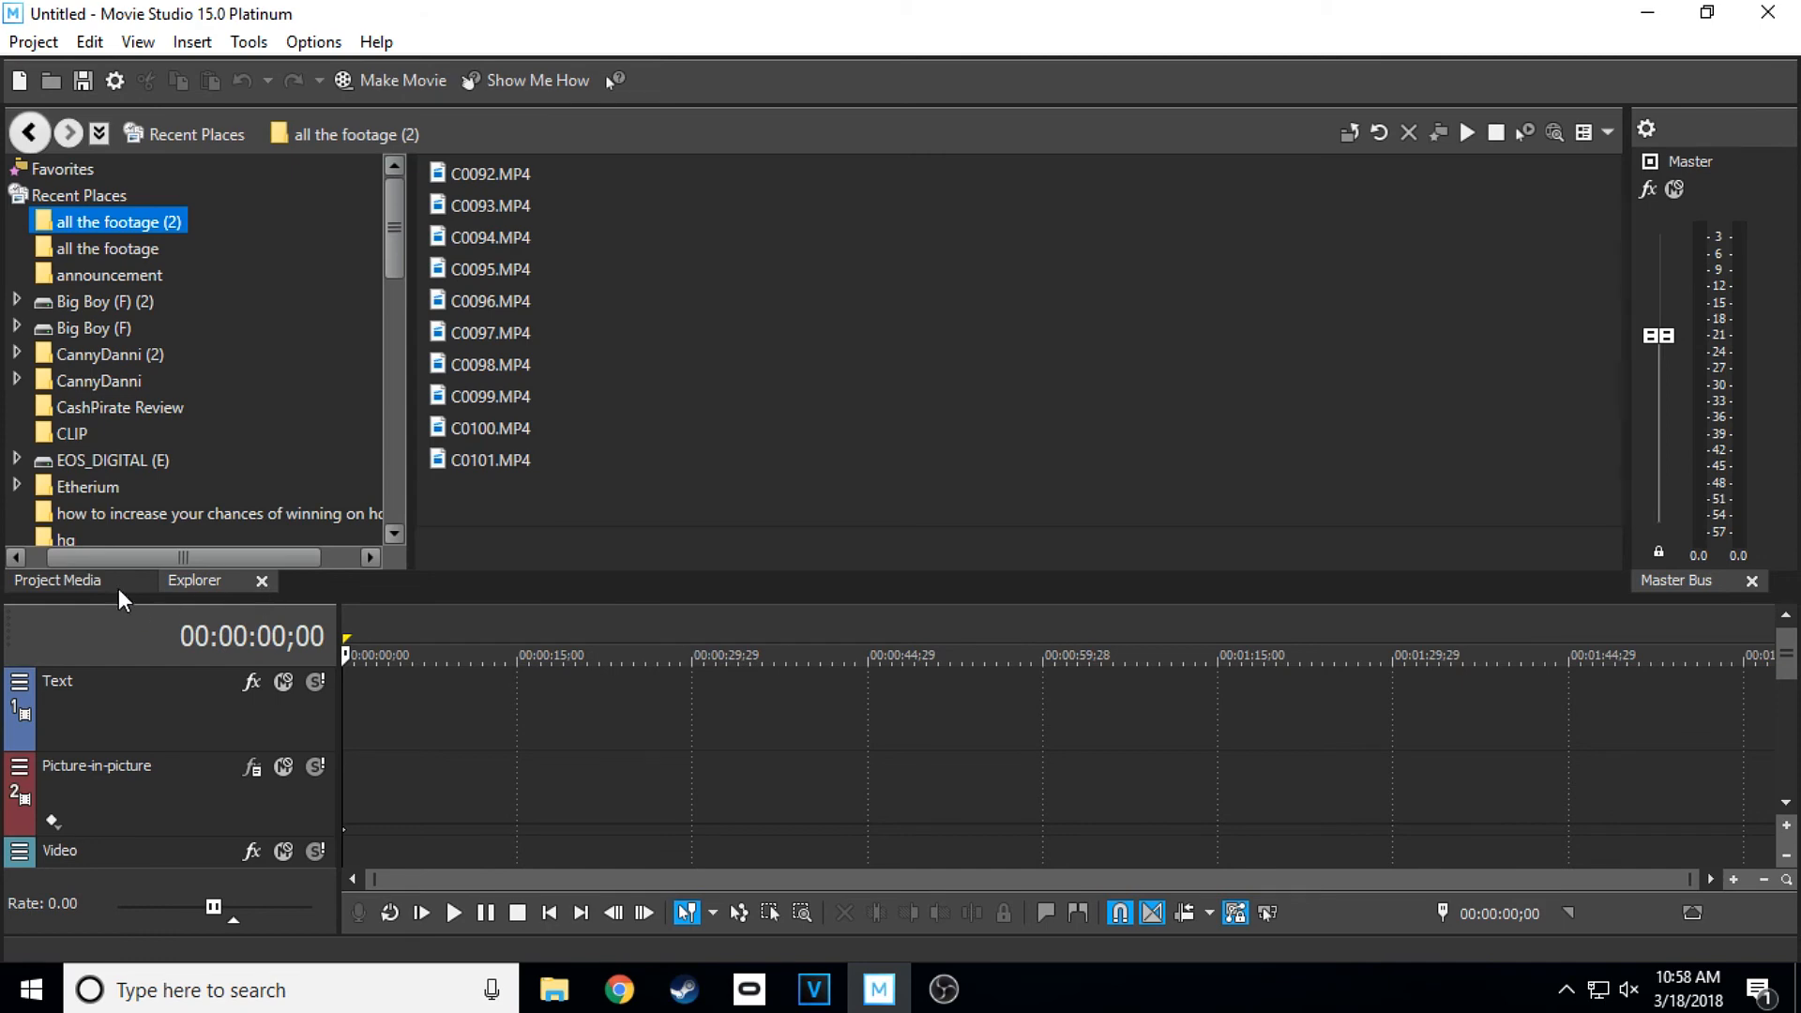
left_click(141, 581)
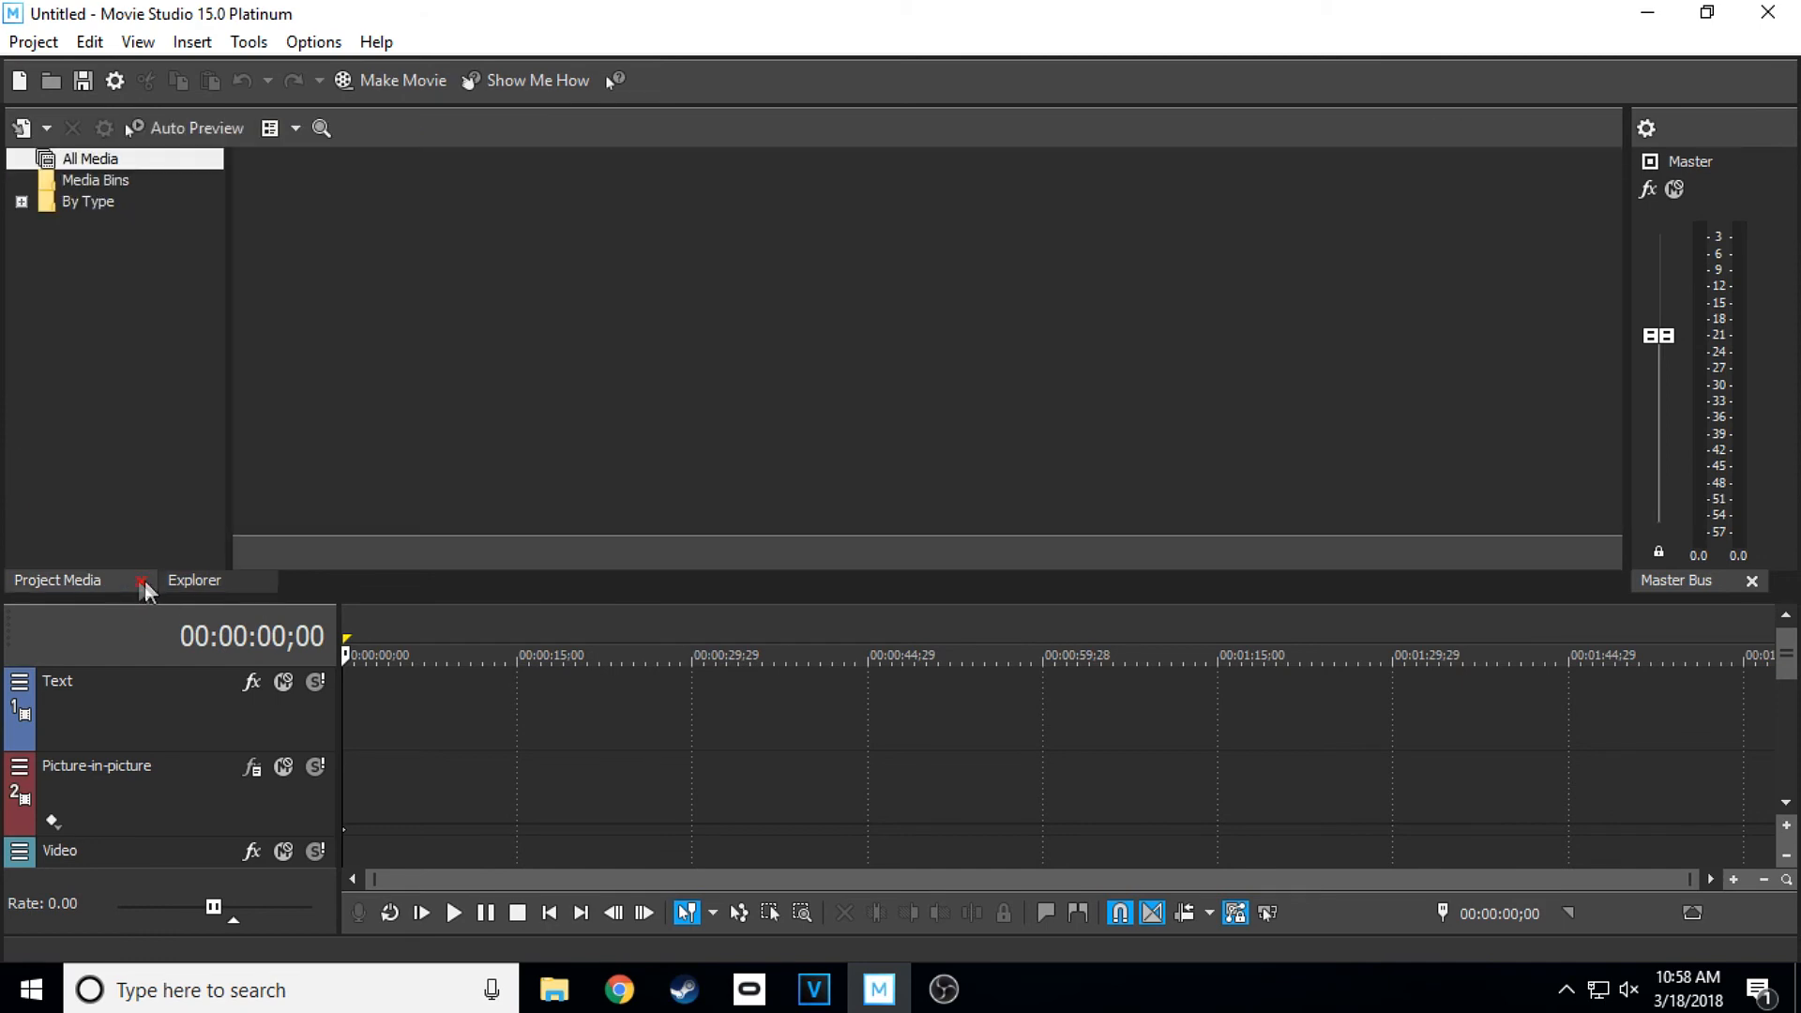
left_click(139, 581)
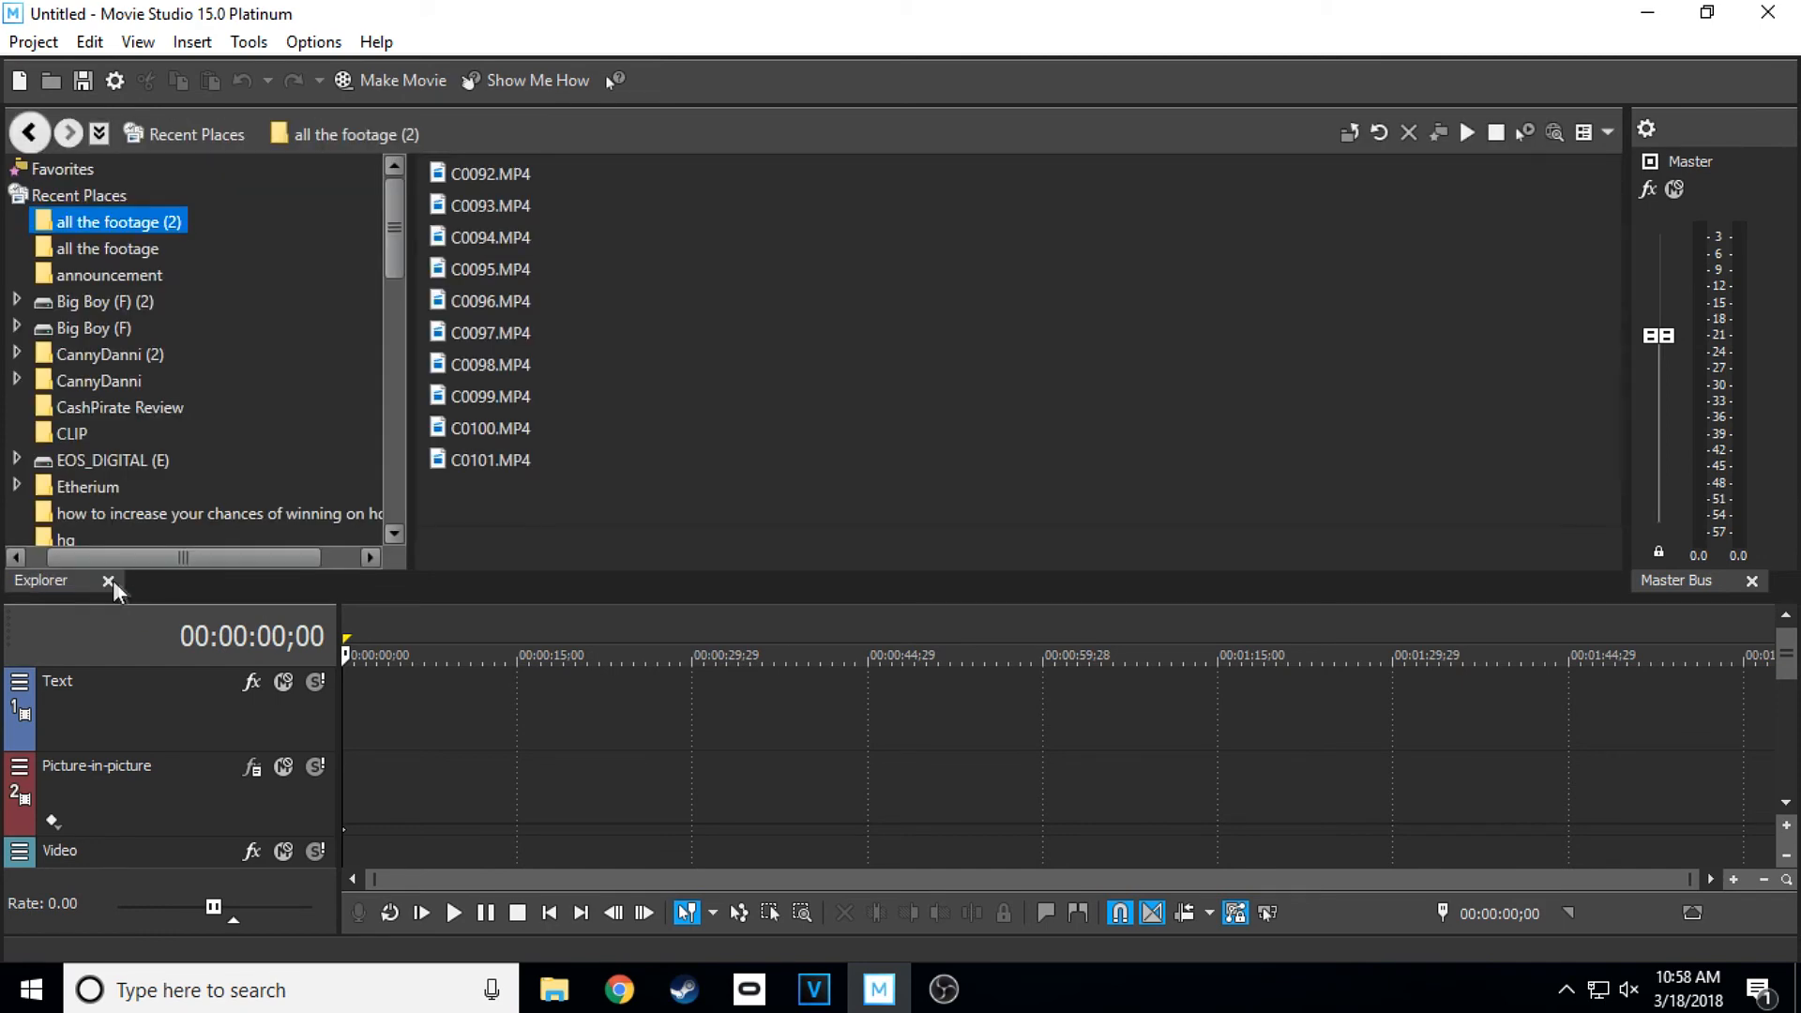
left_click(108, 579)
left_click(126, 581)
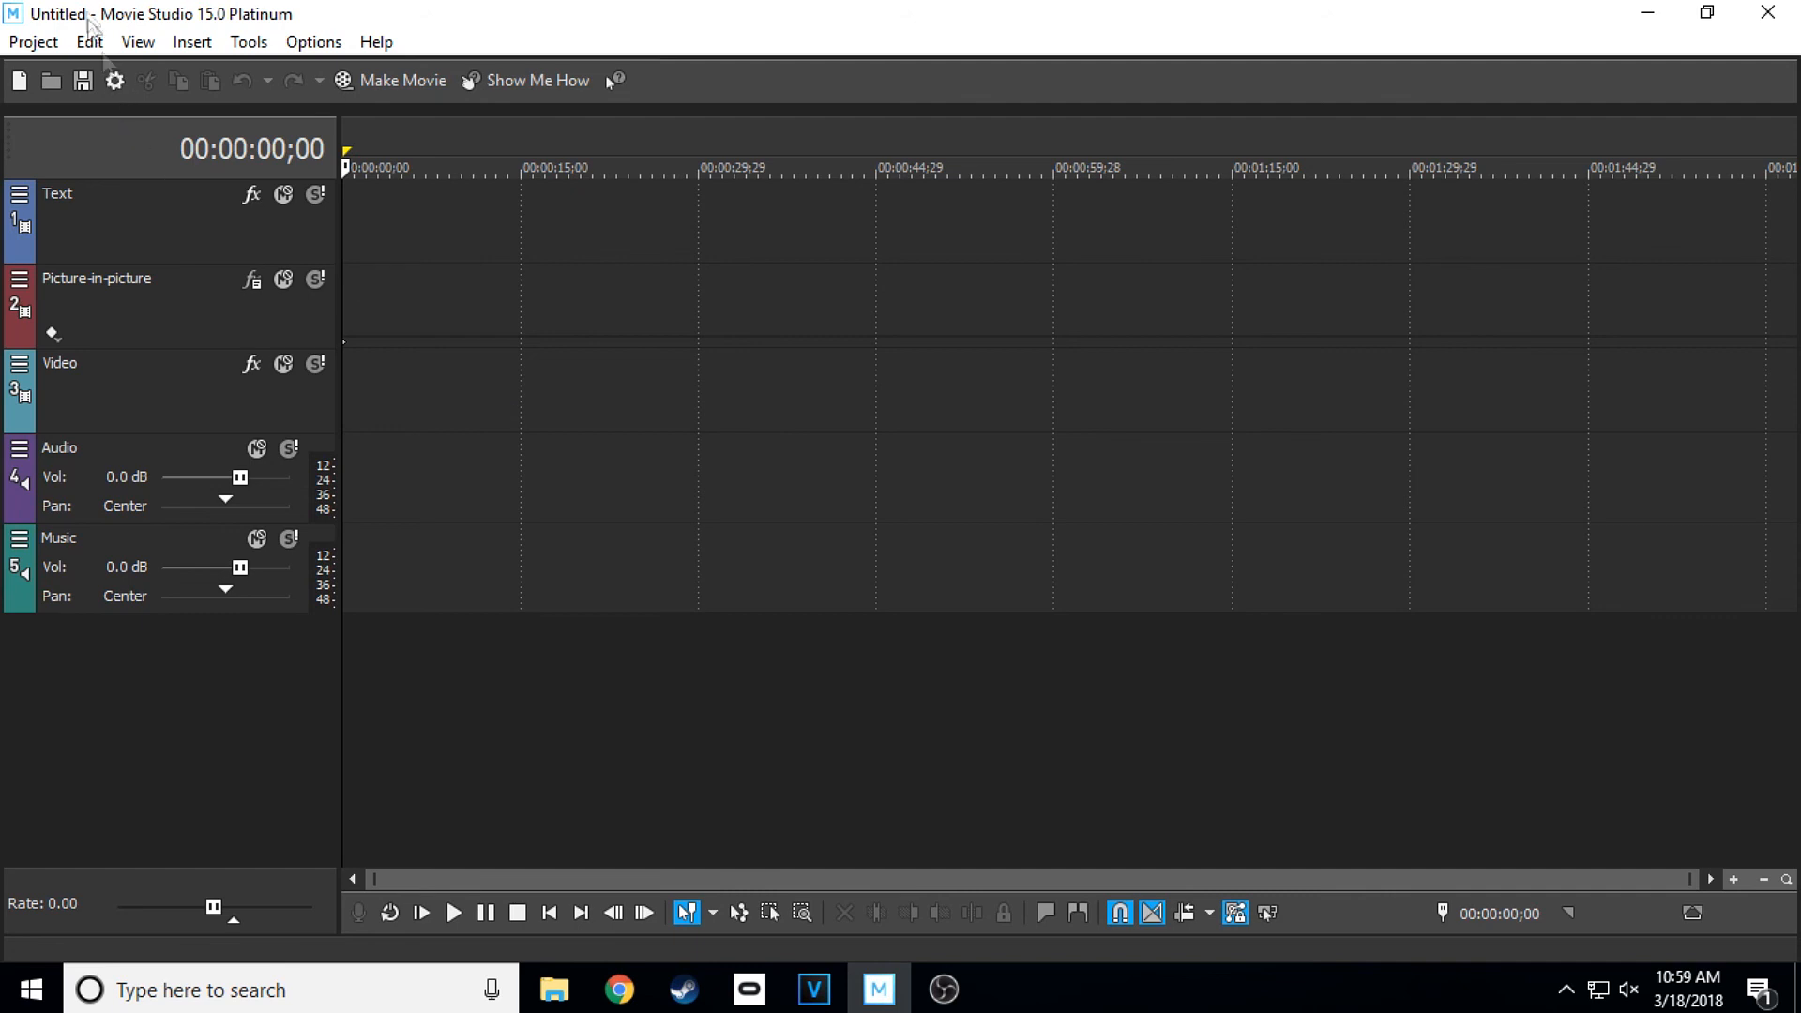
Restore Movie Studio's default window layout and close the Quick Start window
left_click(138, 44)
mouse_move(195, 142)
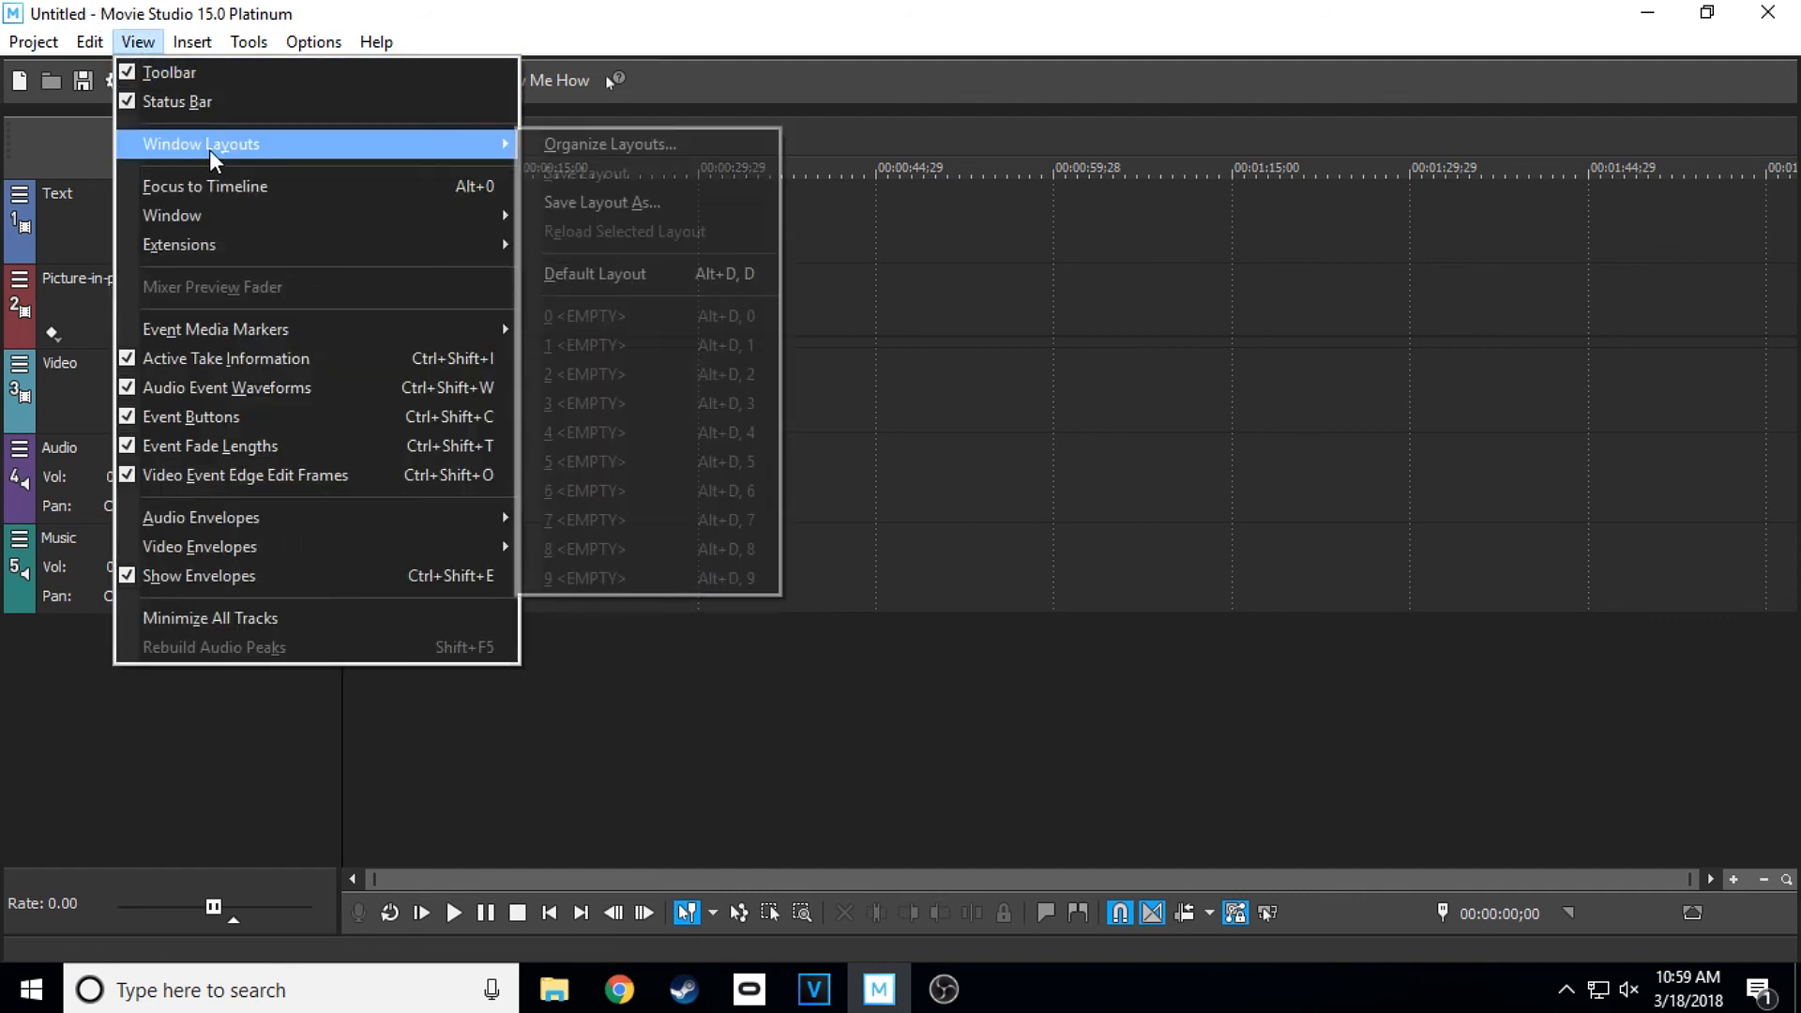
left_click(591, 273)
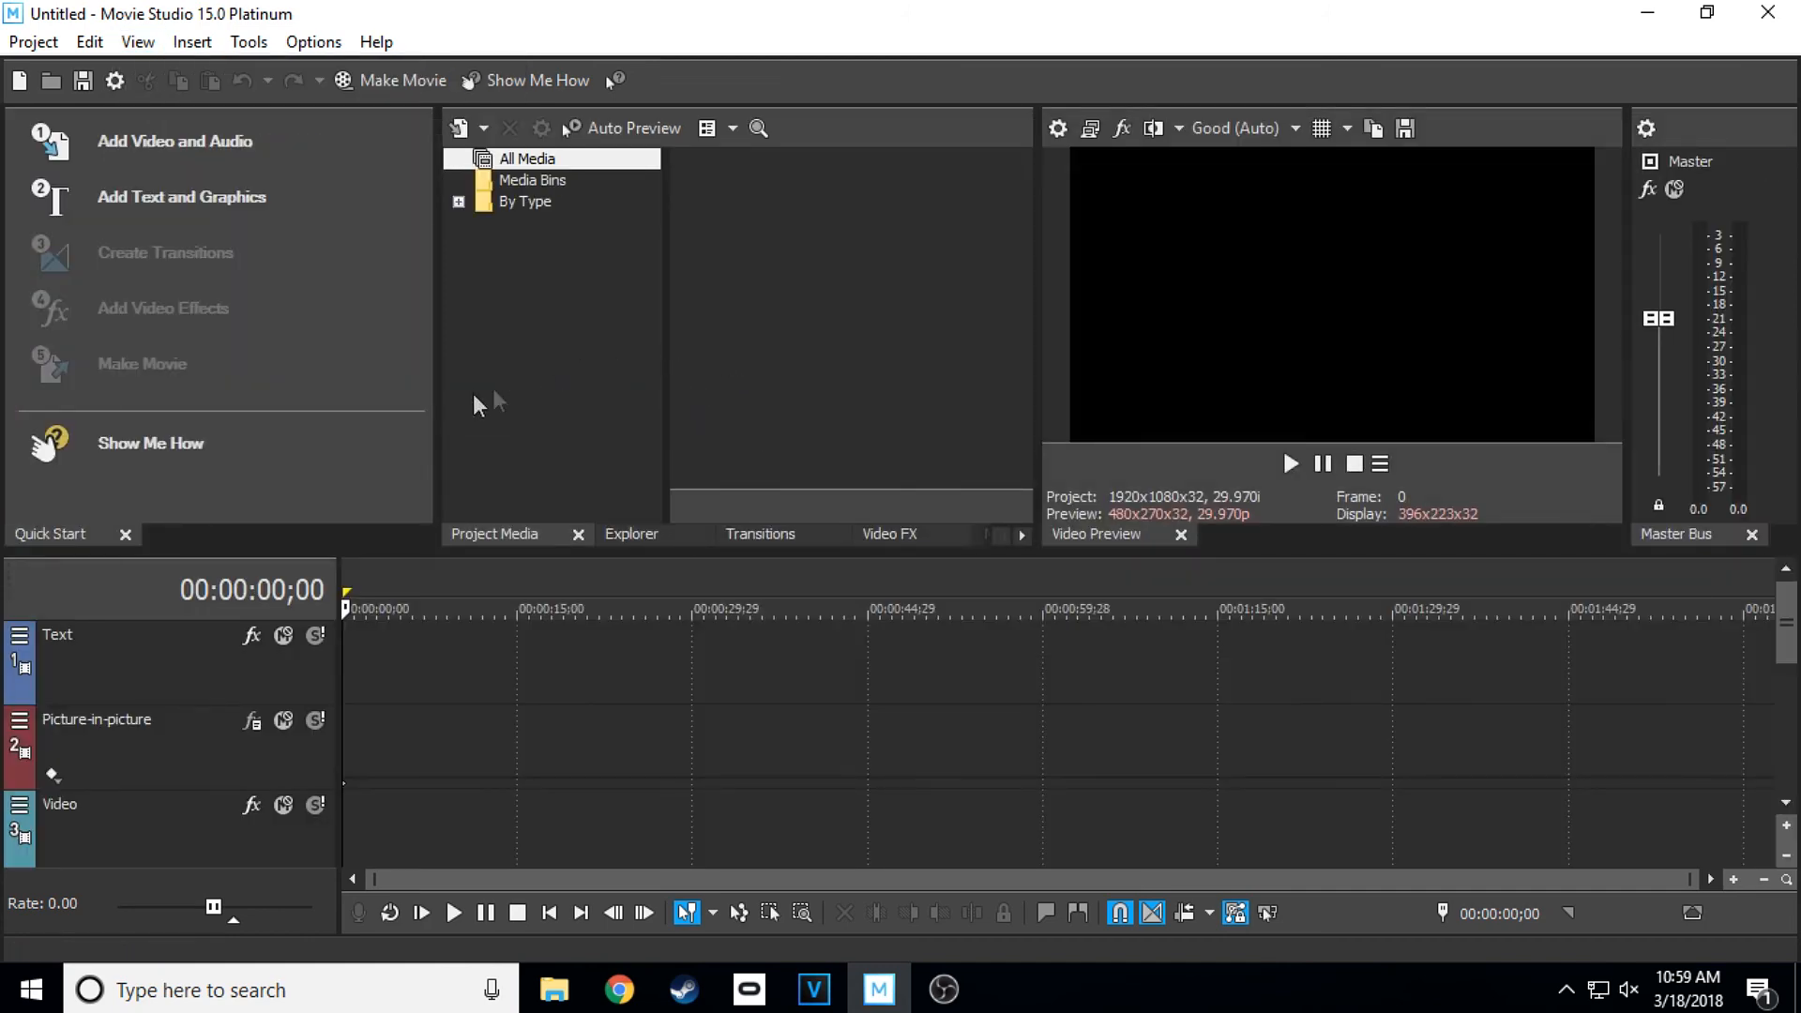
left_click(125, 534)
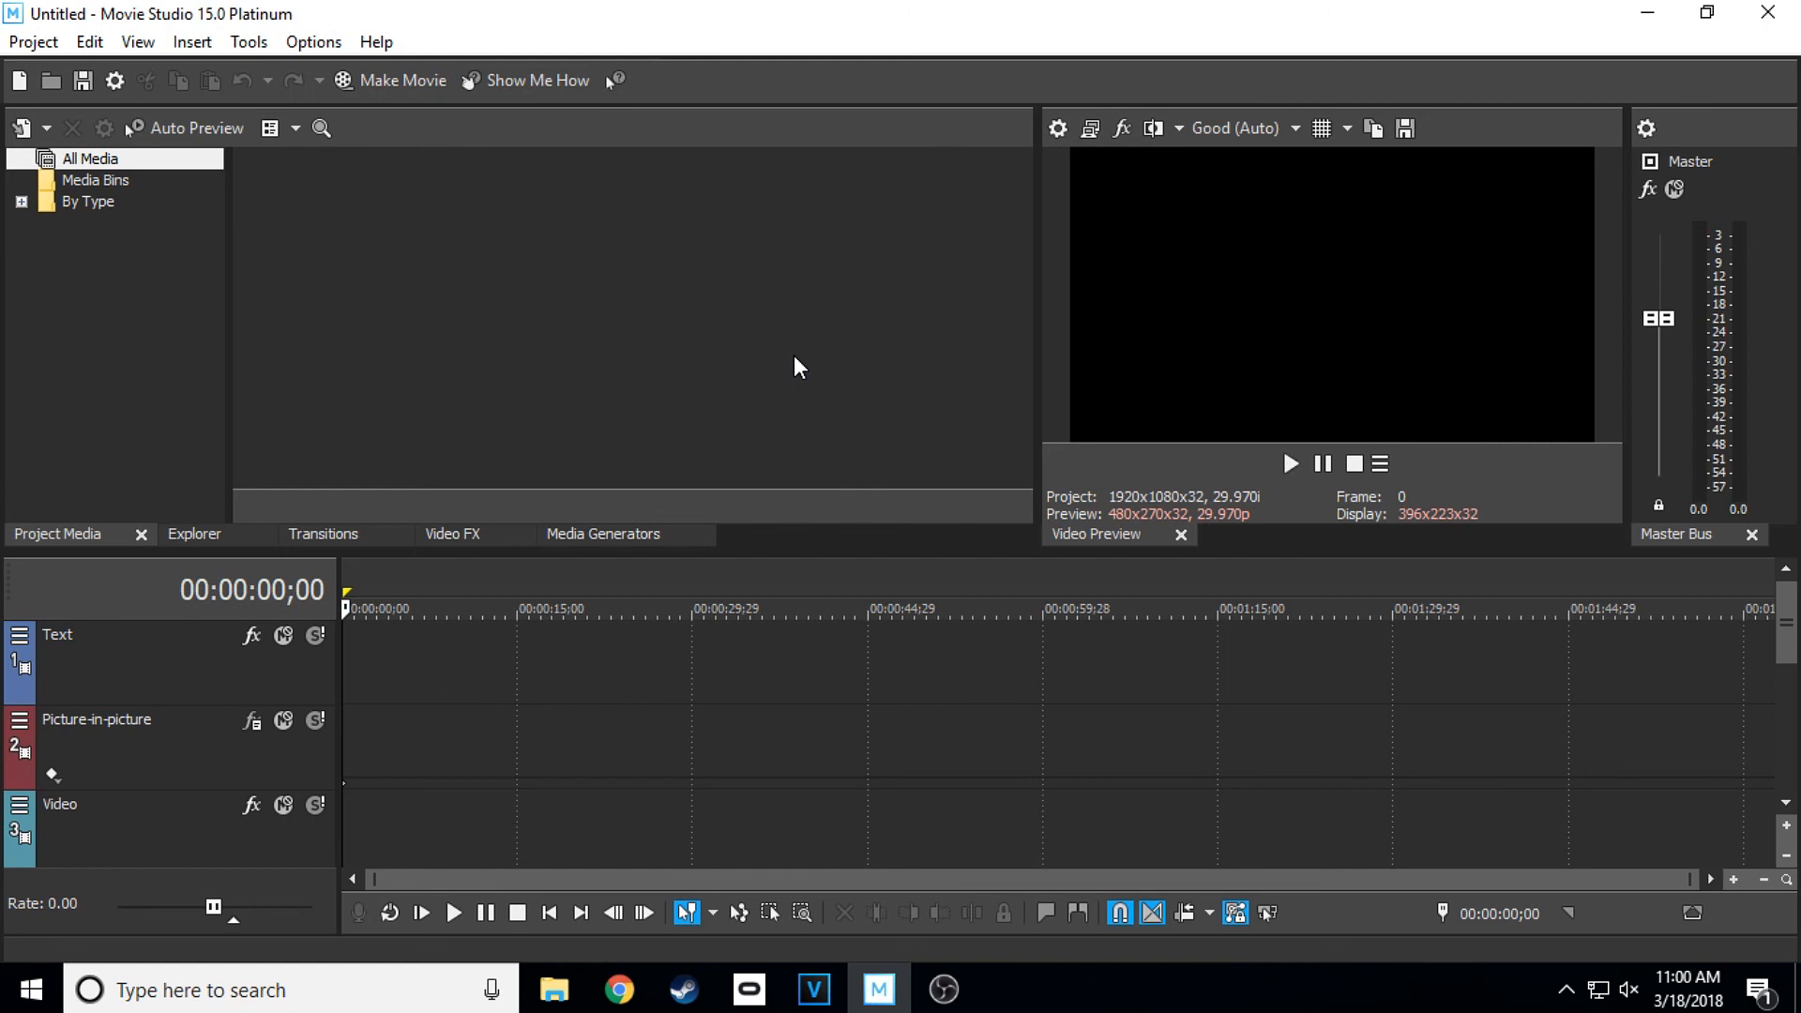
Compare the VEGAS Pro and Movie Studio layouts, placing the VEGAS Pro cursor at 00:19:53;24 and ending in Movie Studio
left_click(831, 995)
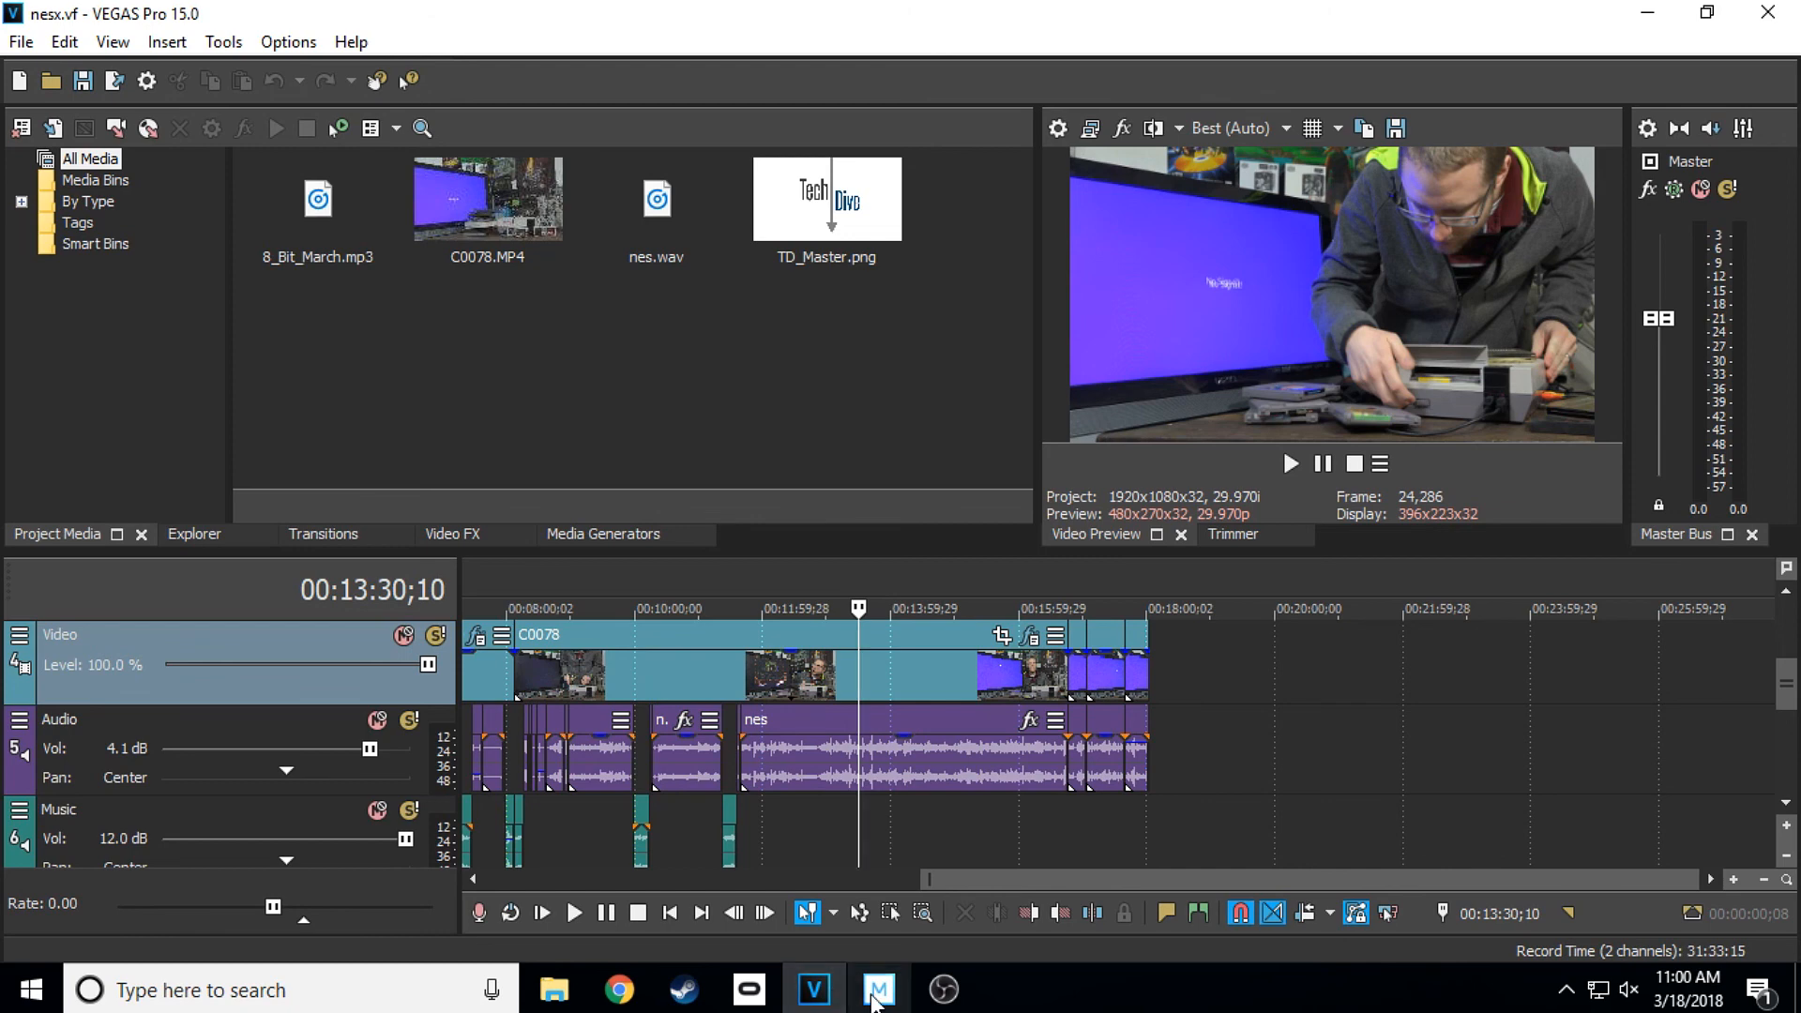
left_click(879, 990)
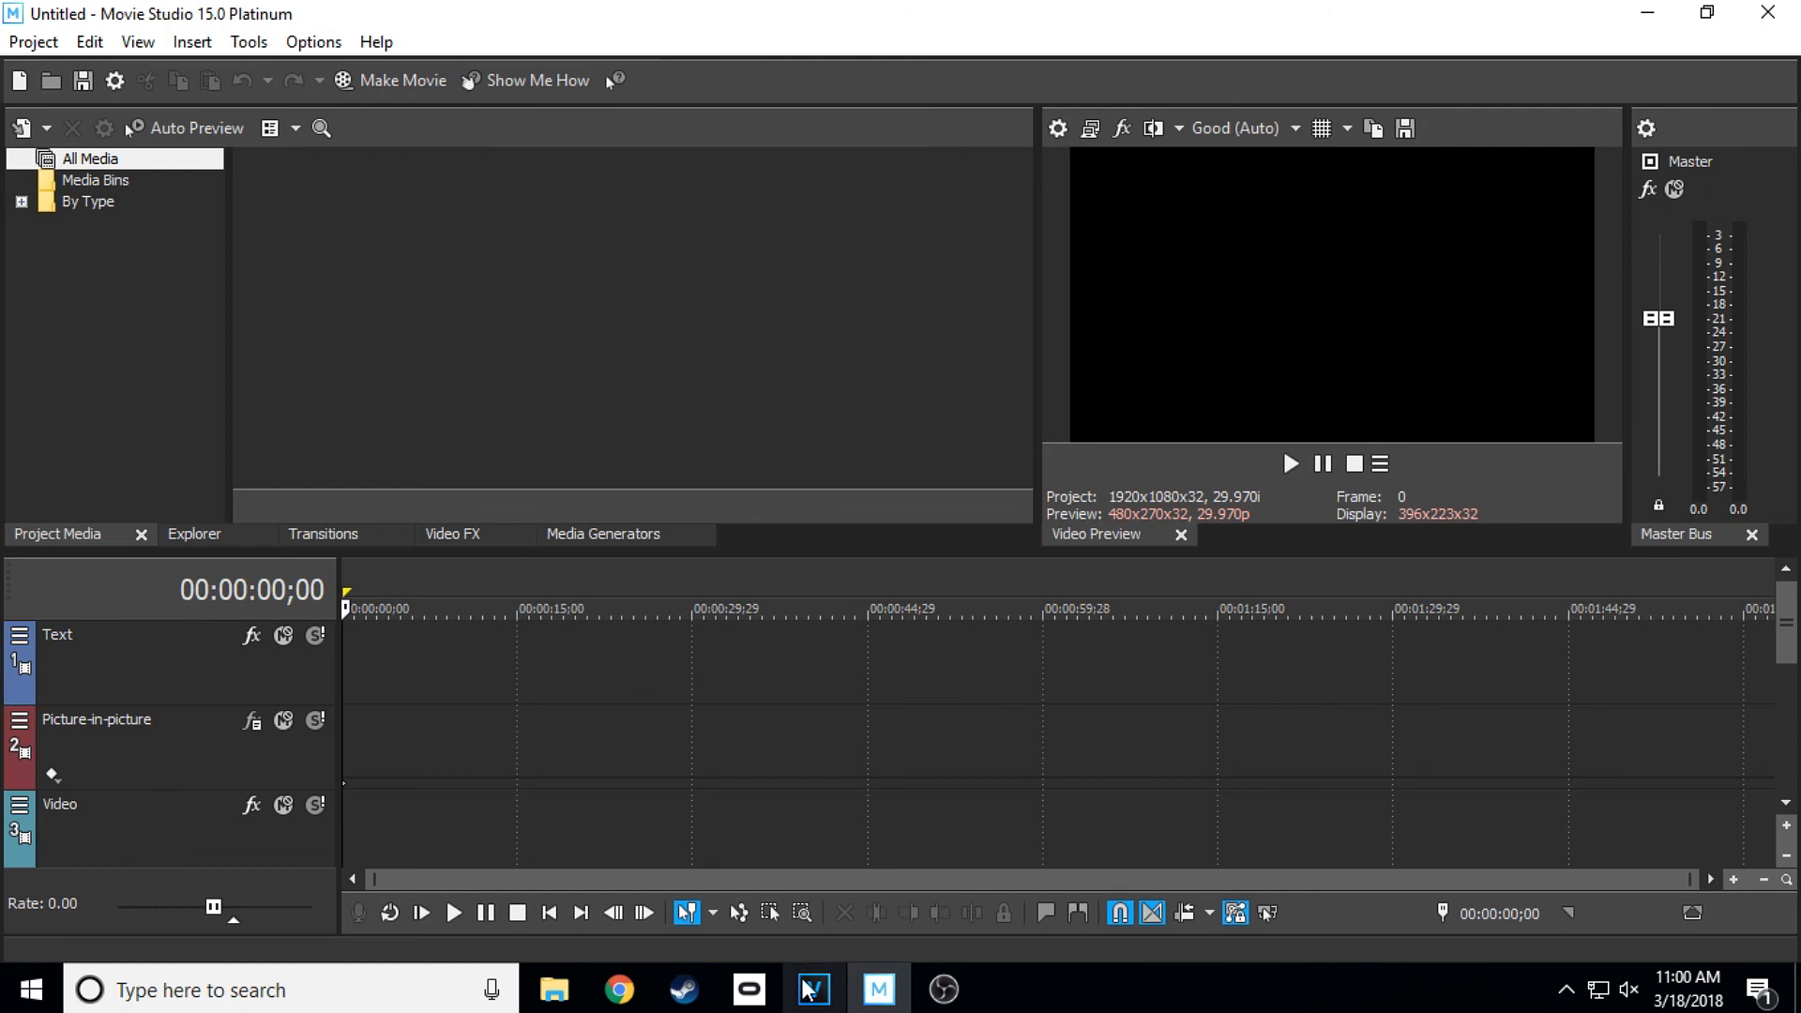
left_click(826, 985)
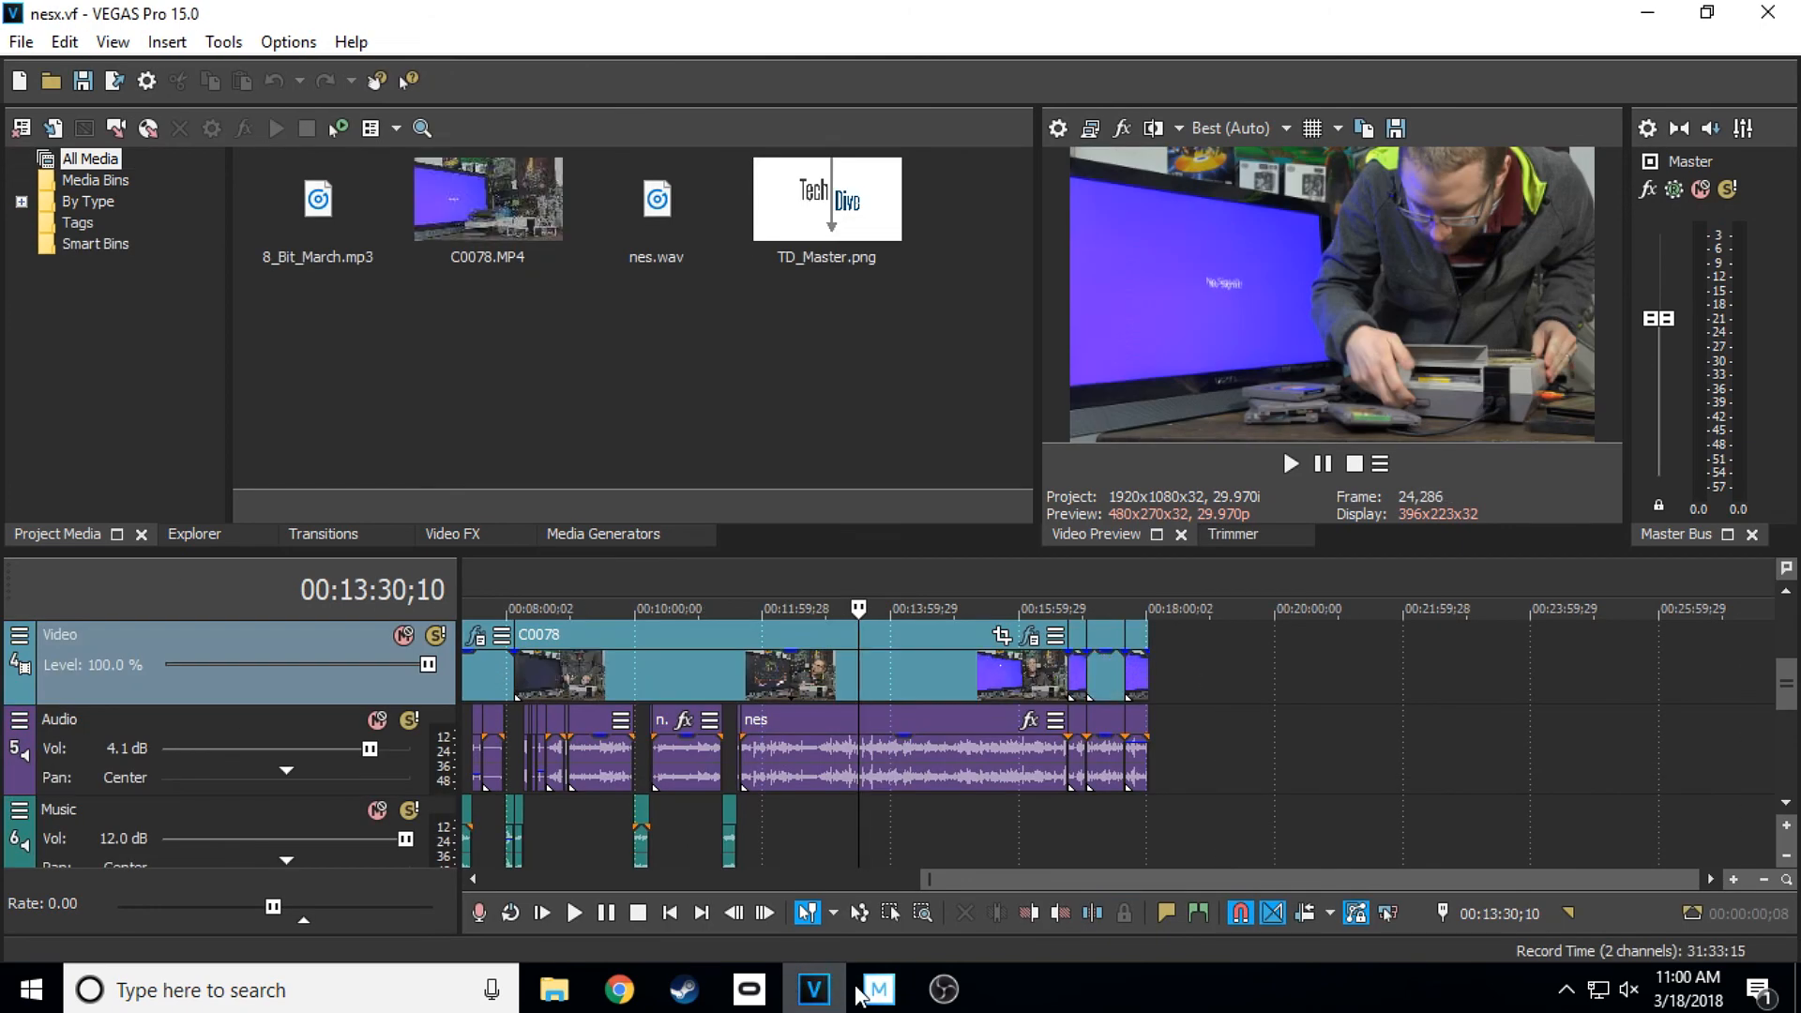
mouse_move(861, 992)
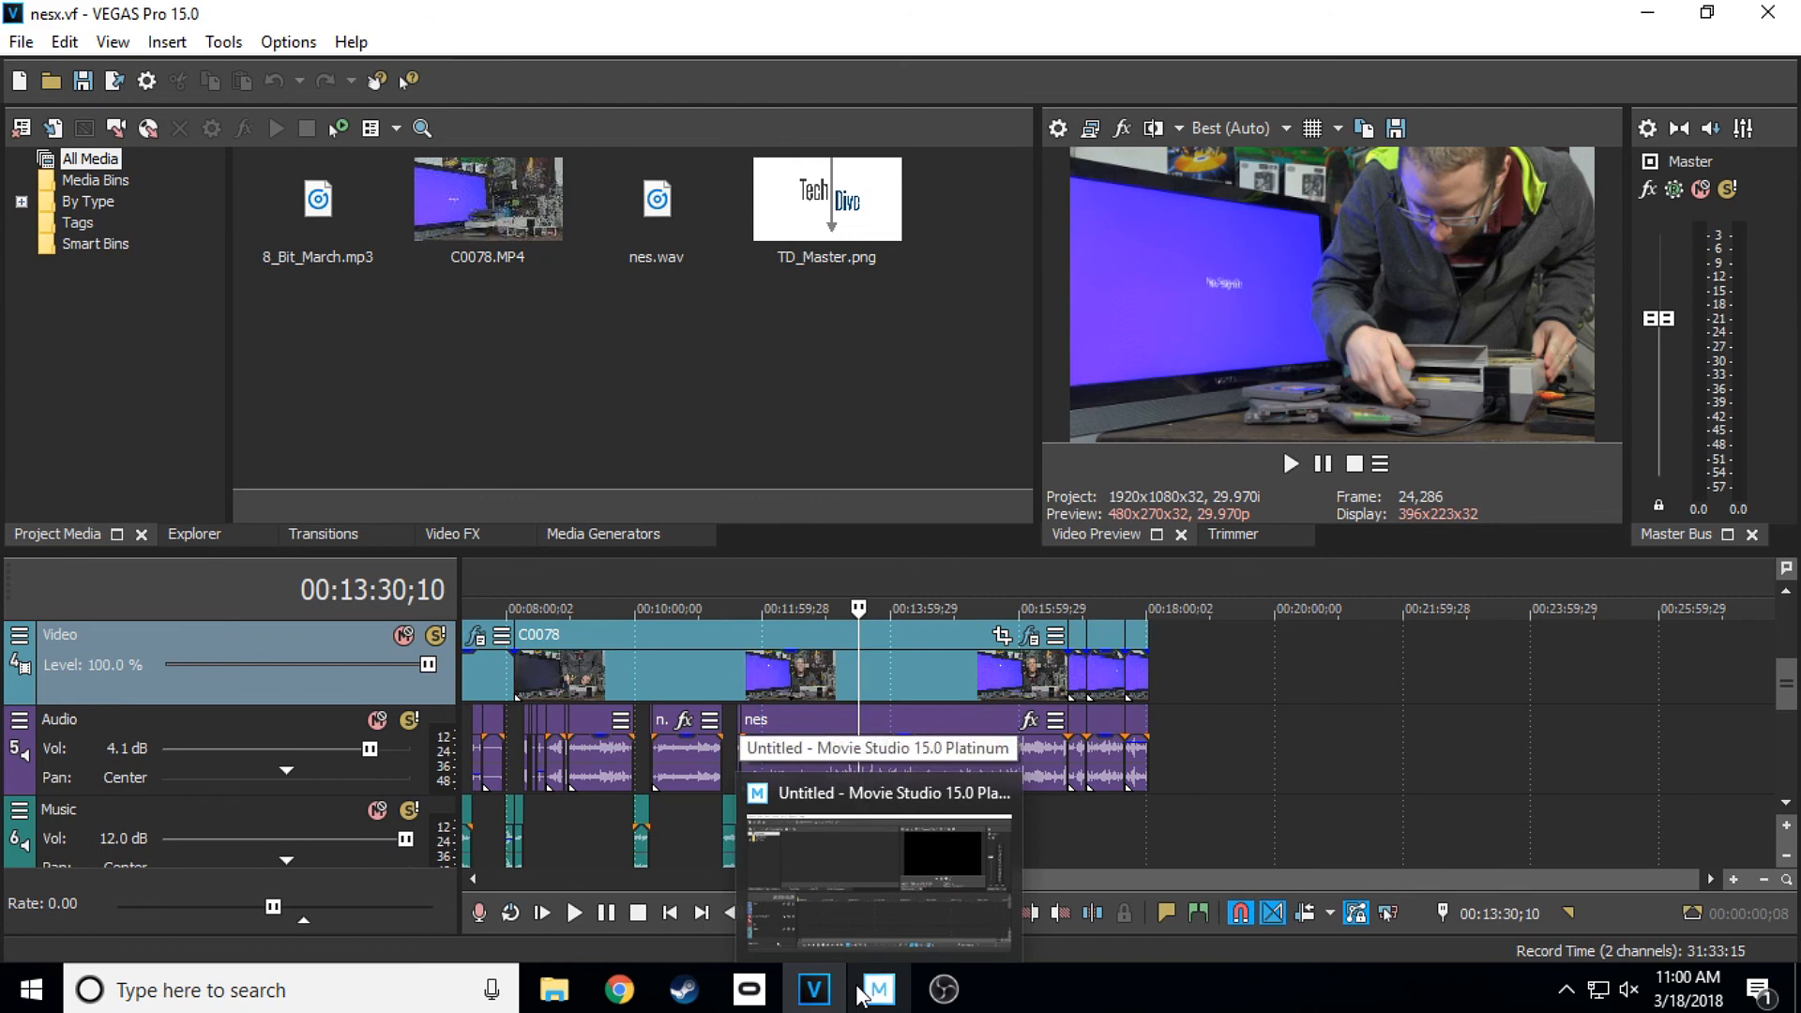
left_click(1267, 790)
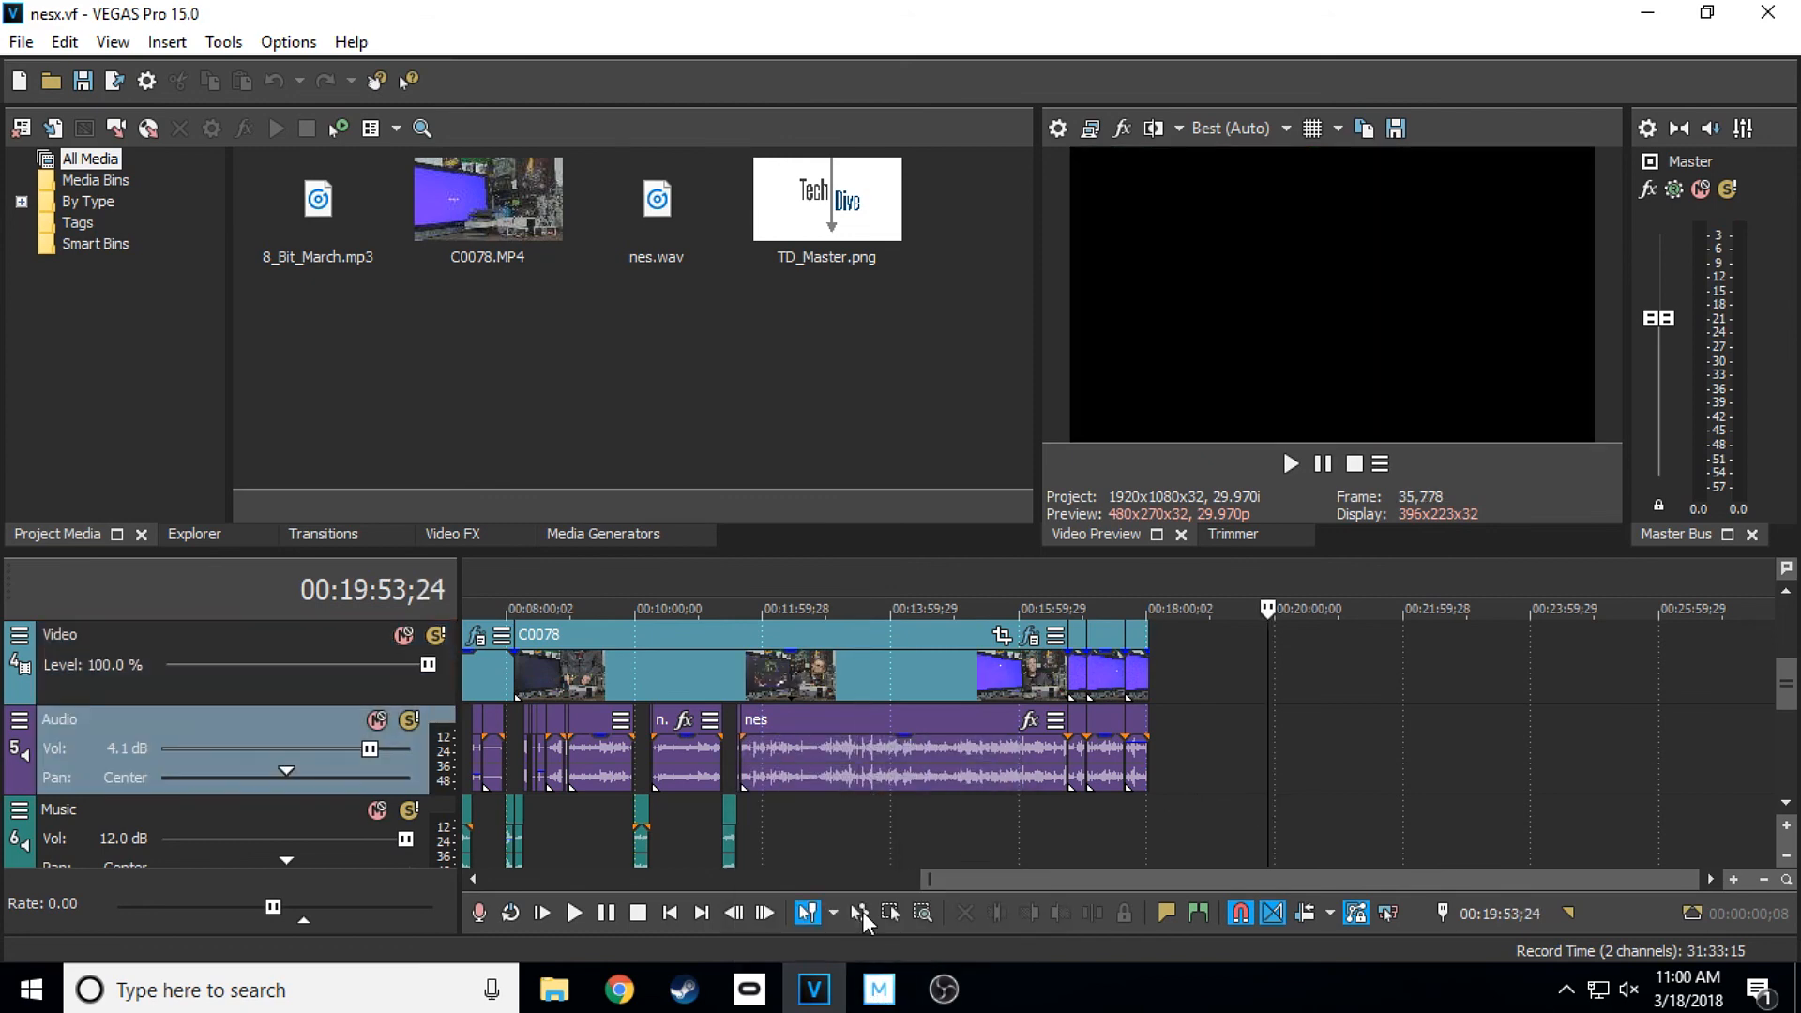
mouse_move(854, 987)
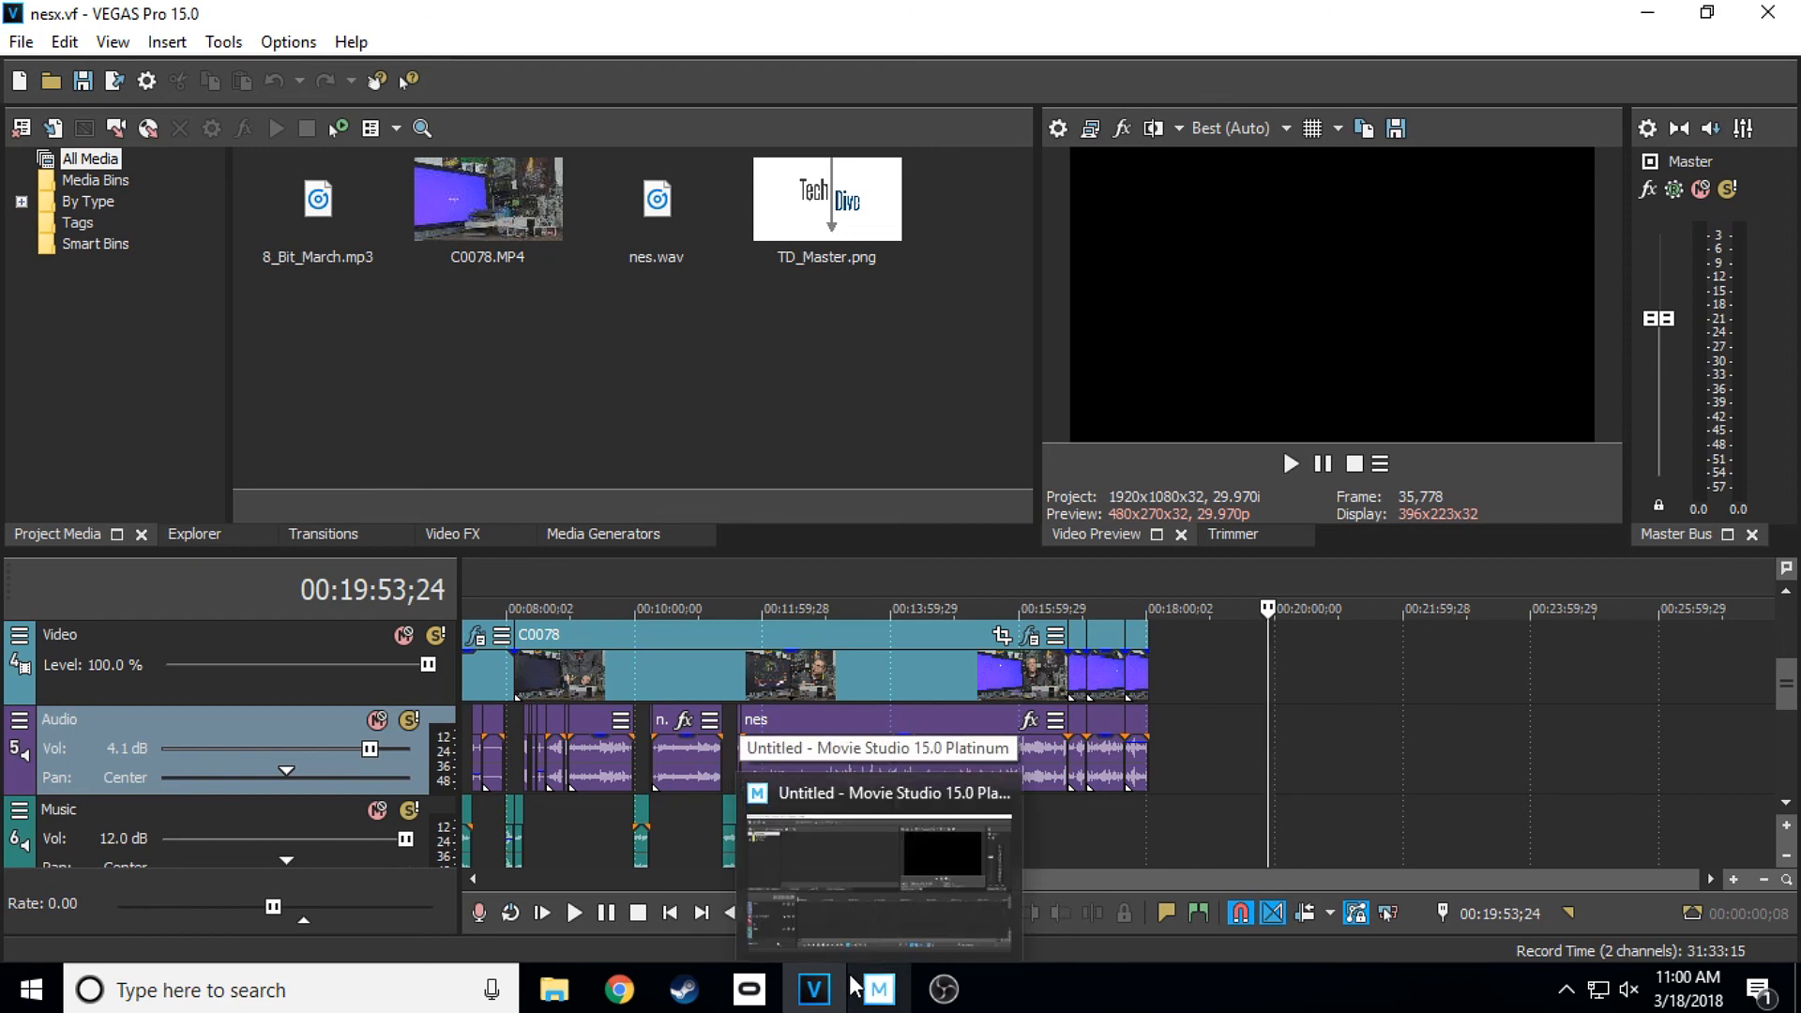
left_click(854, 987)
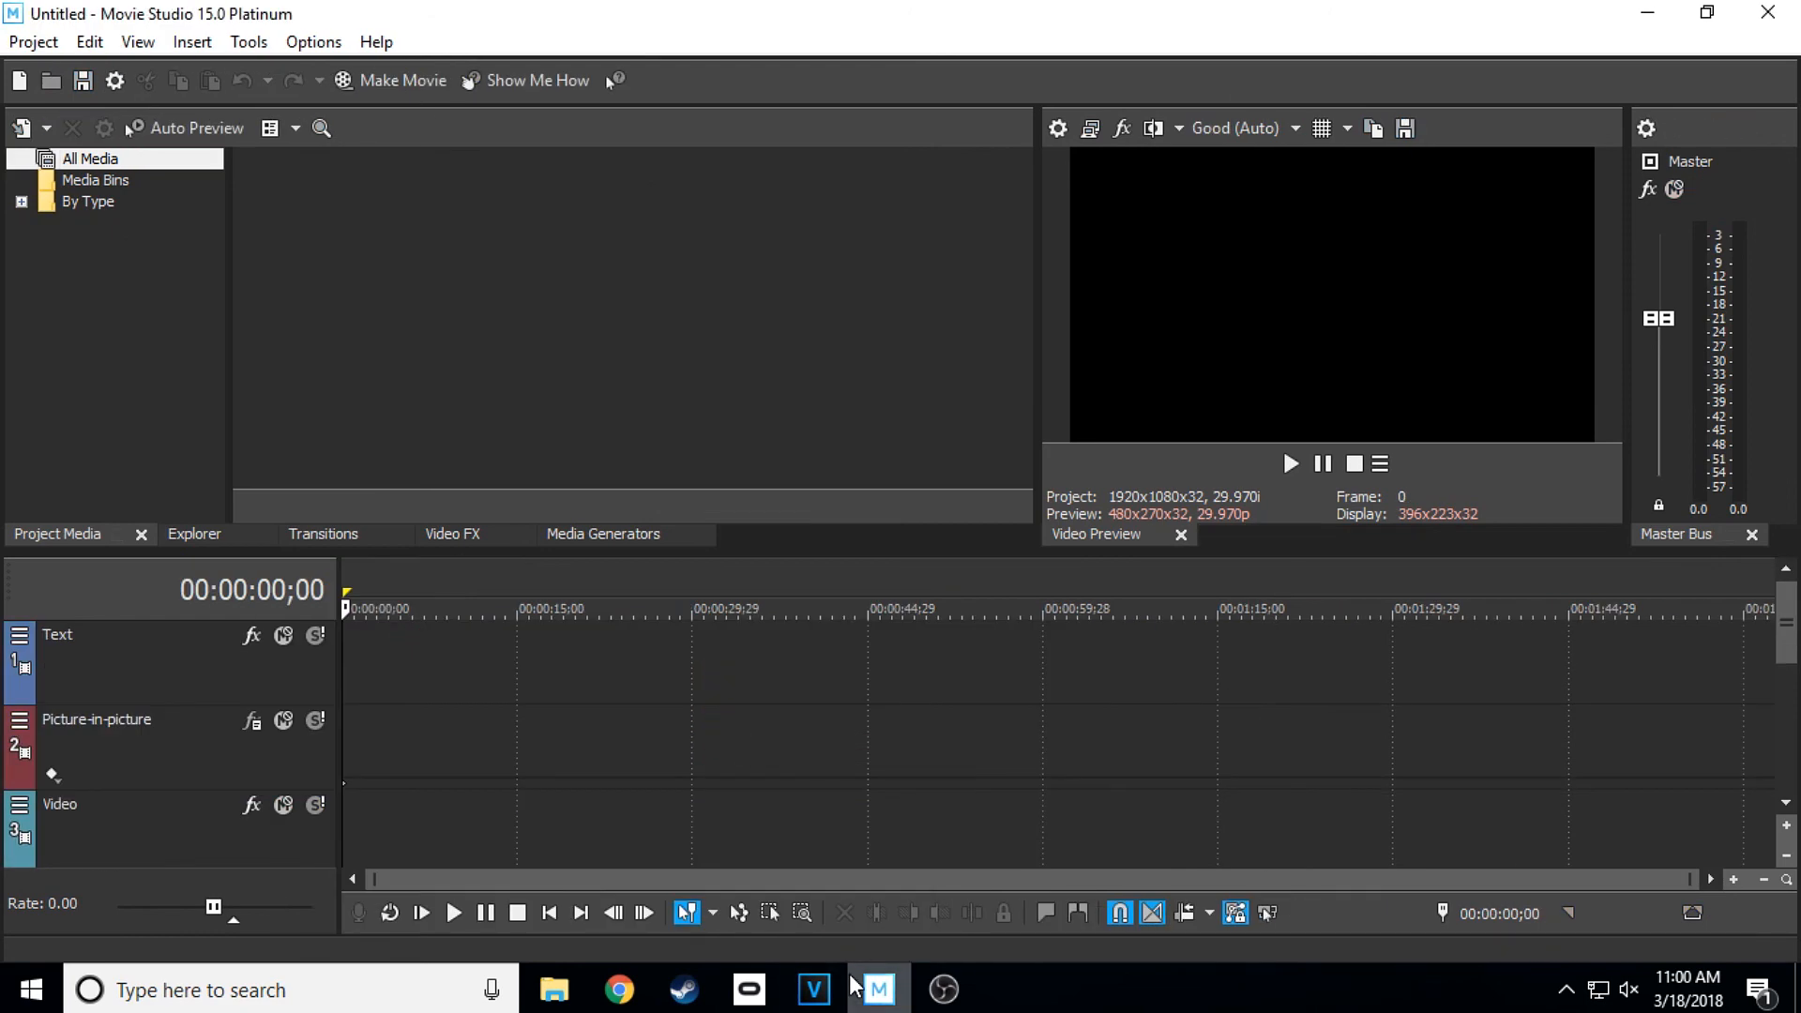